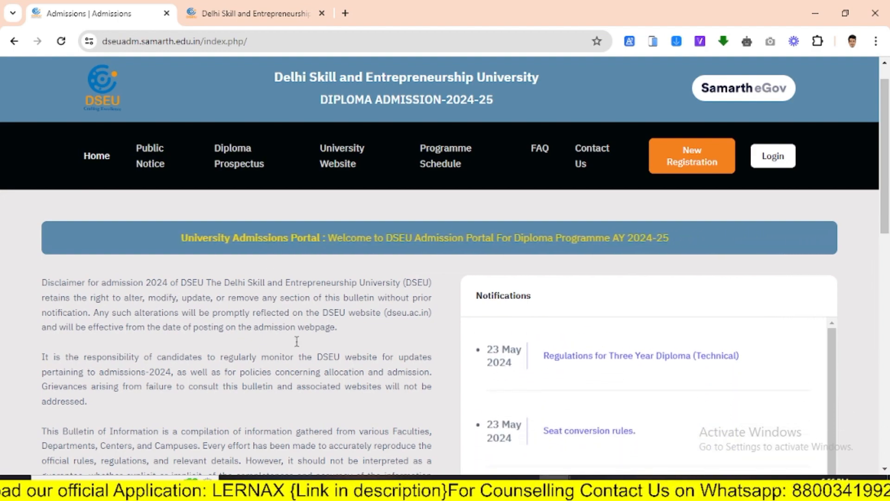
# Open the New Registration form for a new applicant.
pyautogui.scroll(-7, 297, 341)
pyautogui.scroll(8, 296, 341)
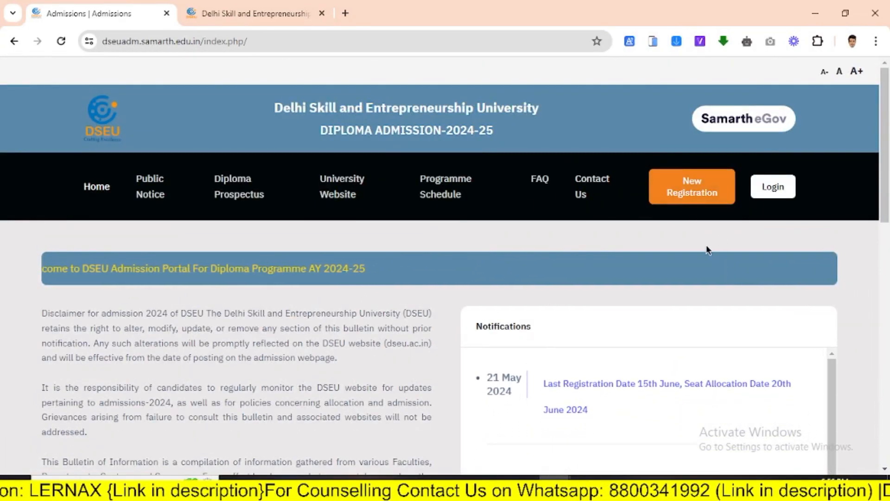
pyautogui.click(694, 193)
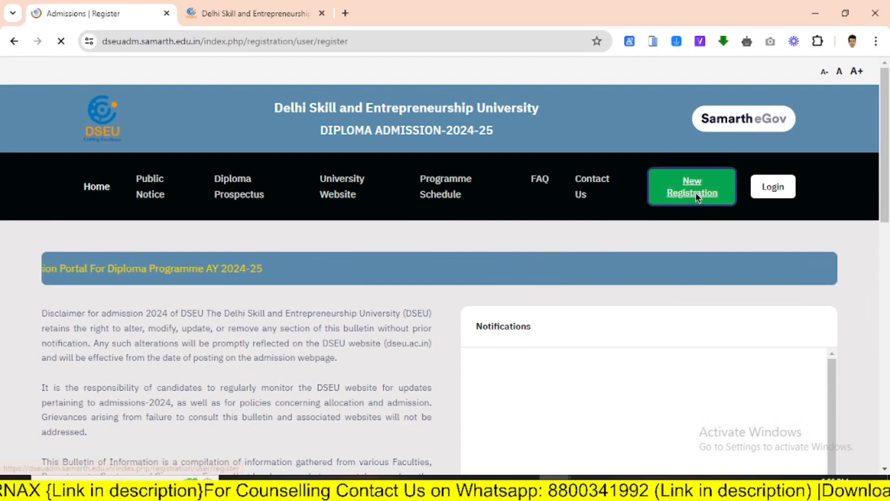
# Enter the applicant's full name, then highlight the Class X Board Marksheet requirement.
pyautogui.scroll(-12, 594, 258)
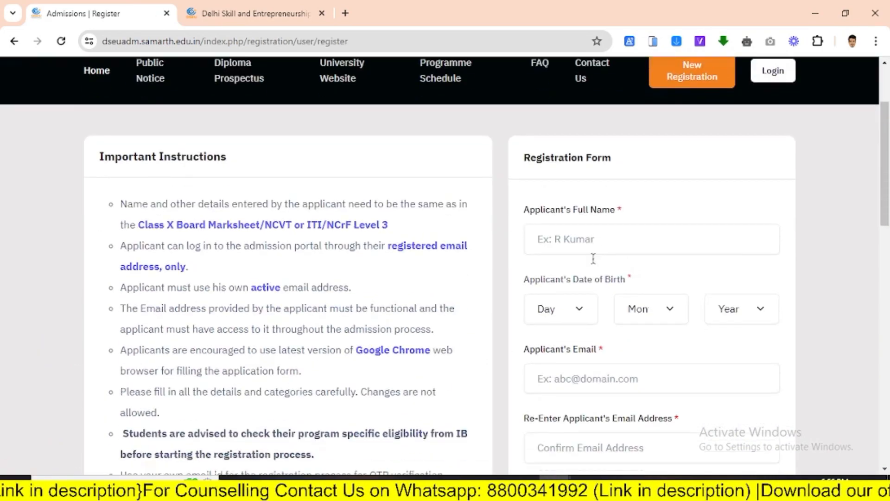
pyautogui.scroll(-4, 594, 258)
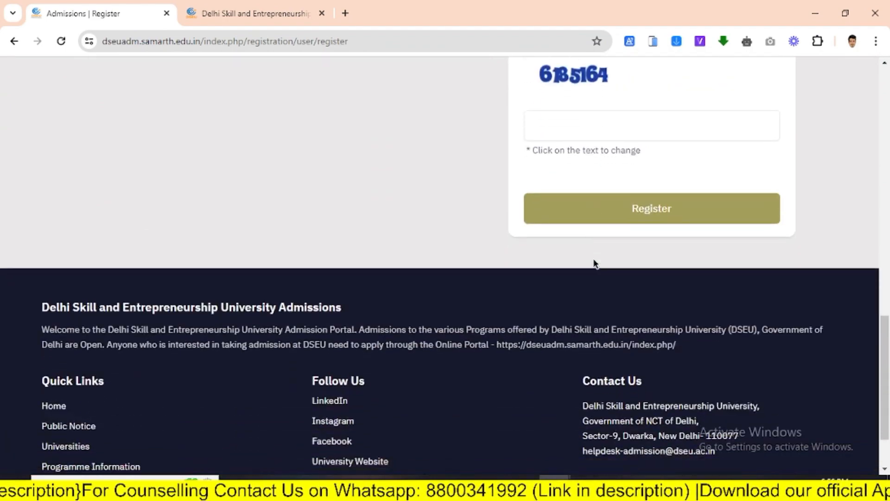
pyautogui.scroll(15, 594, 258)
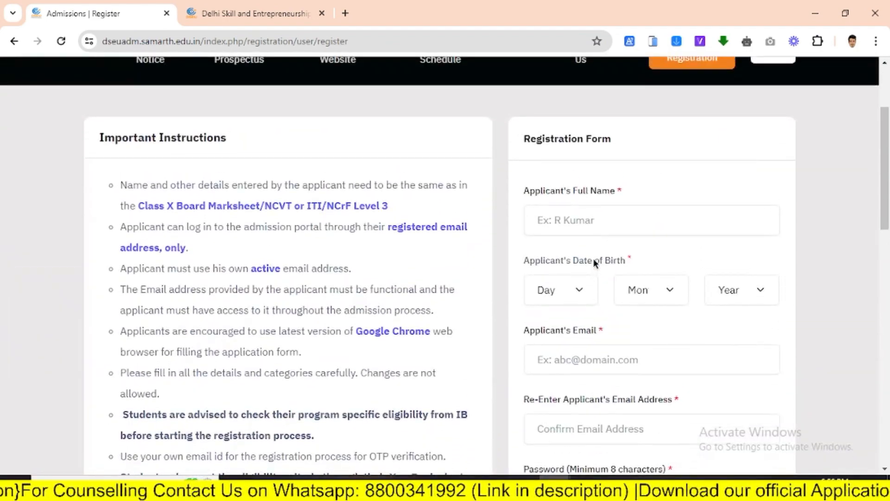
pyautogui.click(590, 226)
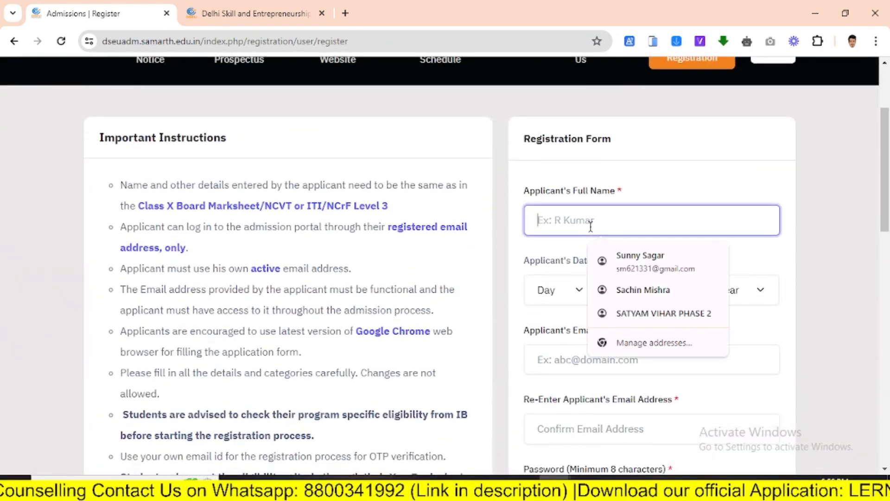
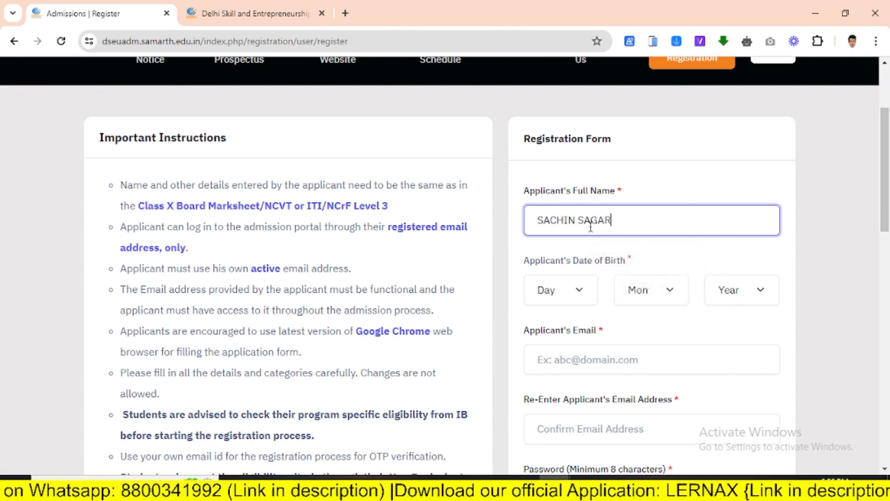
pyautogui.scroll(-2, 602, 336)
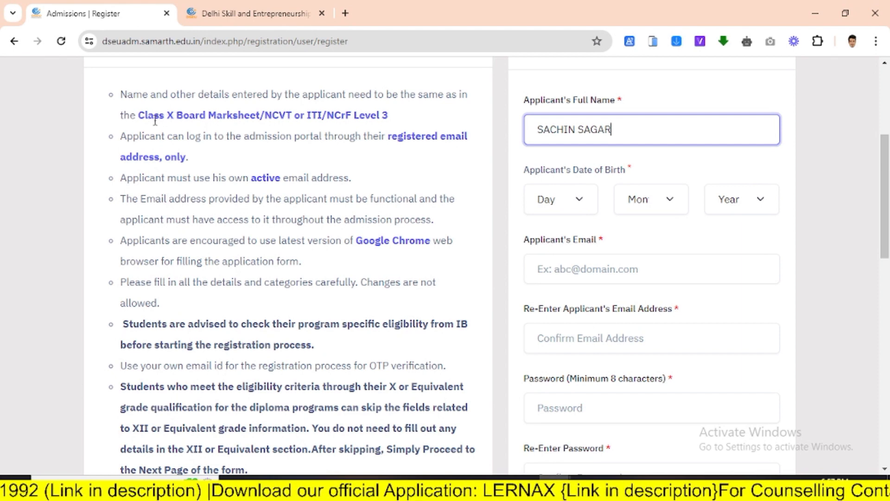
pyautogui.moveTo(139, 114); pyautogui.dragTo(264, 109)
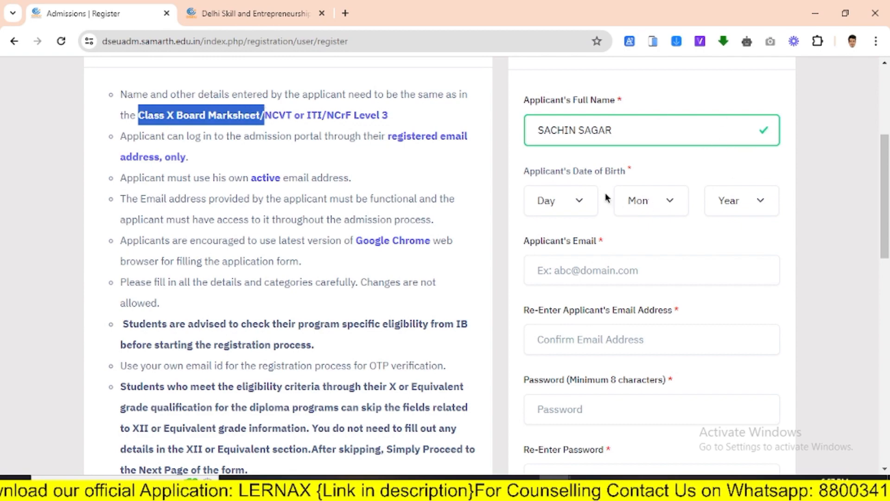
# Pick the applicant's birth day, month and year from the Date of Birth dropdowns.
pyautogui.click(579, 201)
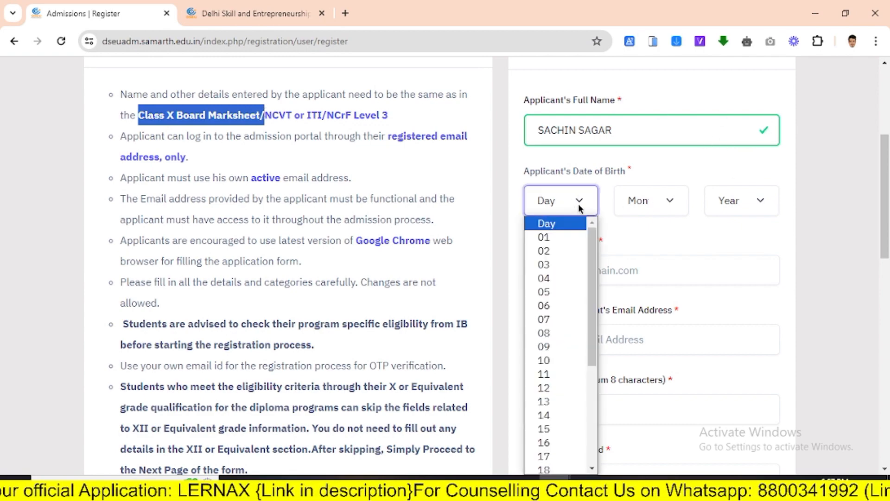
pyautogui.scroll(-4, 552, 370)
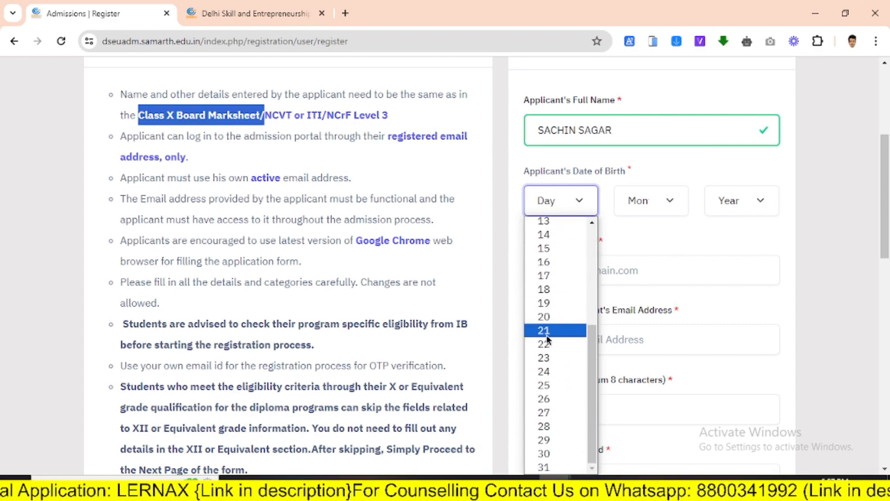
pyautogui.click(548, 371)
pyautogui.click(644, 207)
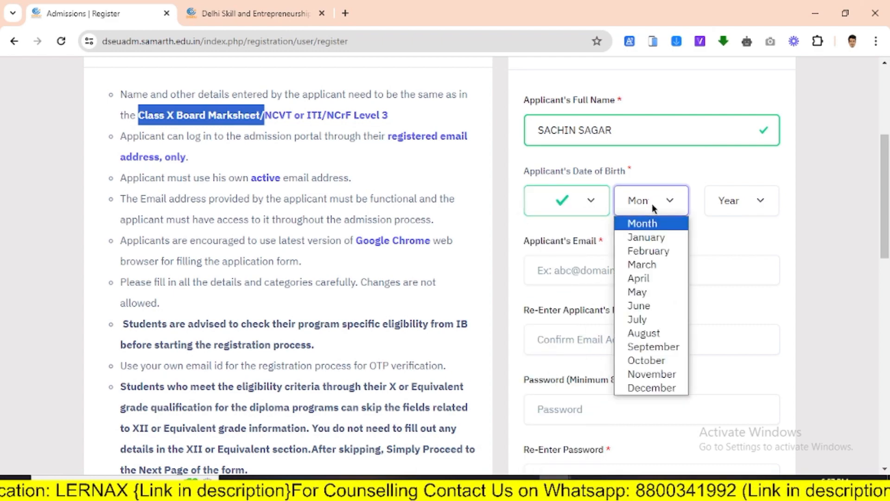
pyautogui.click(653, 360)
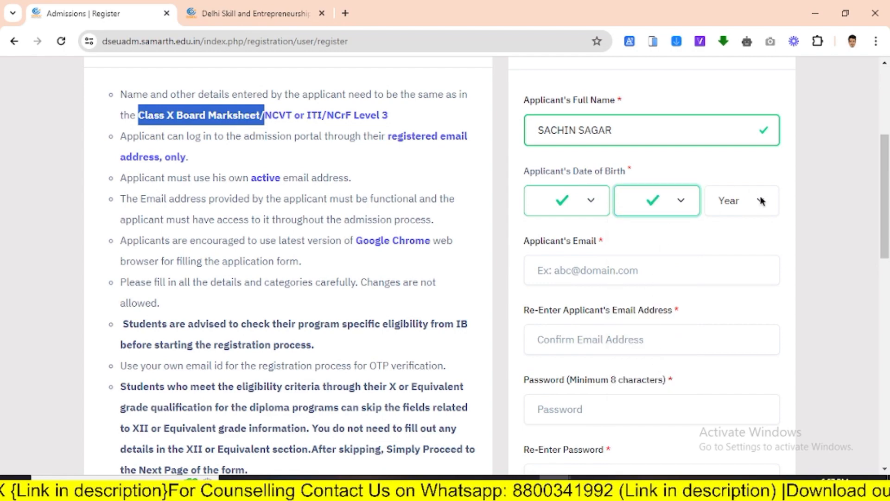
pyautogui.click(741, 202)
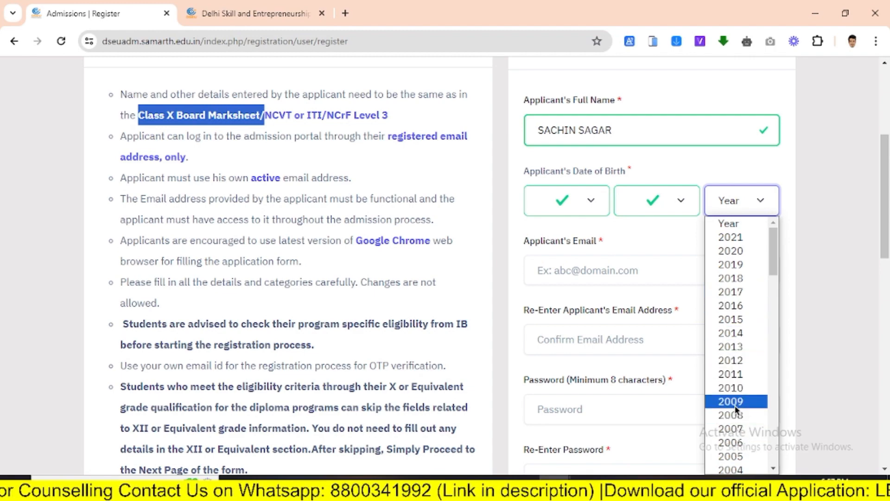
pyautogui.scroll(-4, 736, 406)
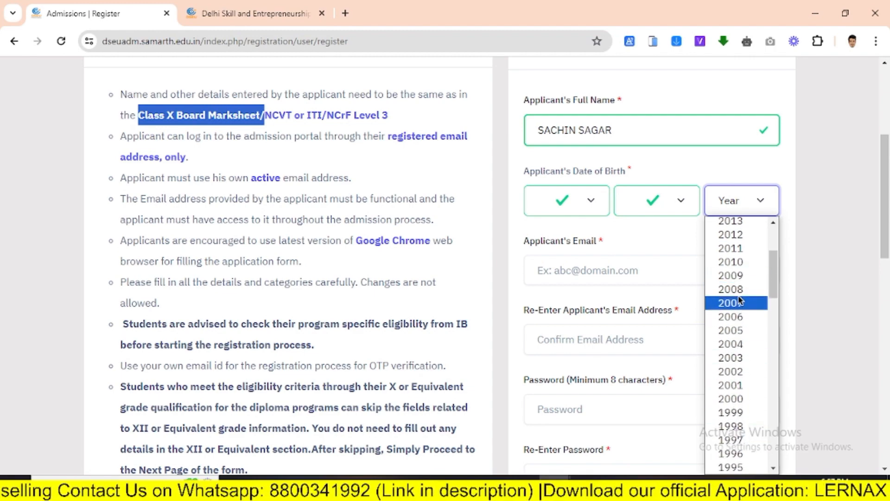
pyautogui.click(740, 330)
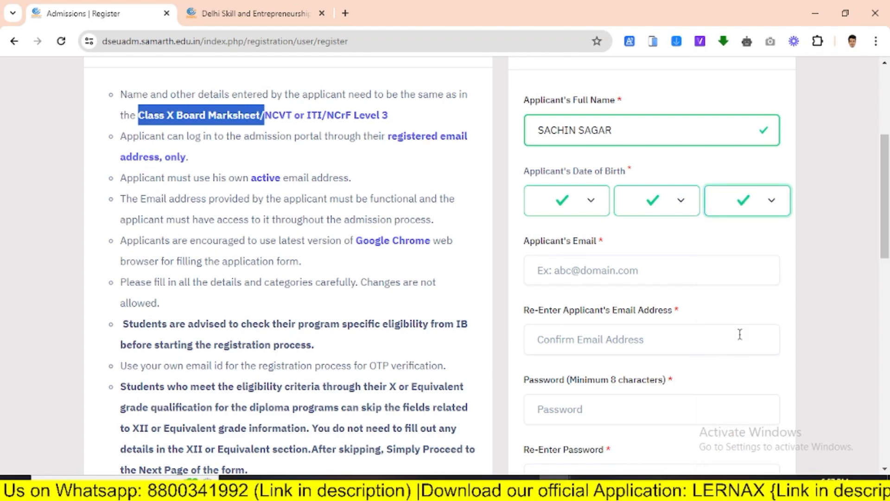
pyautogui.scroll(-2, 671, 246)
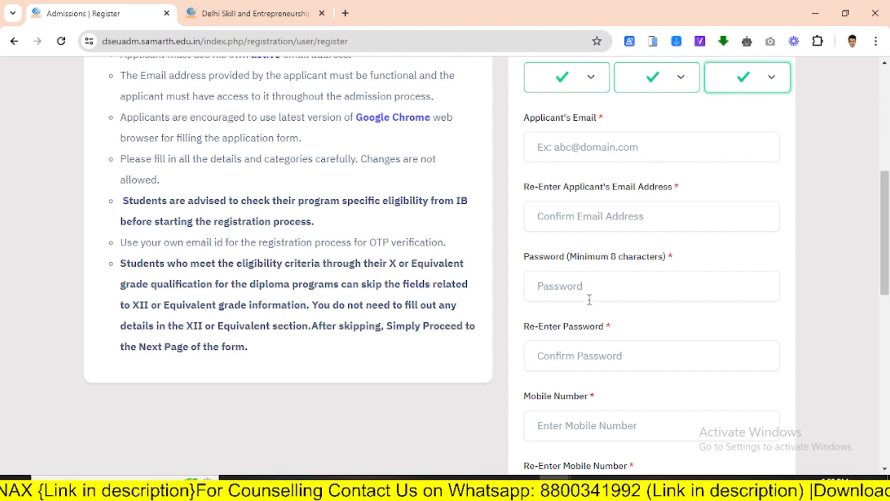
# Enter the account password and complete the remaining registration fields and captcha.
pyautogui.scroll(-2, 587, 304)
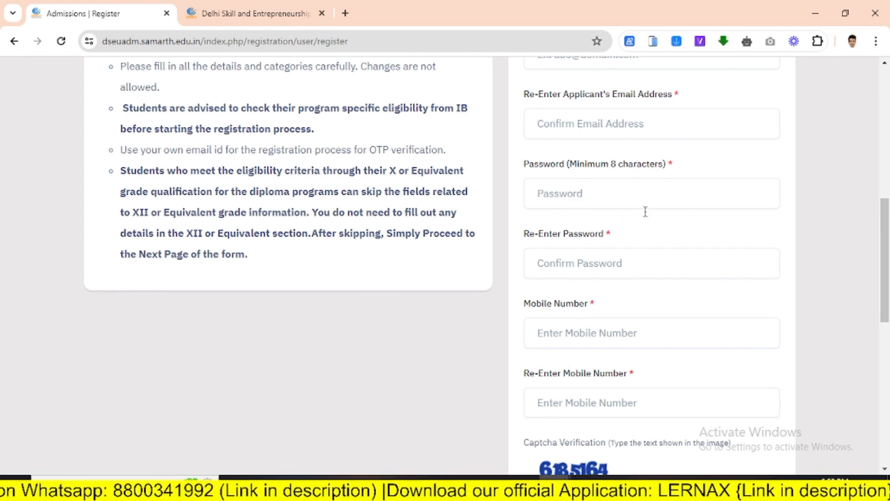
pyautogui.click(611, 194)
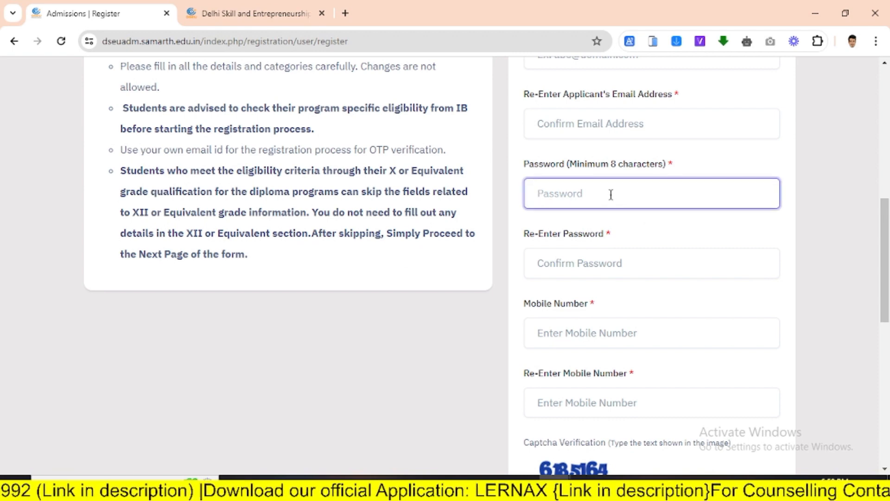
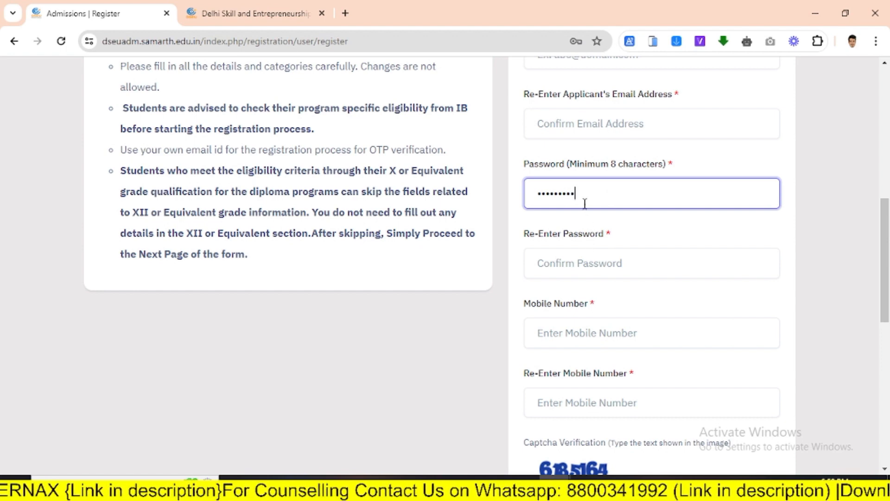
pyautogui.scroll(-2, 576, 269)
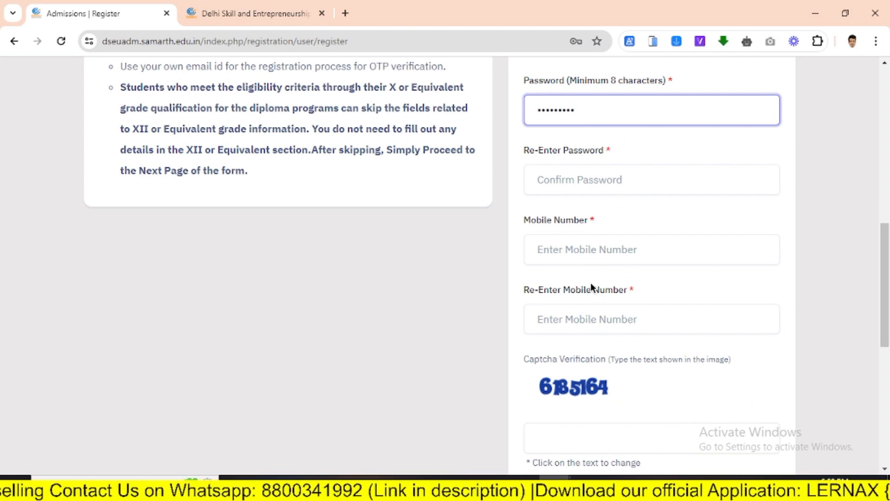
pyautogui.scroll(-2, 591, 286)
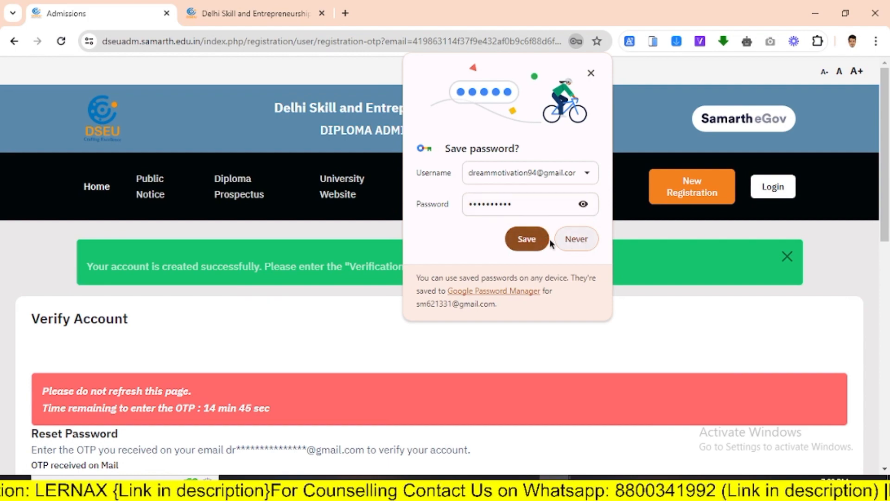
# Save the password in Chrome, then highlight the account-created message and OTP e-mail.
pyautogui.click(526, 239)
pyautogui.scroll(-3, 527, 318)
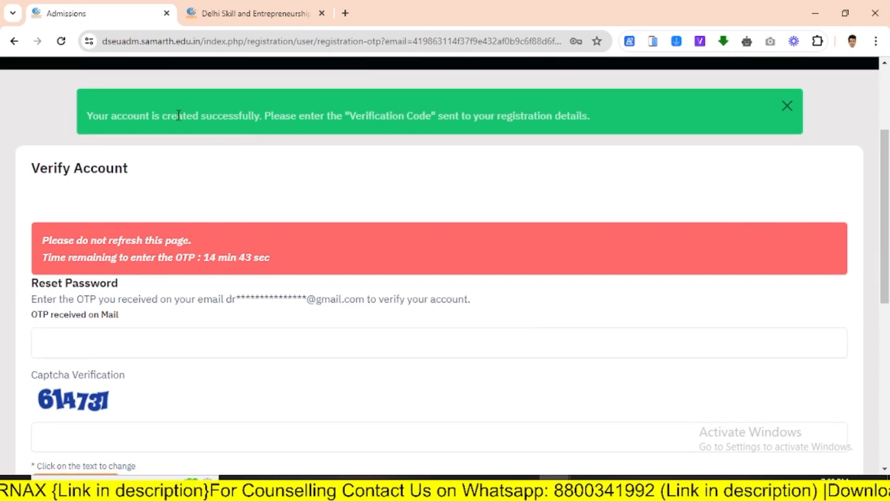
pyautogui.moveTo(99, 116); pyautogui.dragTo(591, 119)
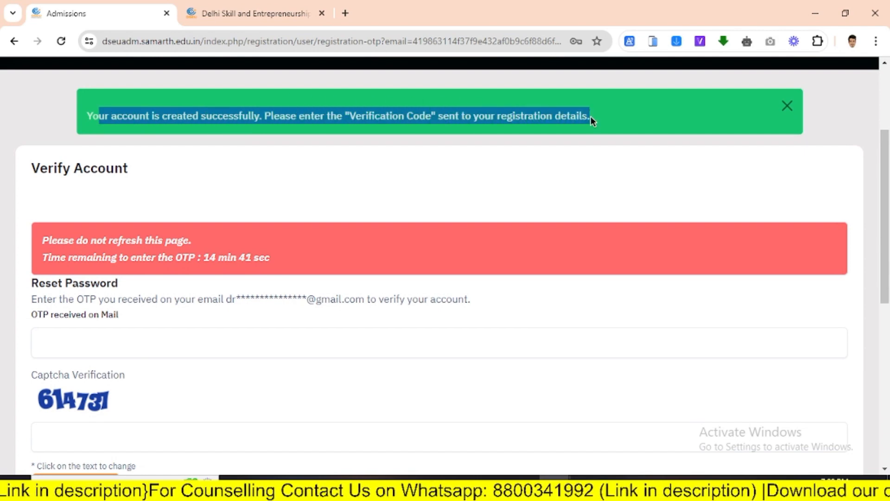
pyautogui.scroll(-2, 370, 297)
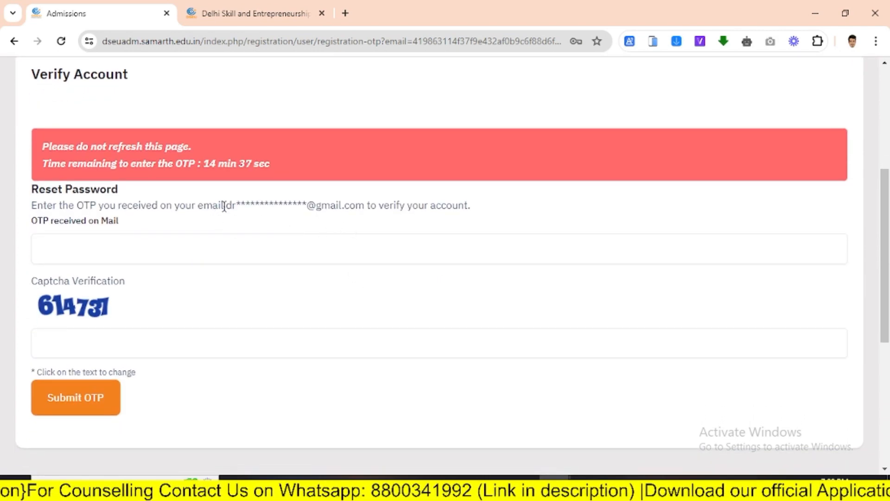
pyautogui.moveTo(224, 205); pyautogui.dragTo(465, 206)
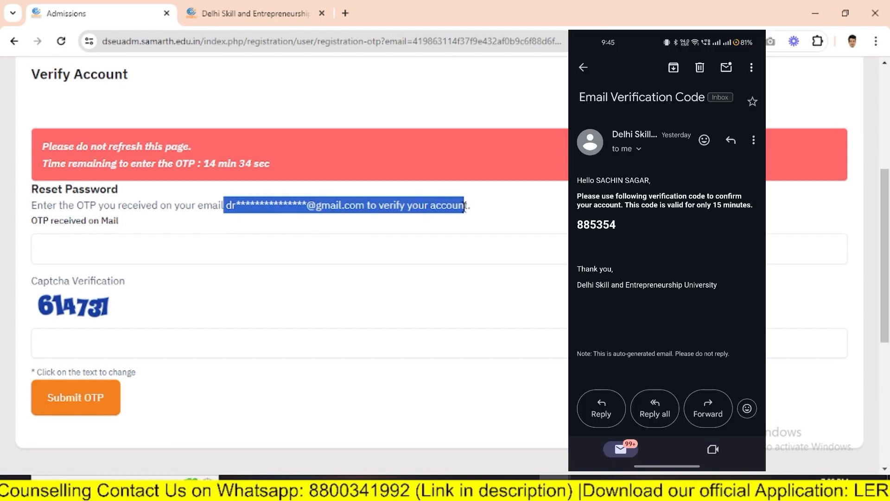
# Enter the emailed OTP and the captcha, fixing a mistyped digit, and submit them.
pyautogui.click(424, 246)
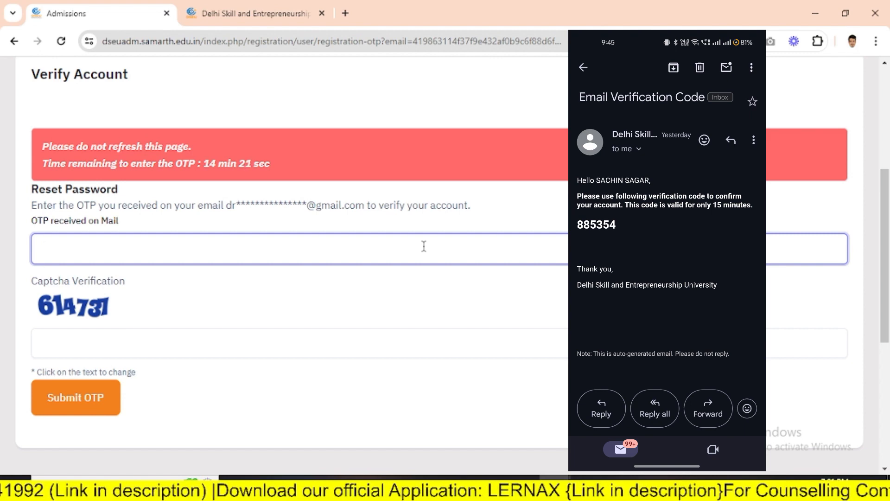
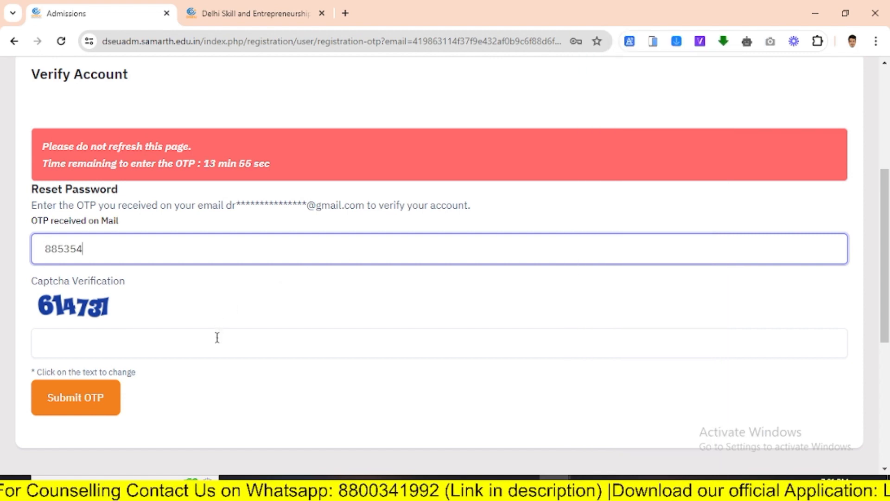
pyautogui.click(217, 338)
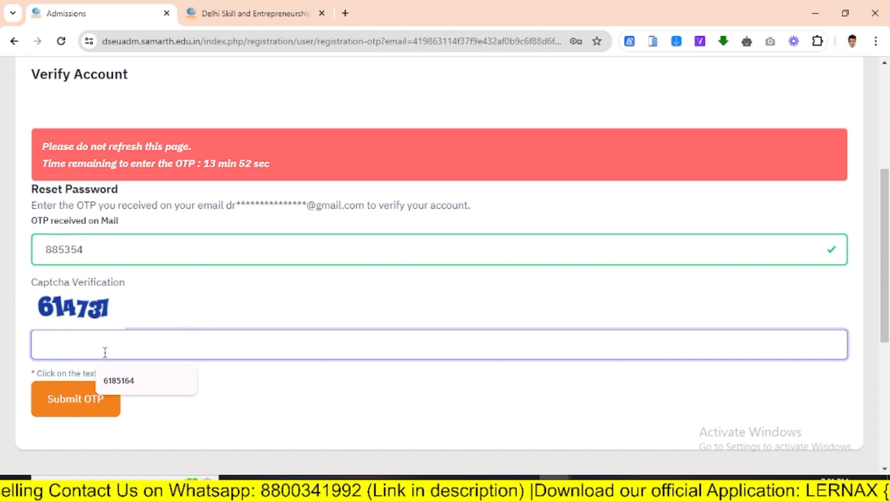
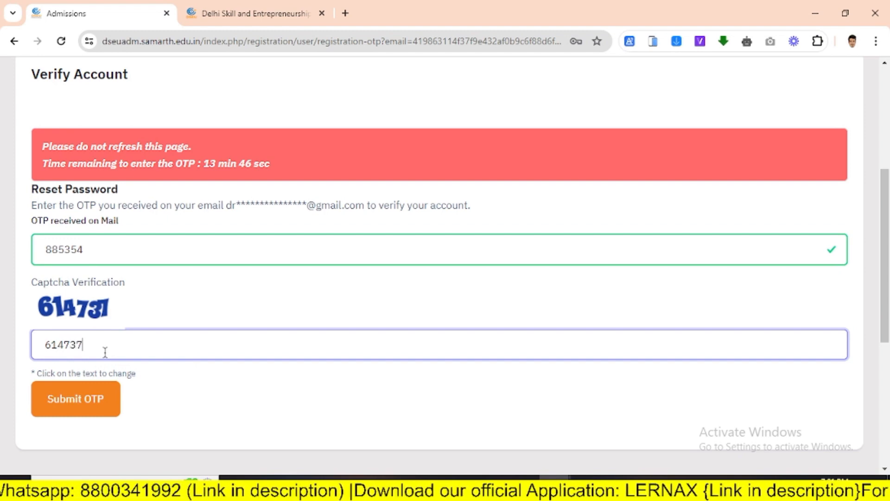
pyautogui.click(74, 394)
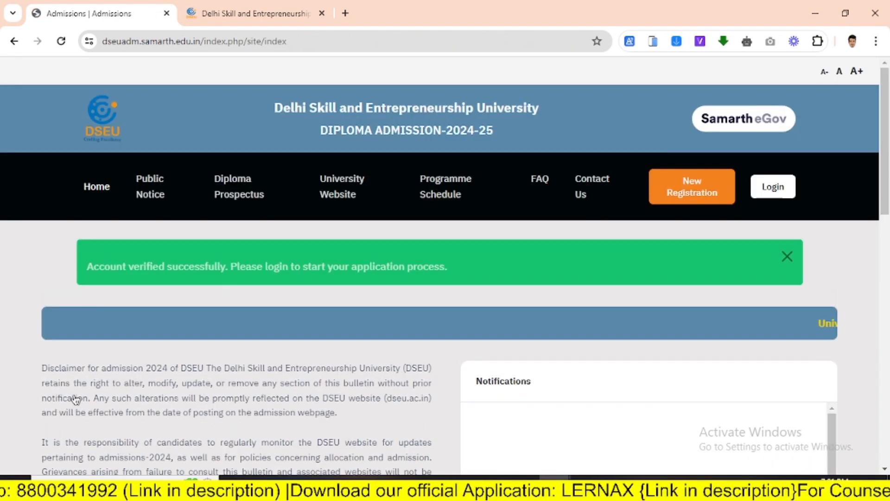
# Log in to the verified account with the saved credentials and the login captcha.
pyautogui.moveTo(105, 268); pyautogui.dragTo(479, 281)
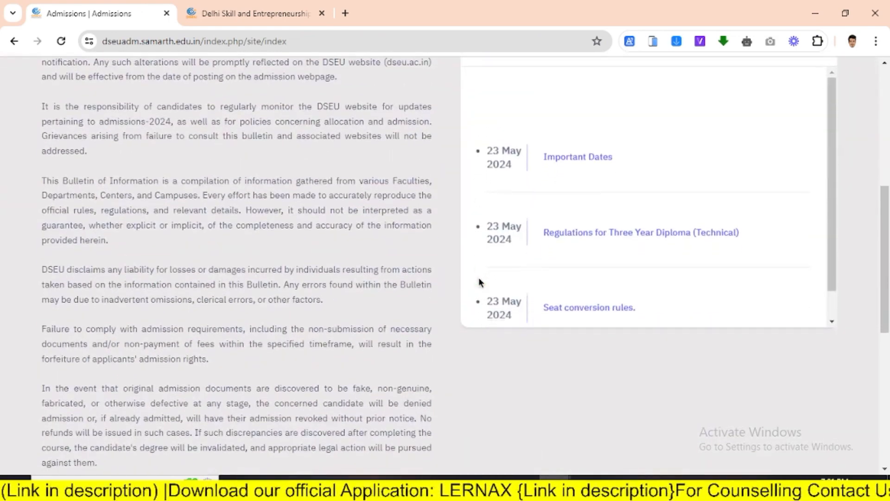
pyautogui.scroll(7, 479, 281)
pyautogui.click(781, 190)
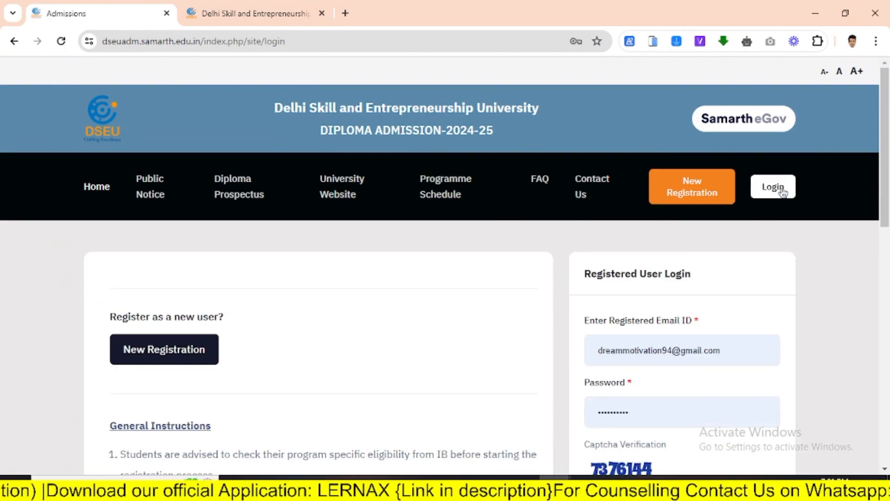
pyautogui.scroll(-3, 644, 310)
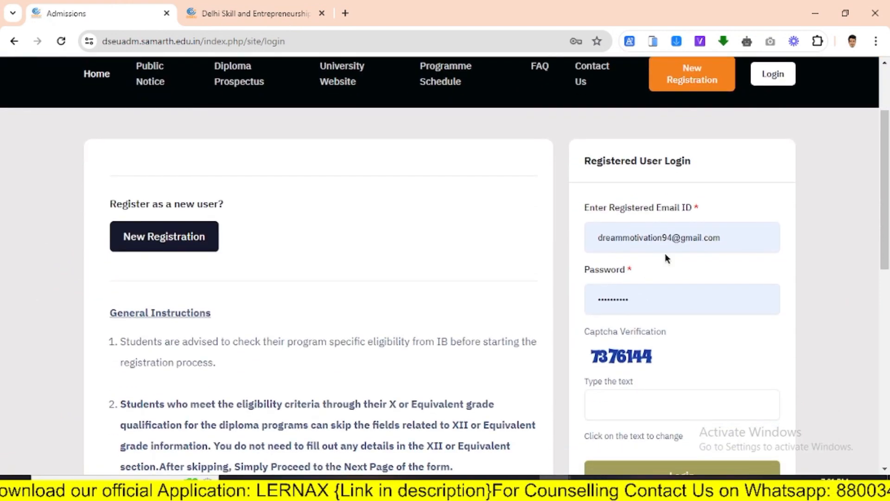
pyautogui.scroll(-2, 652, 290)
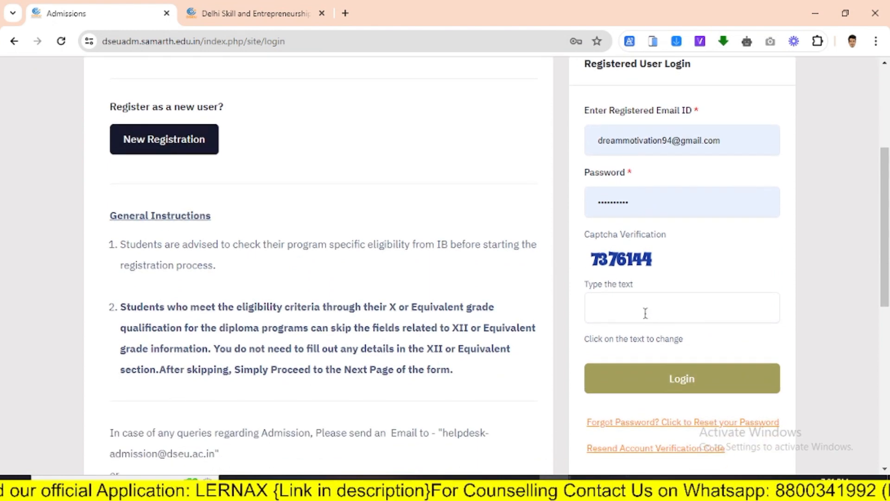
pyautogui.click(646, 309)
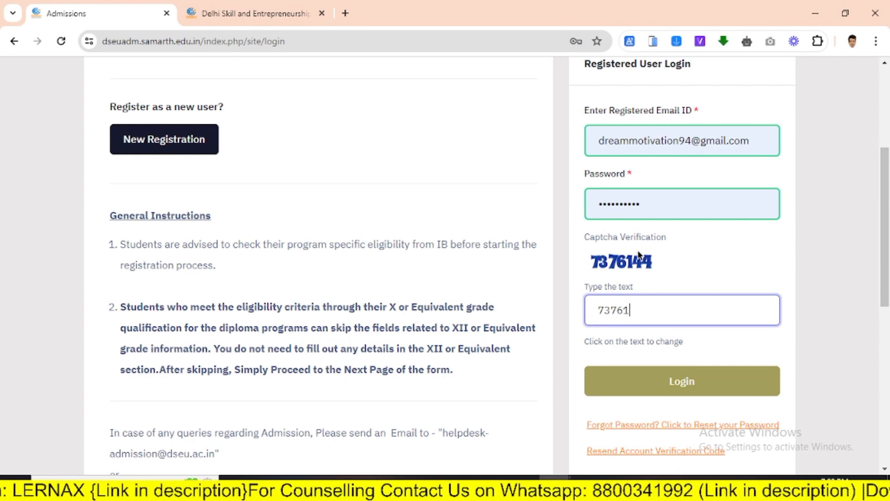
pyautogui.click(680, 387)
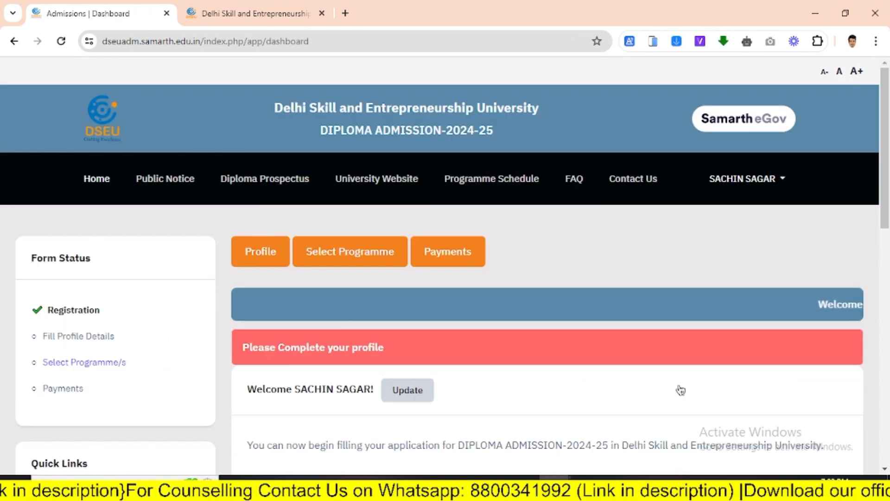
# Review the dashboard, highlighting the registration number and the registered e-mail and date lines.
pyautogui.scroll(-3, 681, 390)
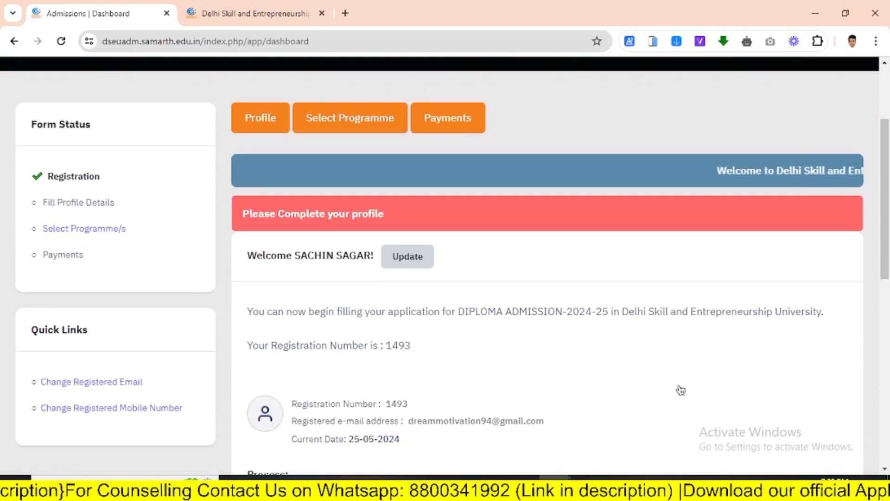
pyautogui.scroll(-6, 588, 306)
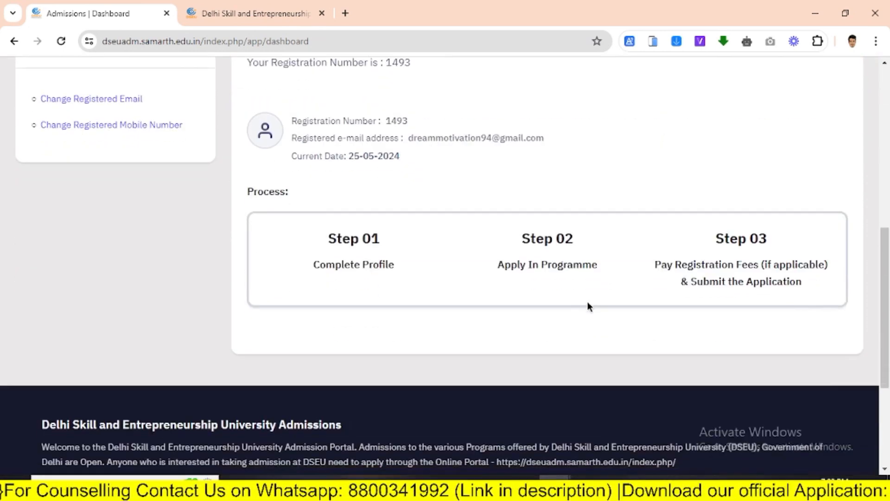
pyautogui.scroll(2, 587, 306)
pyautogui.scroll(2, 432, 264)
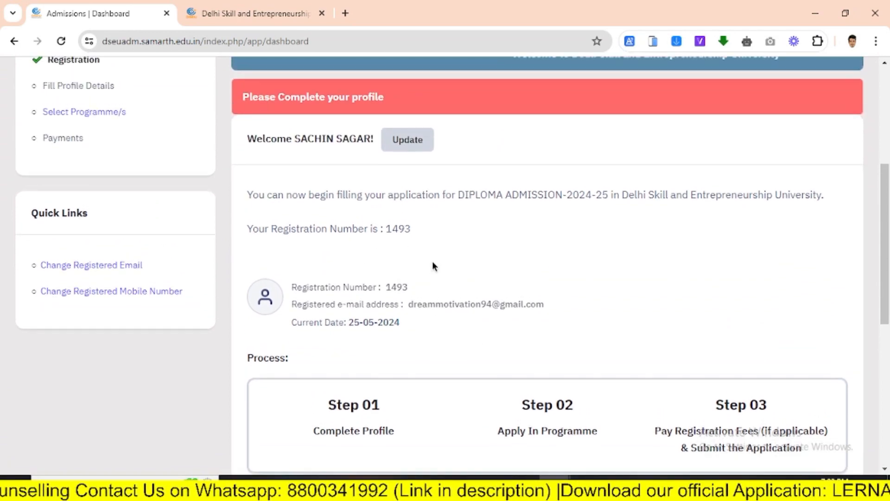
pyautogui.moveTo(385, 286); pyautogui.dragTo(415, 290)
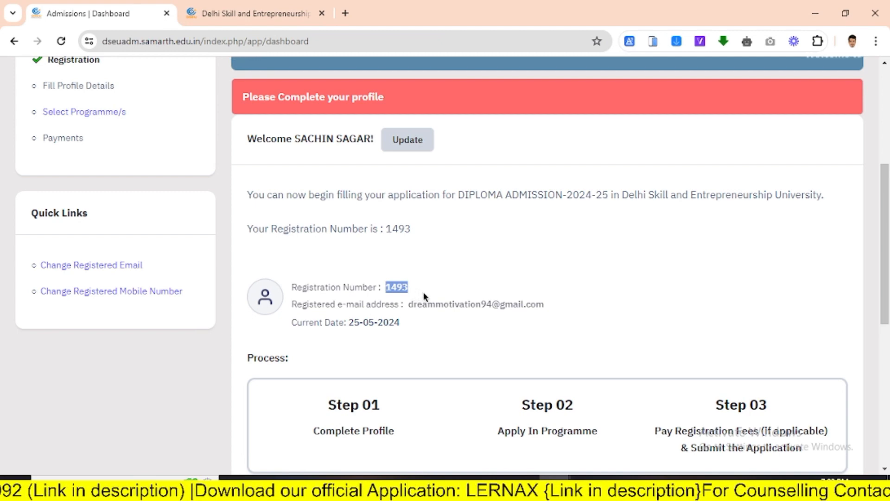
pyautogui.click(424, 291)
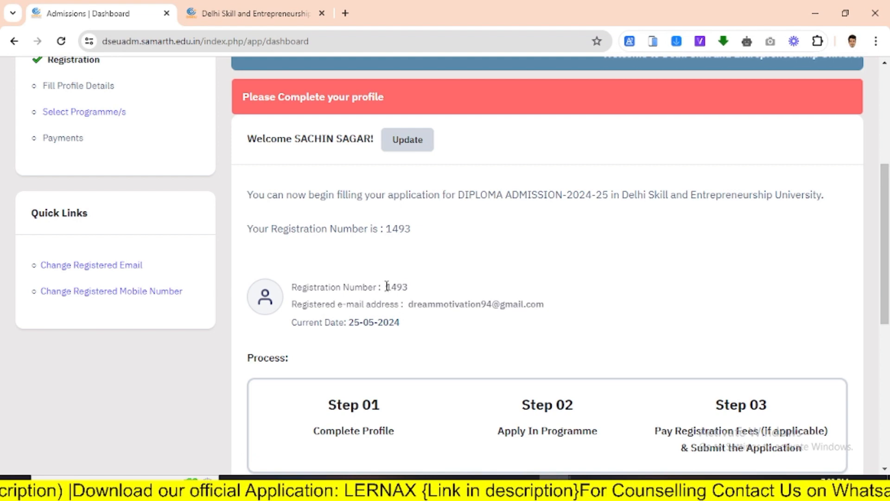
pyautogui.moveTo(405, 318); pyautogui.dragTo(292, 302)
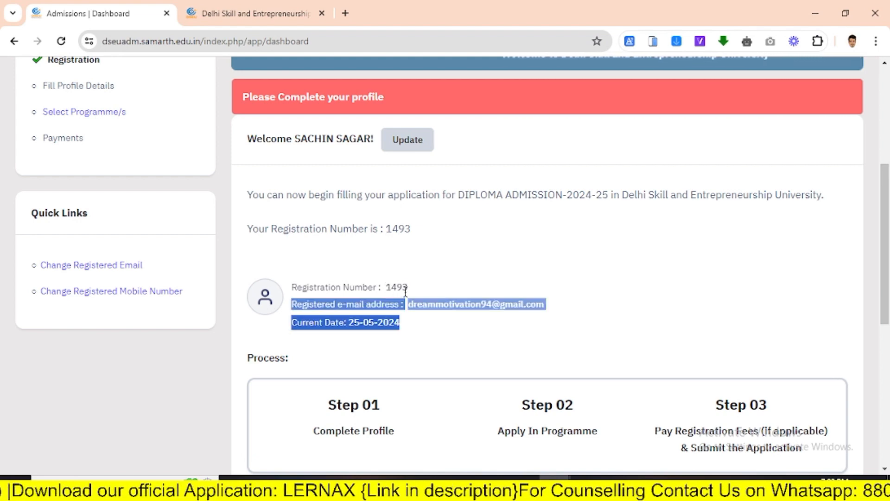
pyautogui.click(558, 267)
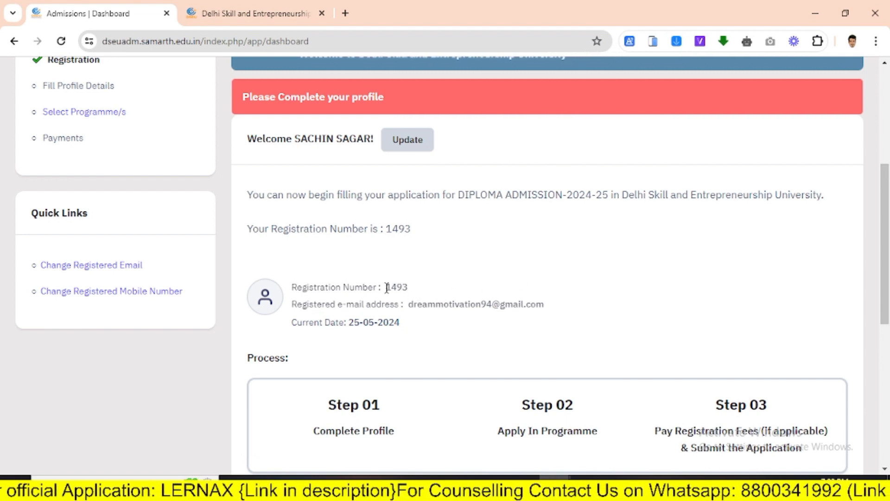
pyautogui.moveTo(386, 287); pyautogui.dragTo(422, 290)
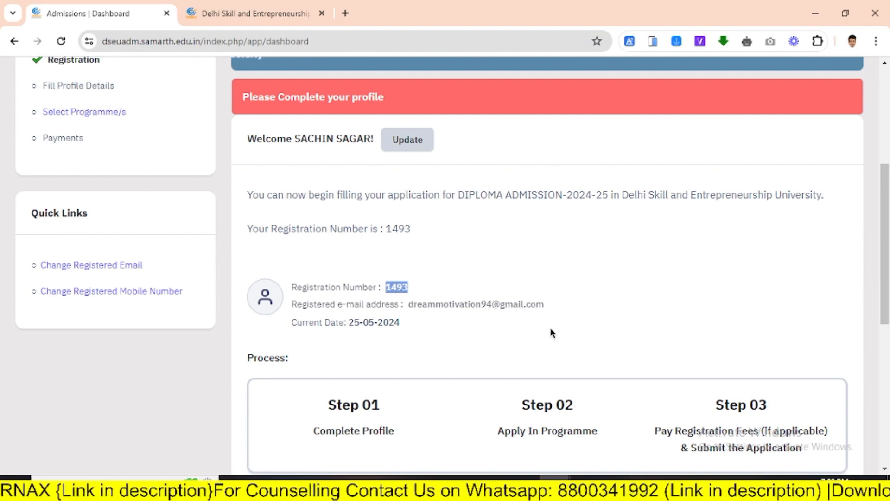
pyautogui.scroll(-2, 416, 339)
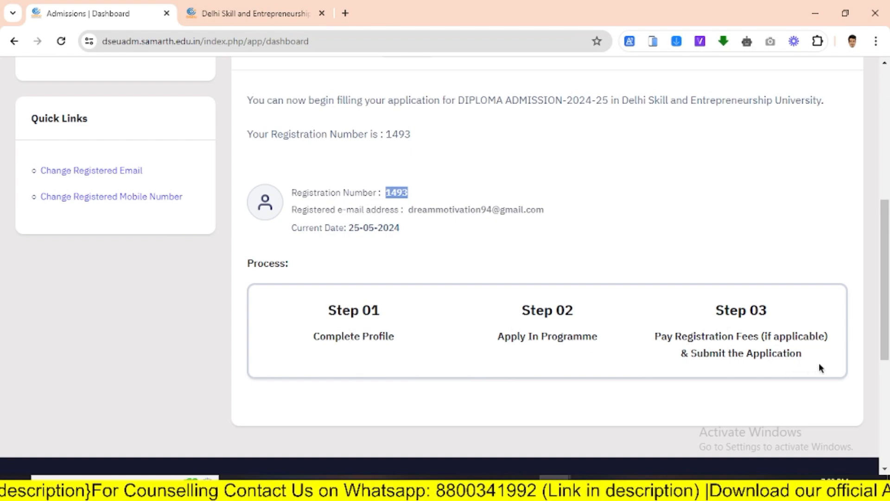
pyautogui.moveTo(819, 367); pyautogui.dragTo(716, 307)
pyautogui.scroll(5, 527, 230)
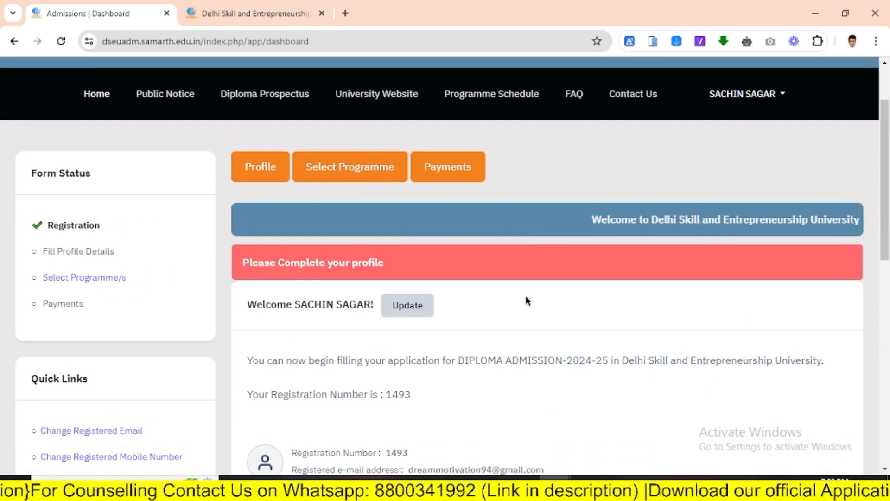
# Open the profile details form.
pyautogui.click(270, 168)
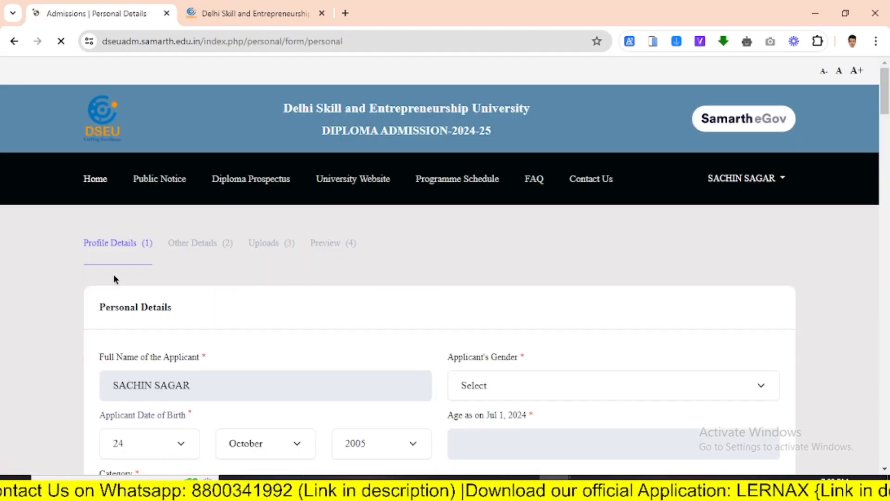
pyautogui.scroll(-3, 286, 269)
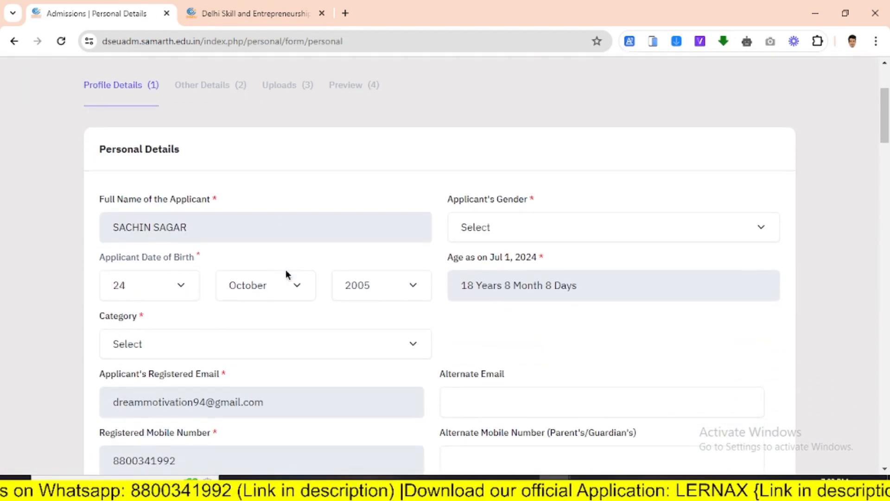
pyautogui.scroll(-10, 286, 273)
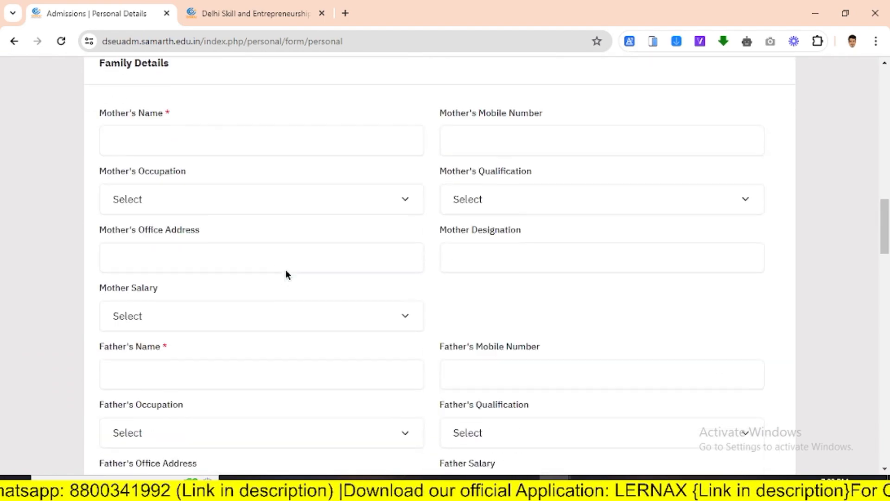
pyautogui.scroll(12, 285, 274)
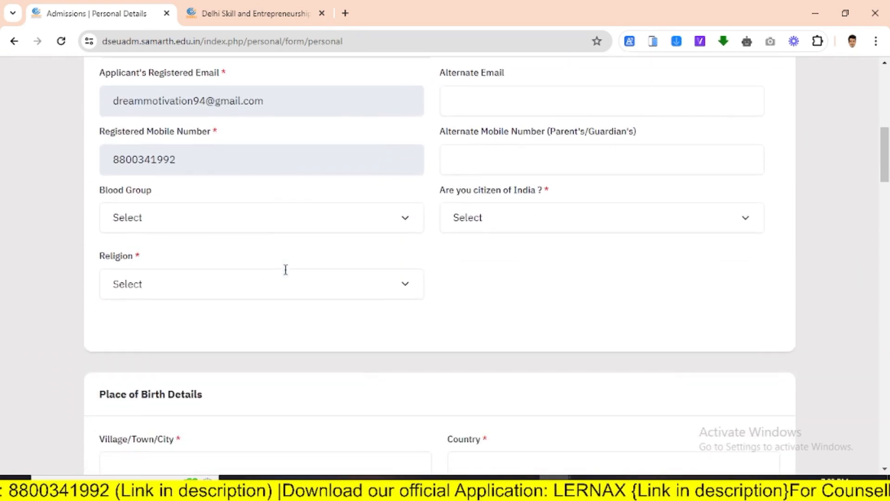
# Set blood group O+, religion Hinduism and Indian citizenship Yes.
pyautogui.click(213, 217)
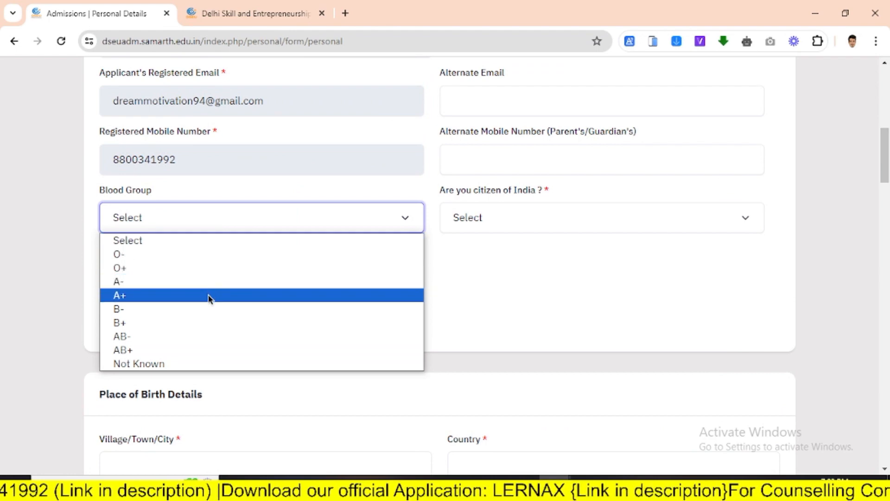
pyautogui.click(207, 268)
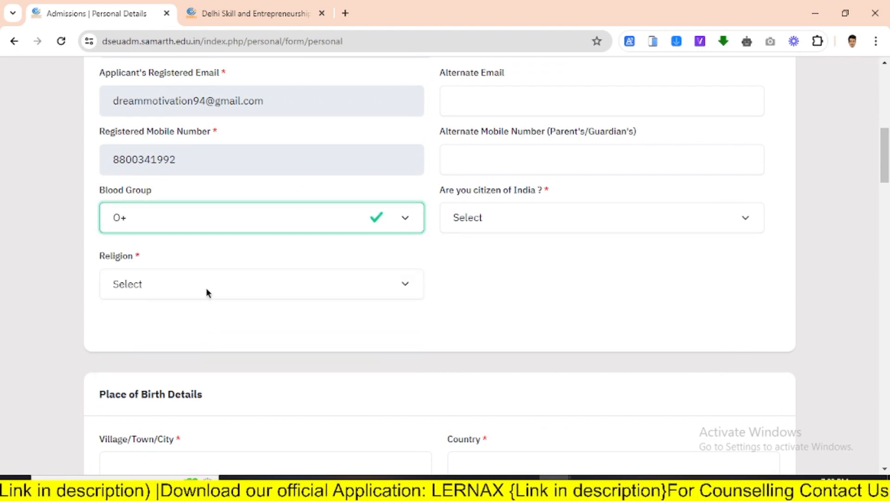
pyautogui.click(206, 287)
pyautogui.click(207, 318)
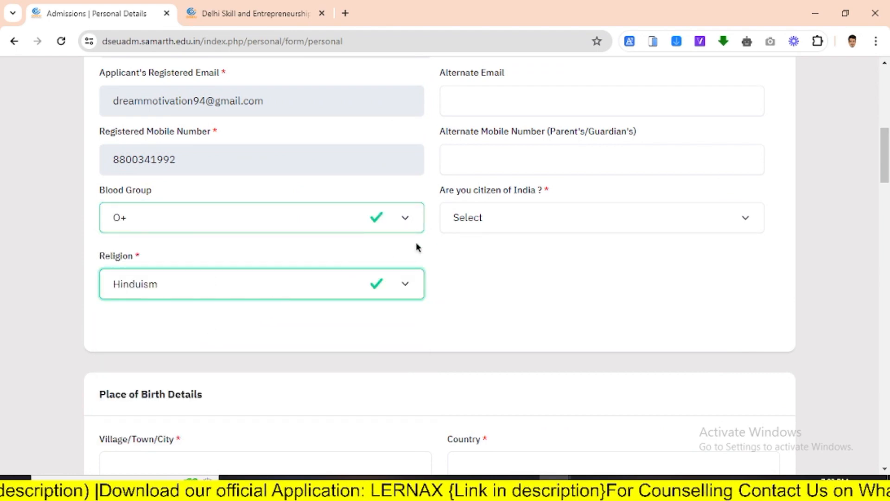
pyautogui.click(489, 220)
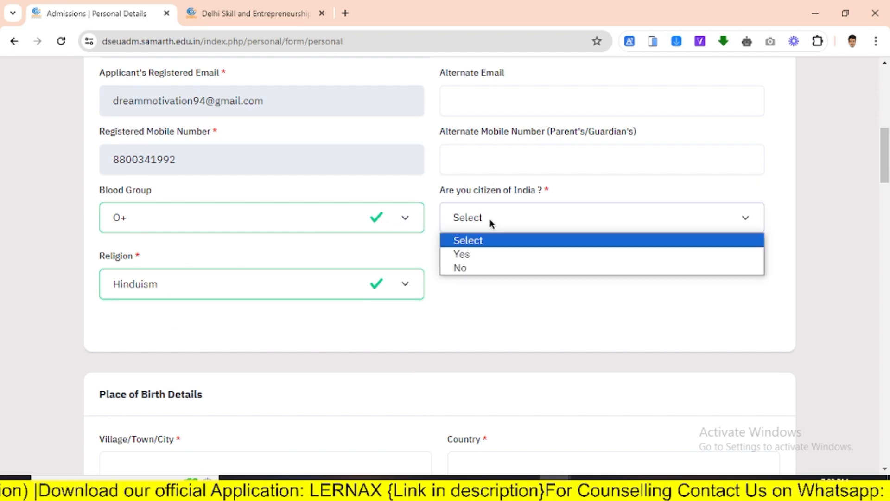
pyautogui.click(493, 255)
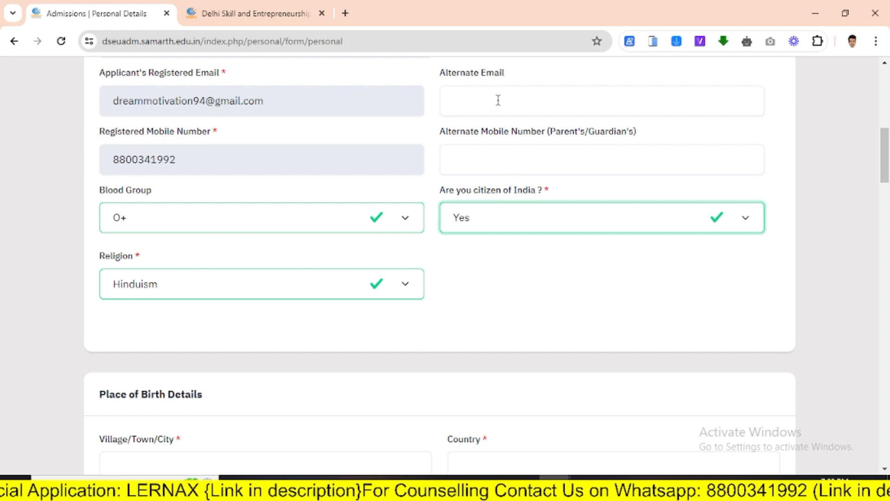
# Fill birthplace from the West Delhi suggestion (India, DELHI) with district new delhi.
pyautogui.scroll(-6, 435, 339)
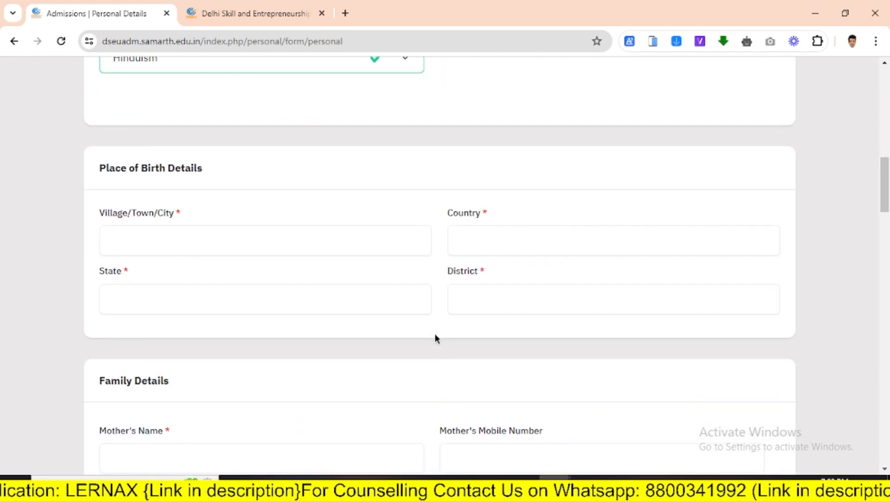
pyautogui.click(208, 179)
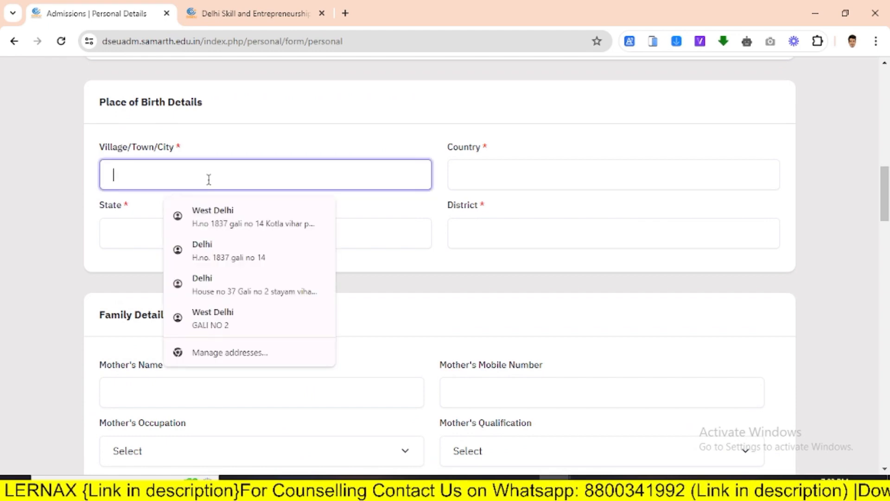
pyautogui.click(224, 206)
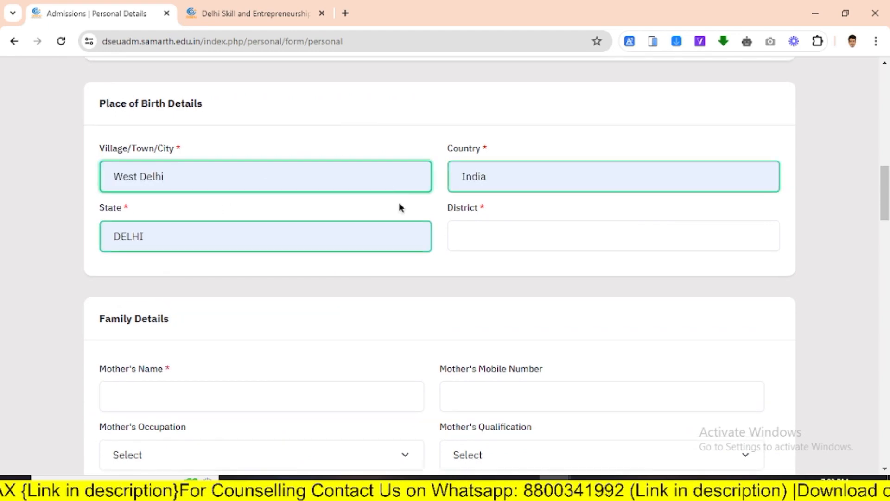
pyautogui.click(518, 242)
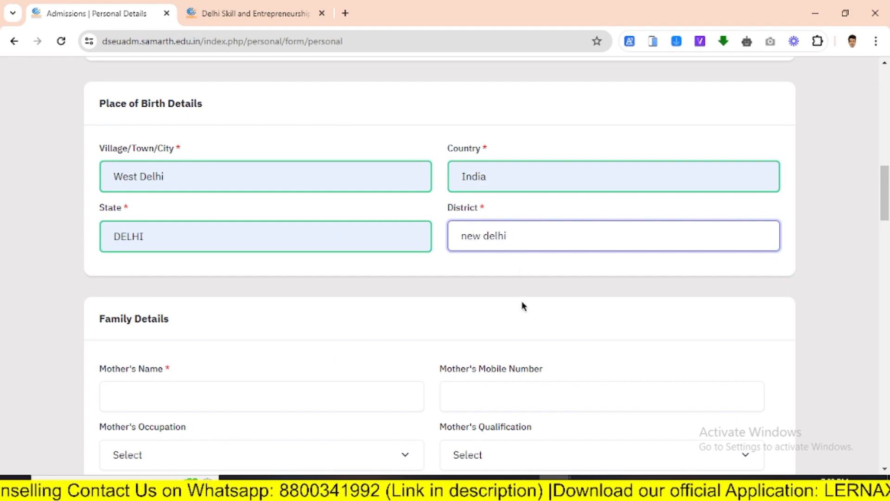
pyautogui.scroll(-2, 515, 343)
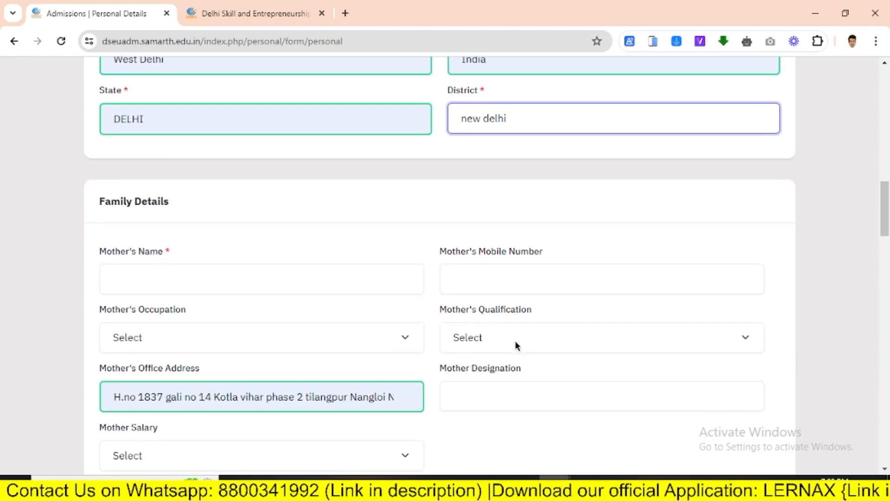
pyautogui.scroll(-1, 516, 345)
# Enter the mother's name, with occupation Home Maker and qualification Graduation.
pyautogui.click(322, 229)
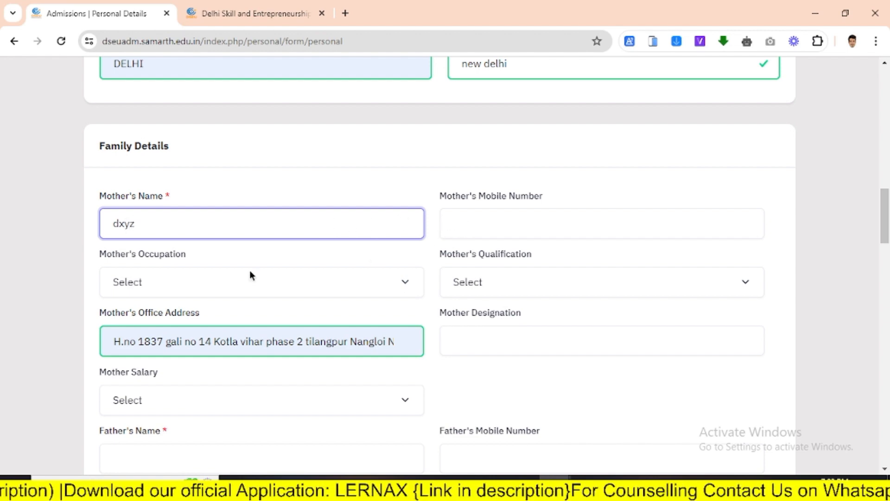
pyautogui.click(227, 282)
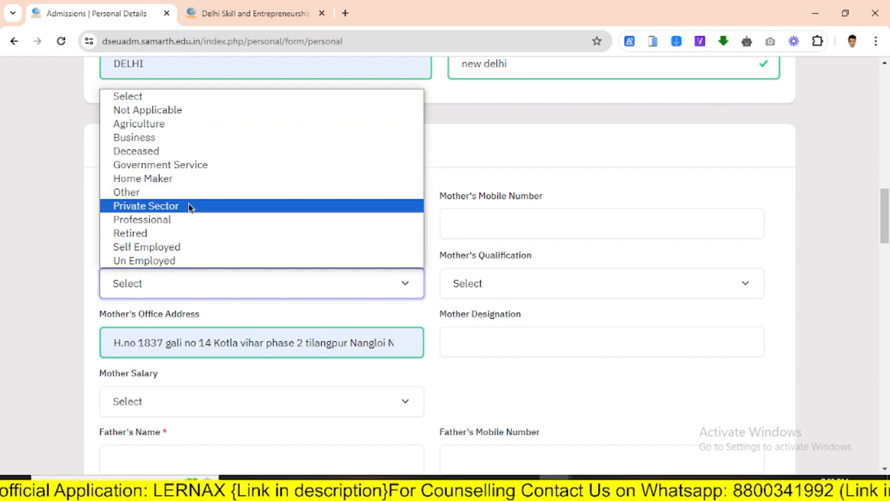
pyautogui.click(184, 185)
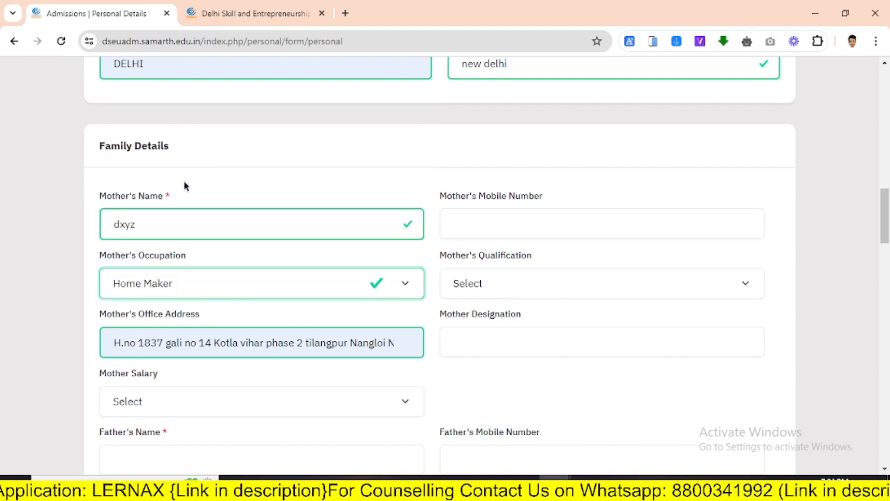
pyautogui.click(509, 289)
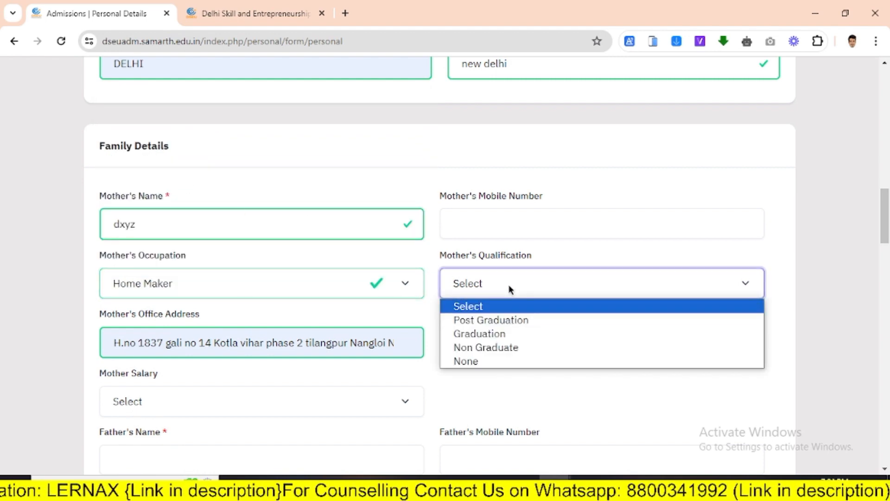
pyautogui.click(513, 335)
# Fill the mother's designation and set her salary to Less than 1,00,000.
pyautogui.scroll(-2, 515, 324)
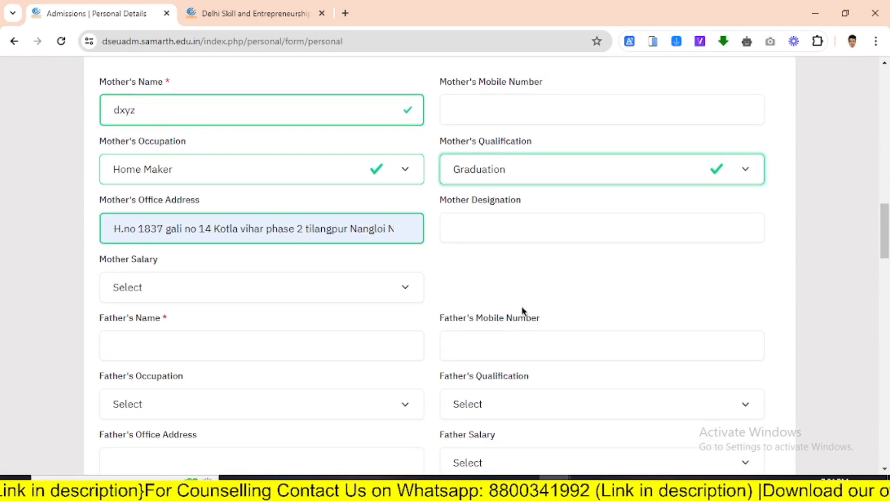
pyautogui.click(528, 229)
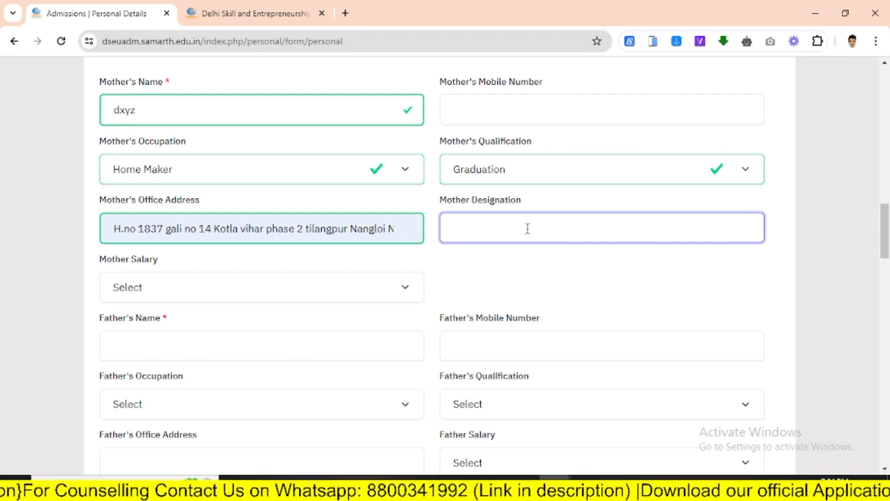
pyautogui.click(282, 282)
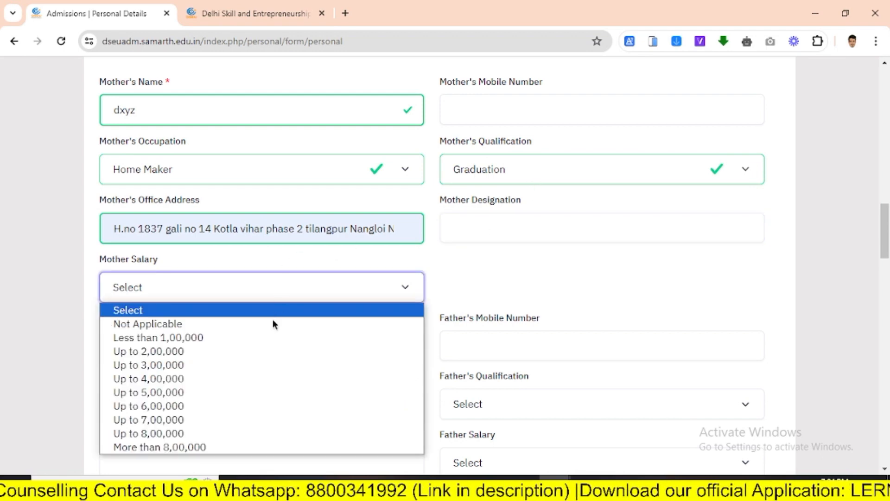
pyautogui.click(271, 333)
pyautogui.scroll(-3, 272, 330)
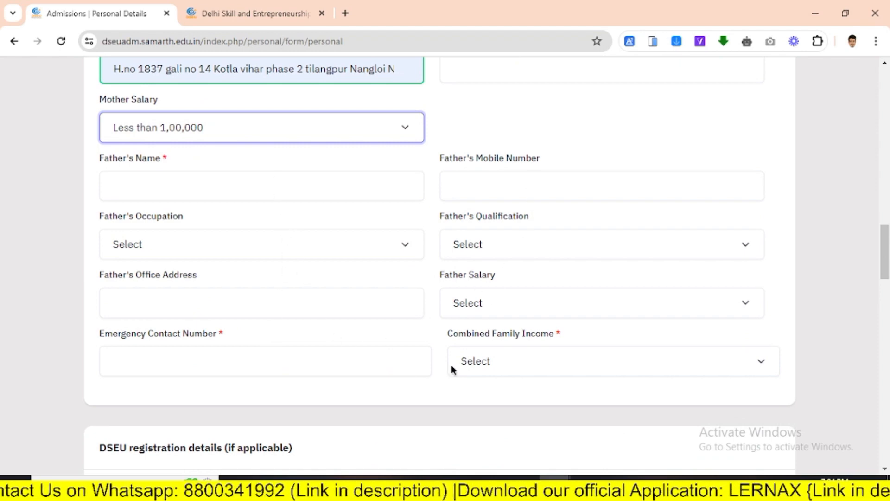
pyautogui.scroll(-2, 452, 365)
# Answer No to previous DSEU enrolment and set PwBD to Not Applicable.
pyautogui.scroll(-4, 292, 323)
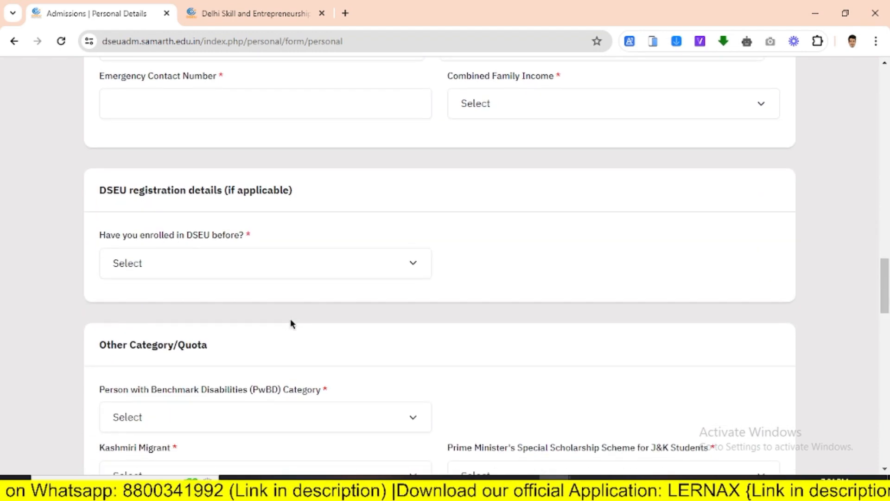
pyautogui.scroll(-2, 291, 320)
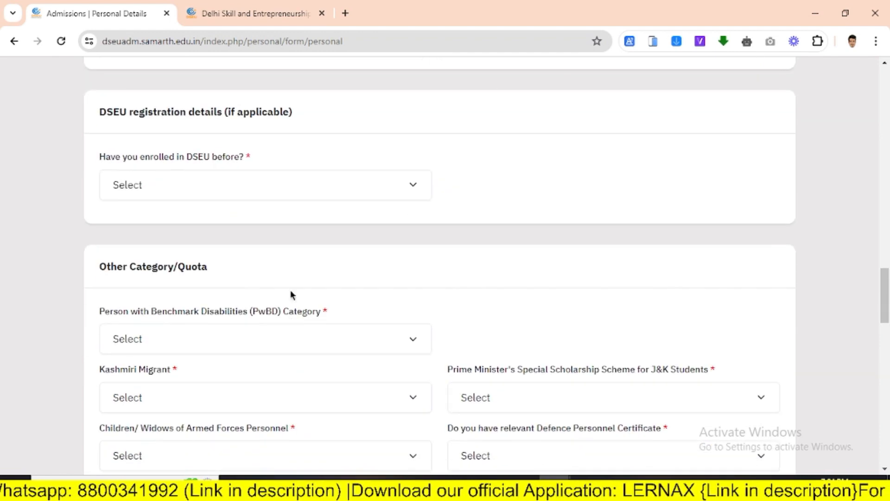
pyautogui.click(268, 183)
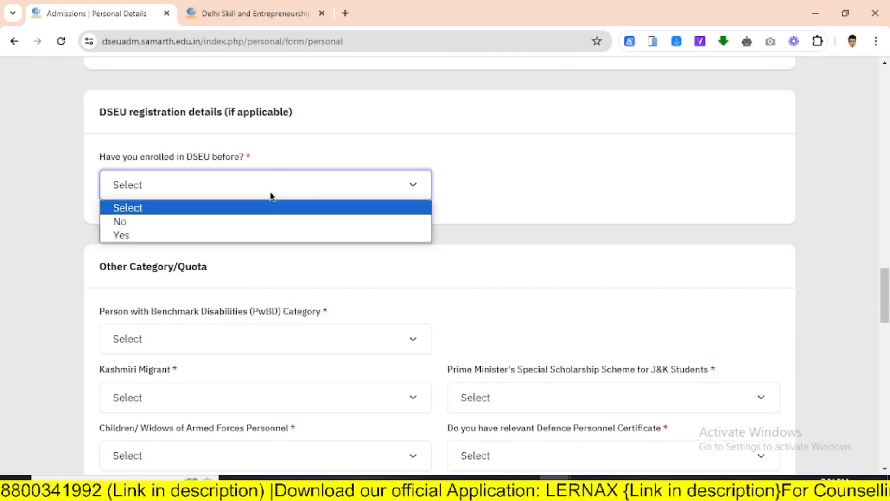
pyautogui.click(271, 221)
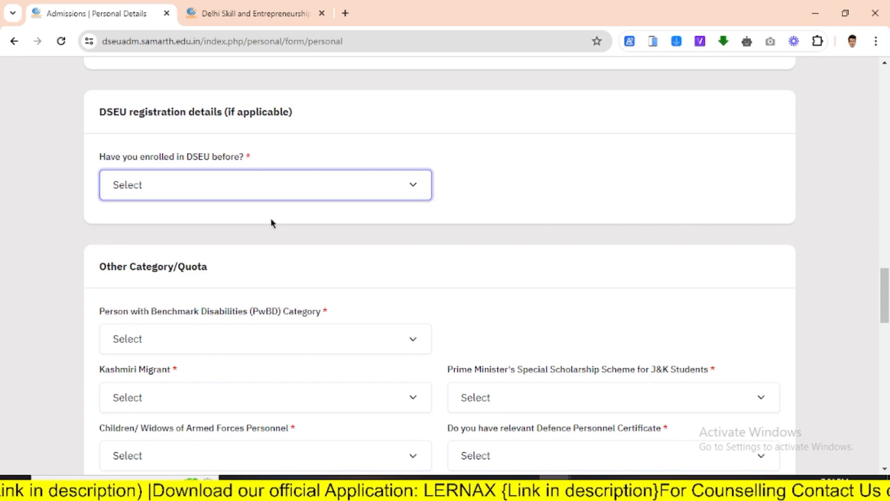
pyautogui.scroll(-3, 337, 344)
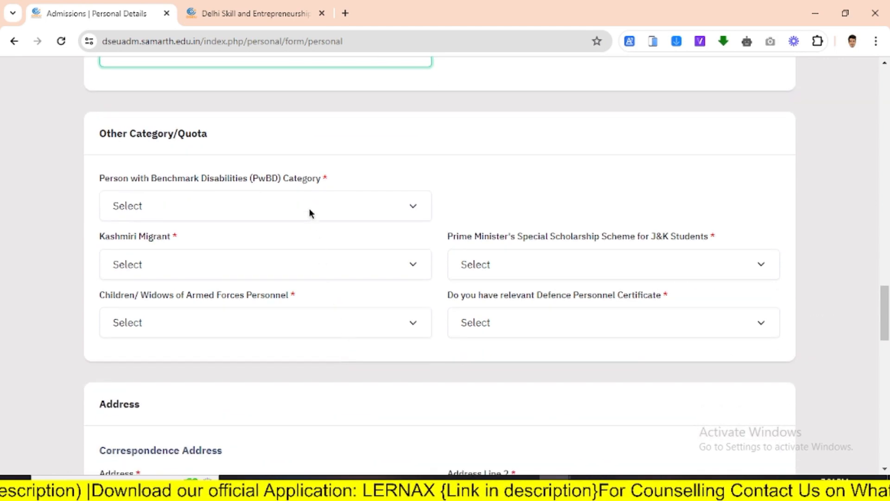
pyautogui.click(309, 211)
pyautogui.click(304, 243)
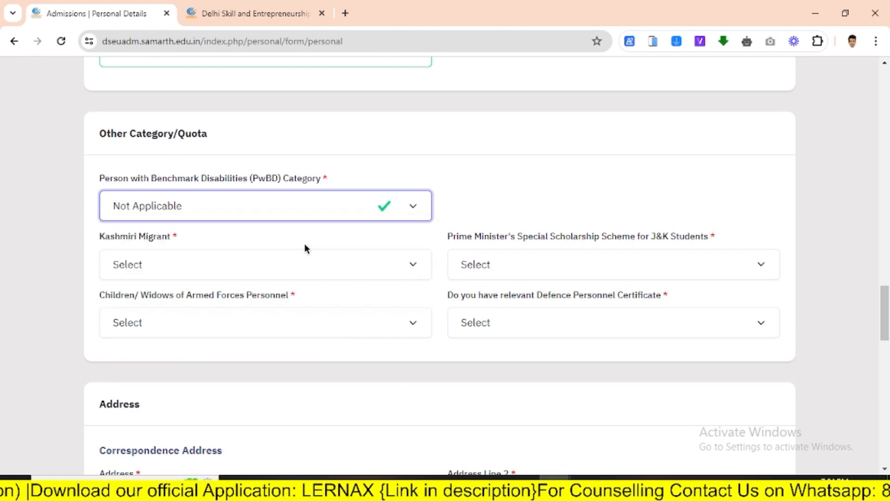
# Mark Kashmiri Migrant as Yes and set the Armed Forces quota to Not Applicable.
pyautogui.click(257, 265)
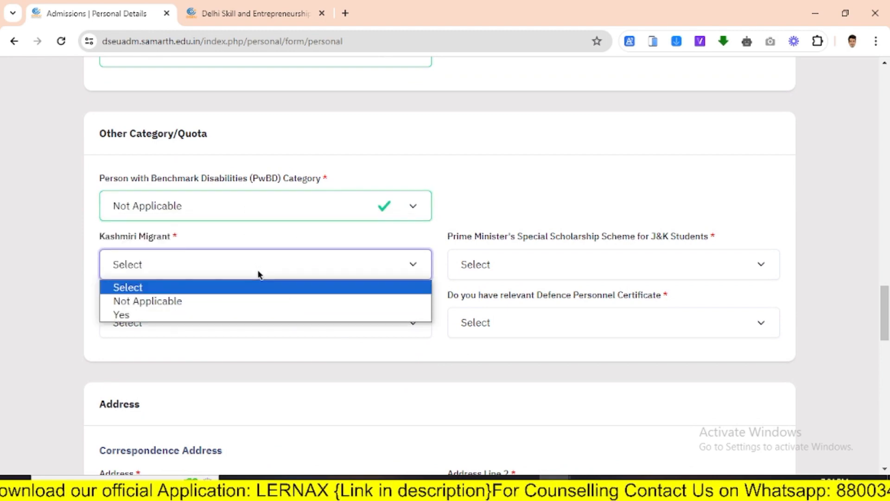
pyautogui.click(264, 313)
pyautogui.click(295, 328)
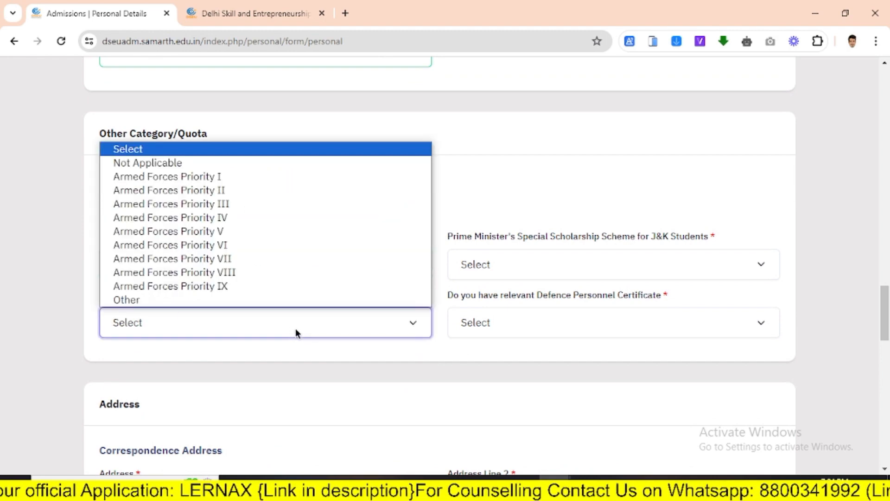
pyautogui.click(290, 300)
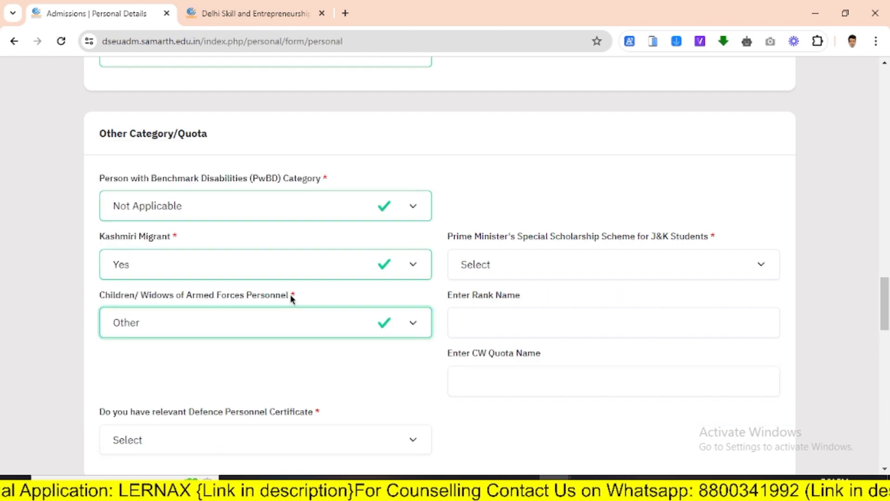
pyautogui.click(310, 327)
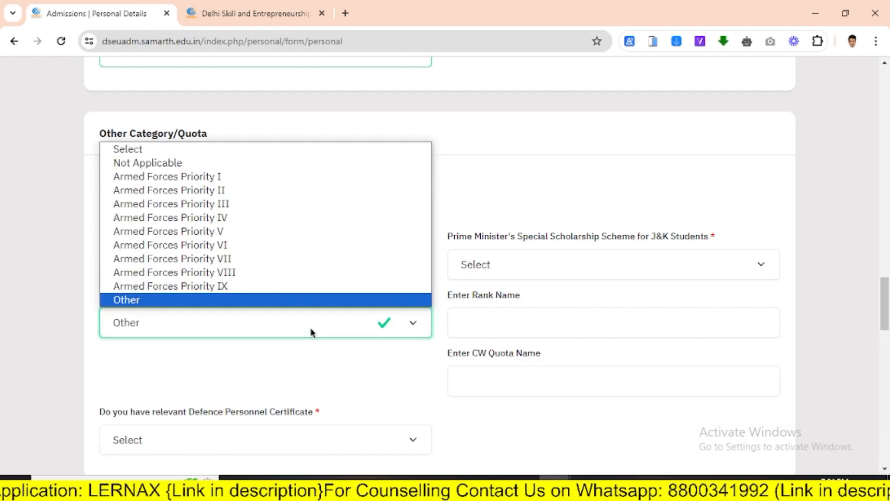
pyautogui.click(263, 156)
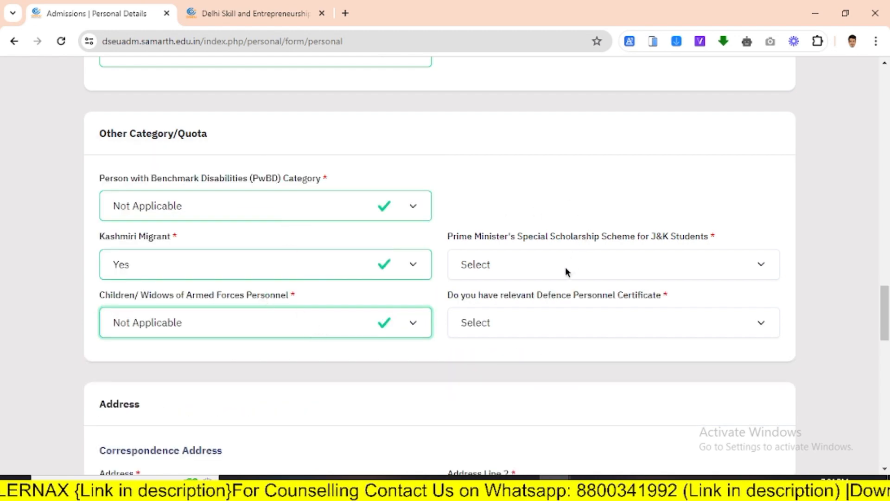
# Set PM Special Scholarship to Not Applicable and answer No for the defence certificate.
pyautogui.click(550, 264)
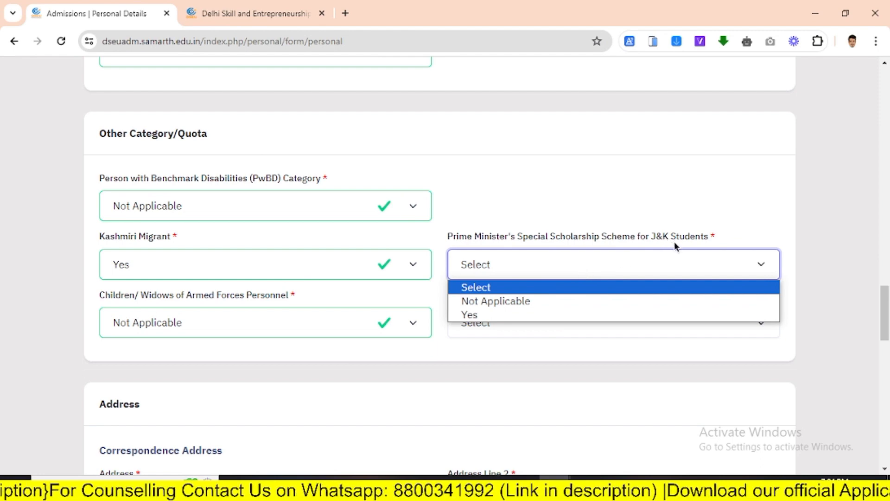
pyautogui.click(598, 300)
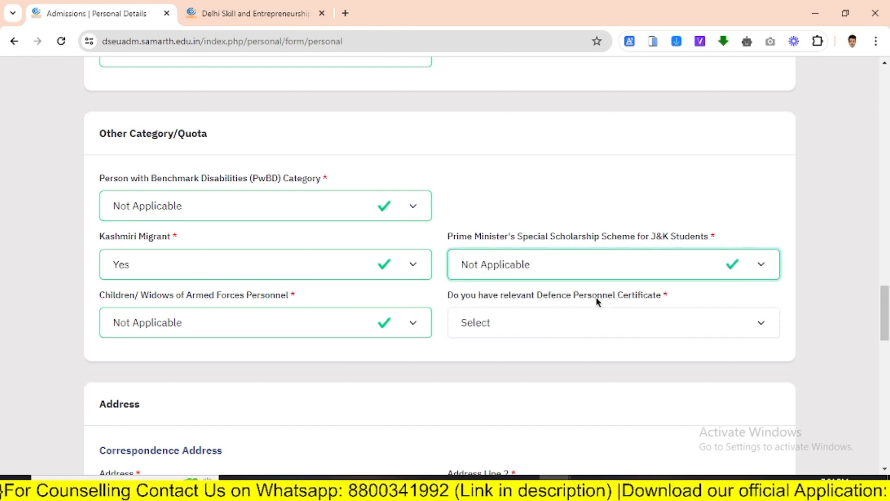
pyautogui.click(607, 323)
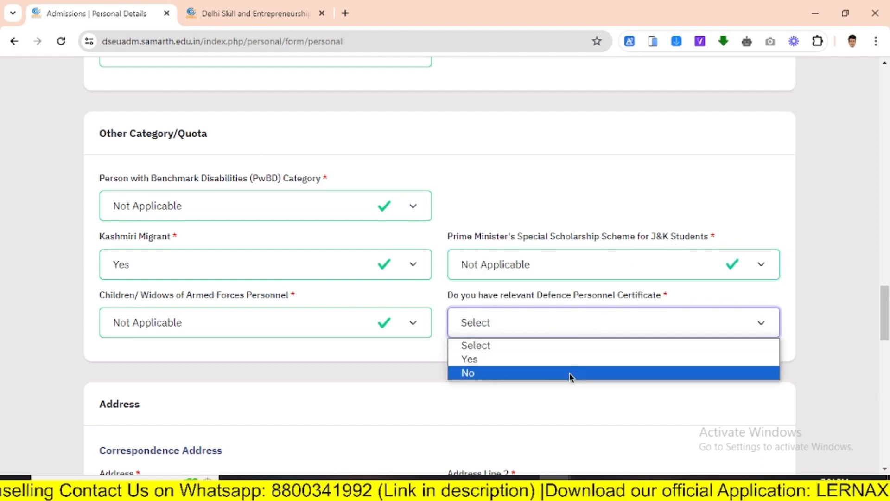
pyautogui.click(570, 371)
# Make the permanent address same as correspondence and submit the personal details form.
pyautogui.scroll(-5, 541, 293)
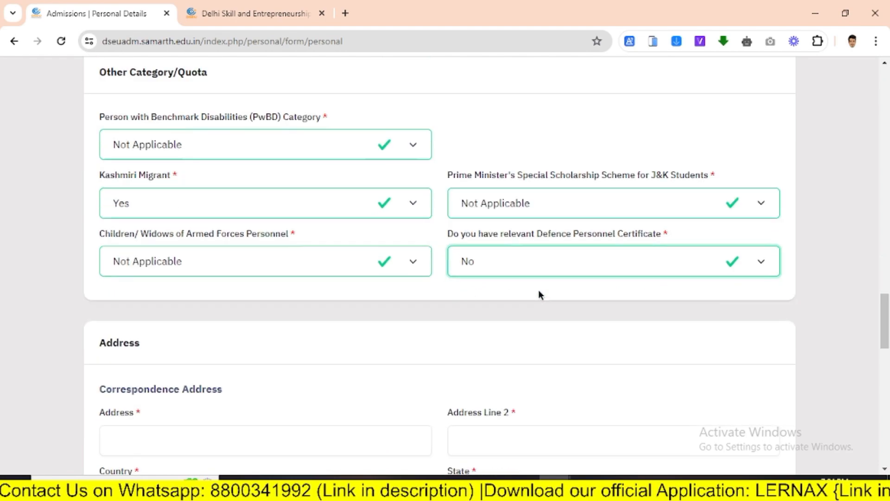
pyautogui.scroll(-4, 359, 304)
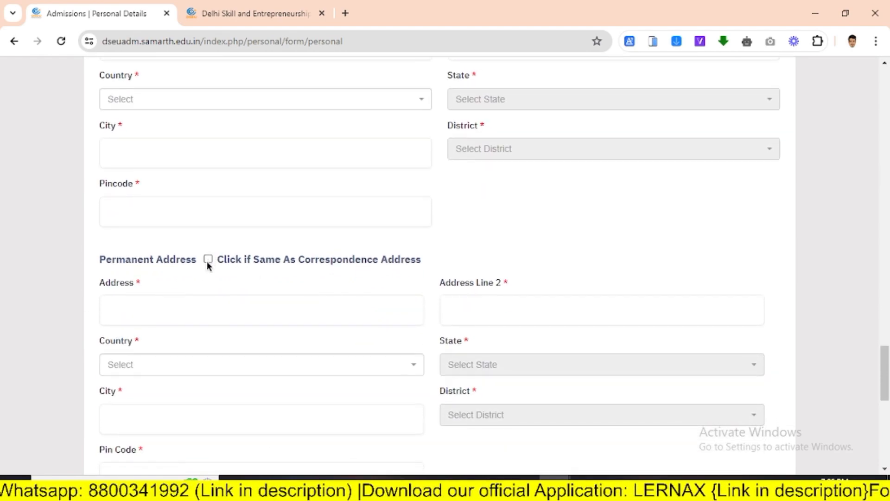
pyautogui.click(207, 259)
pyautogui.scroll(-1, 308, 341)
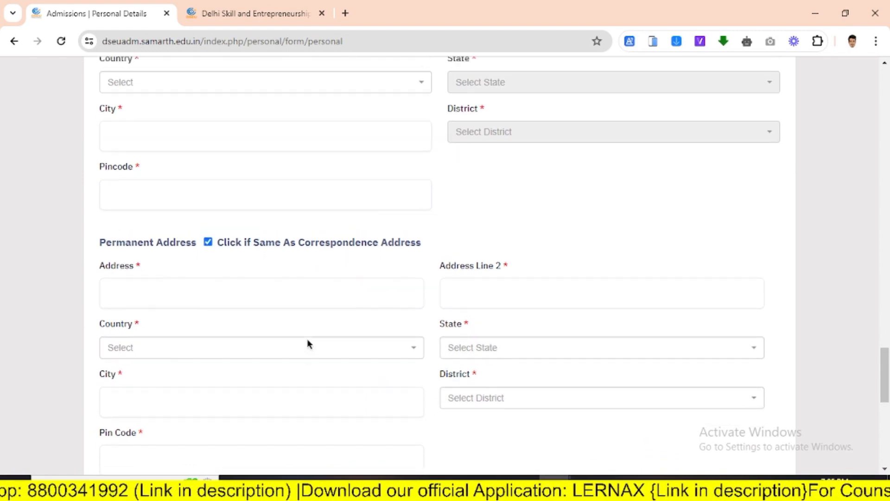
pyautogui.scroll(2, 203, 106)
pyautogui.scroll(-7, 324, 139)
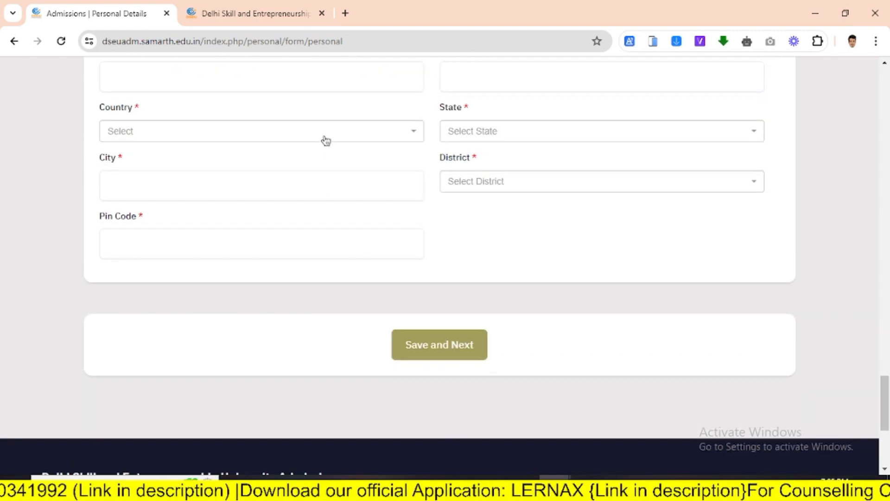
pyautogui.click(433, 346)
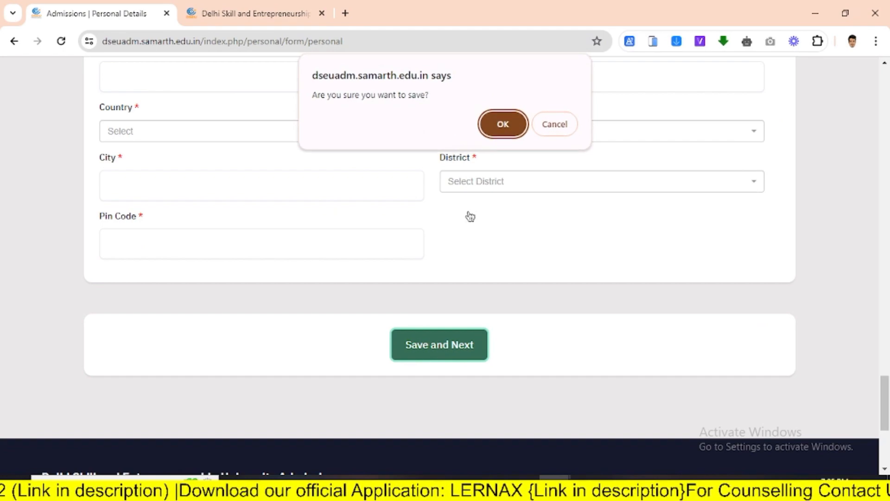
# Confirm the save prompt with OK and review the flagged profile fields.
pyautogui.click(497, 128)
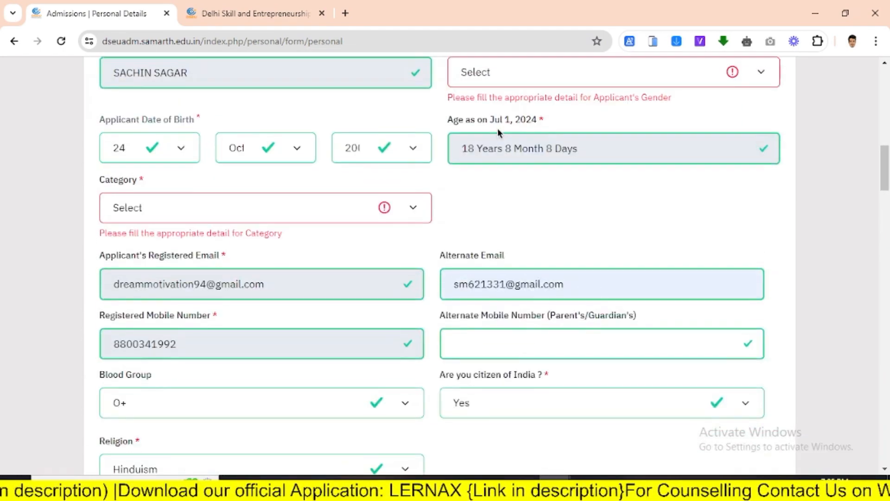
pyautogui.scroll(-18, 380, 299)
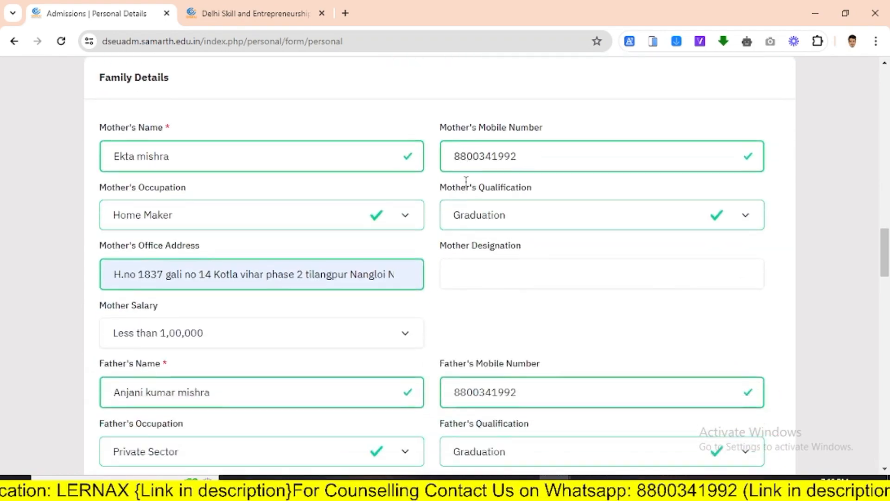
pyautogui.scroll(-3, 445, 264)
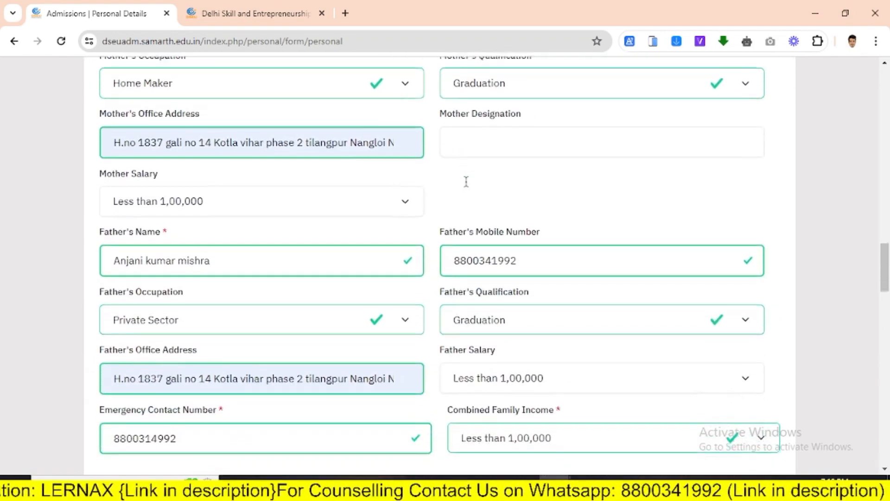
pyautogui.scroll(15, 466, 181)
pyautogui.scroll(6, 466, 181)
pyautogui.scroll(-8, 466, 182)
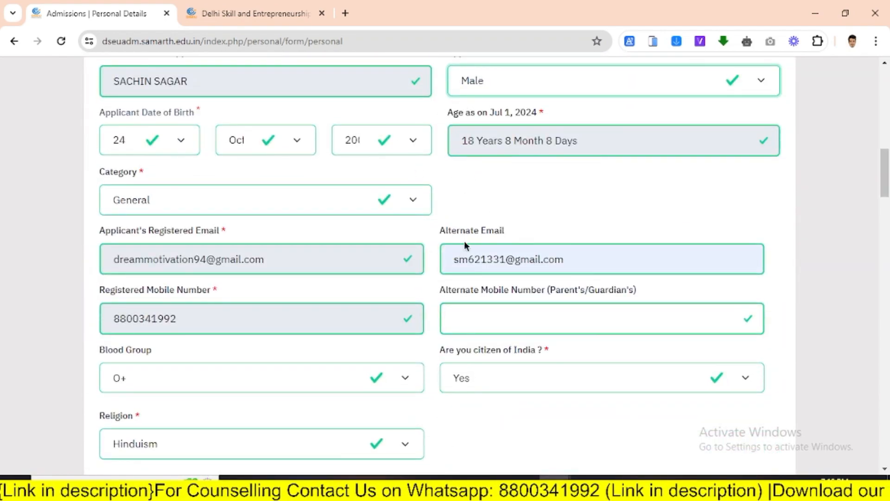
pyautogui.scroll(-3, 447, 343)
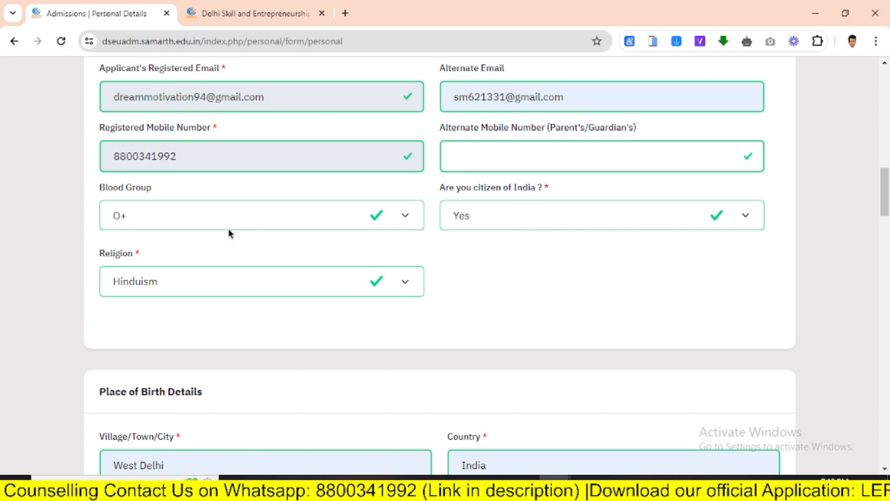
# Set Blood Group to Not Known and go through the rest of the form.
pyautogui.click(188, 220)
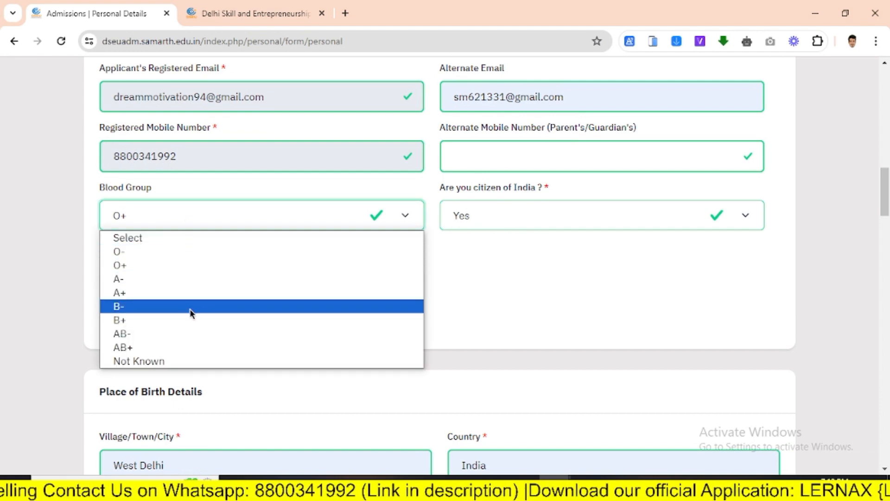
pyautogui.click(198, 362)
pyautogui.scroll(-2, 197, 362)
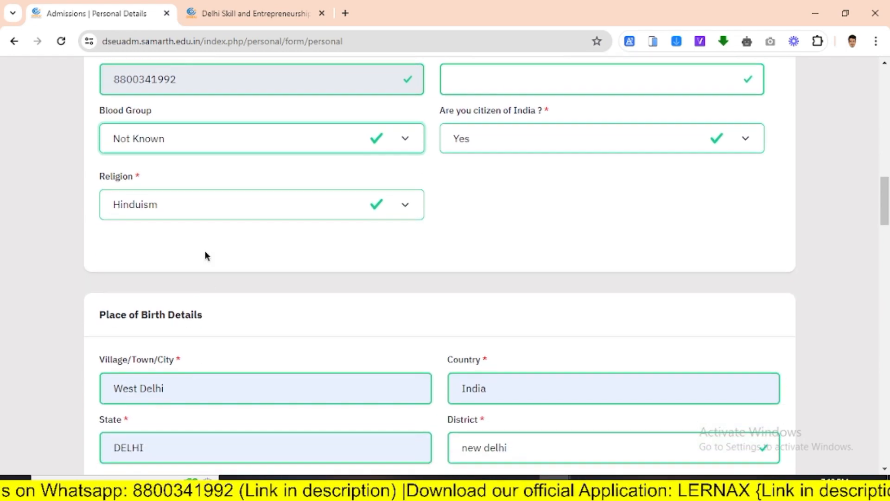
pyautogui.scroll(-5, 190, 210)
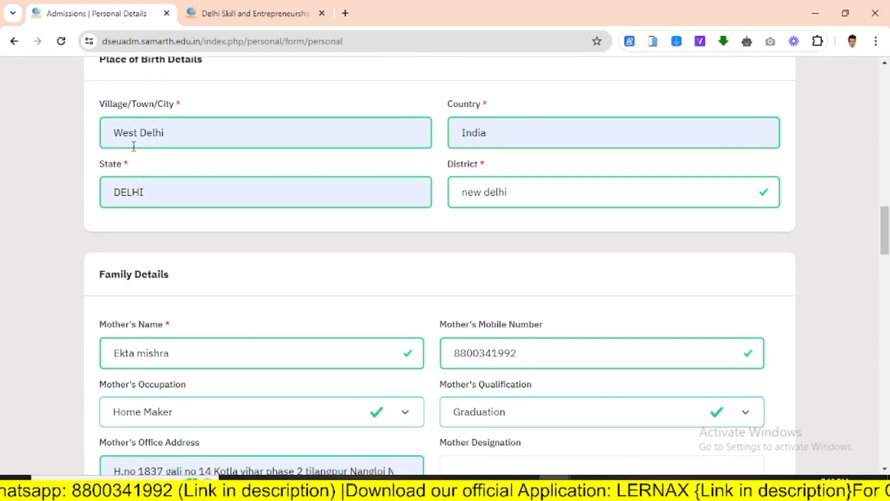
pyautogui.scroll(-3, 453, 164)
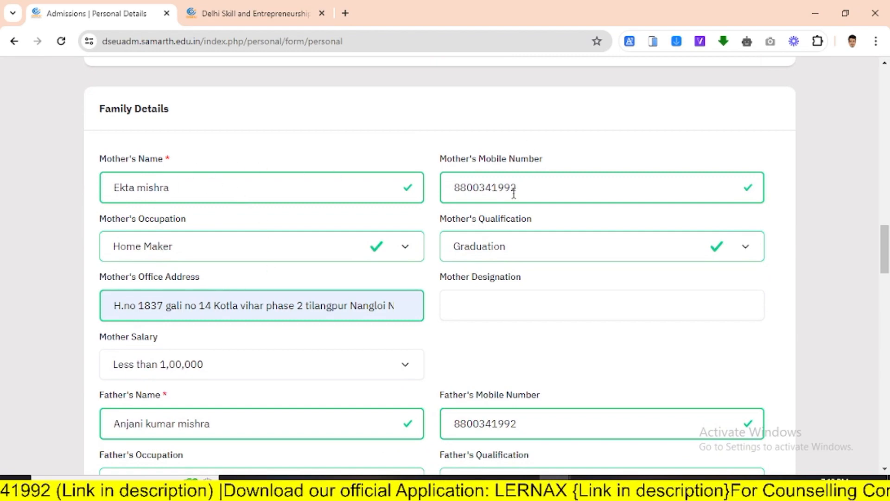
pyautogui.scroll(-2, 469, 333)
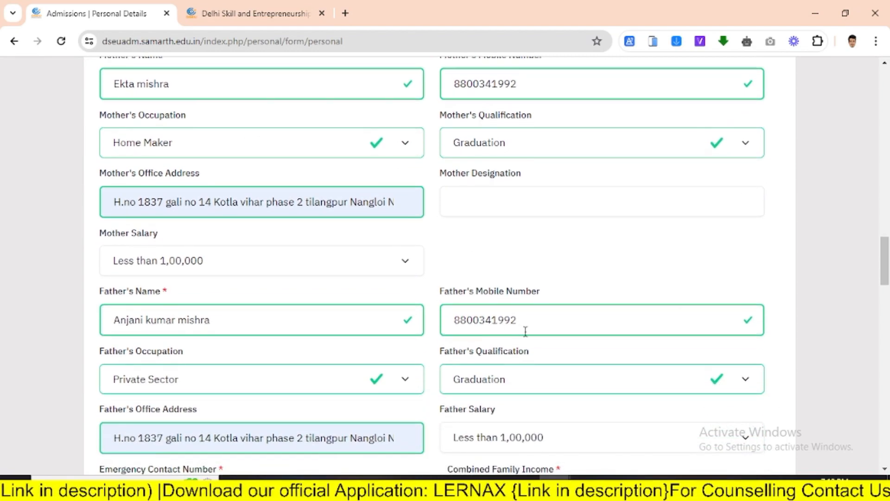
pyautogui.scroll(-6, 470, 276)
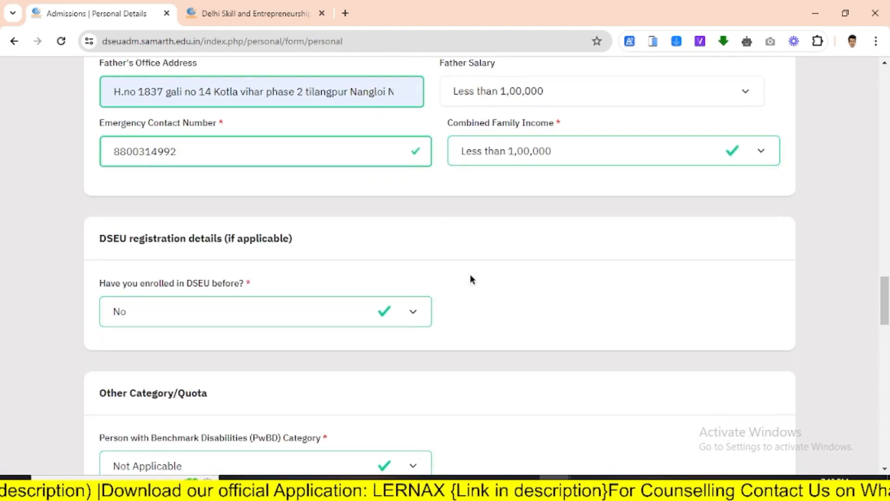
pyautogui.scroll(-14, 471, 279)
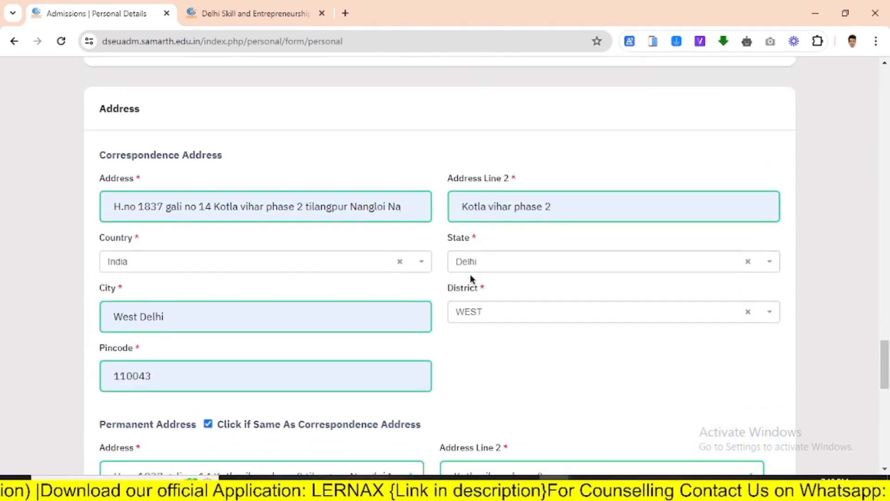
pyautogui.scroll(-6, 470, 277)
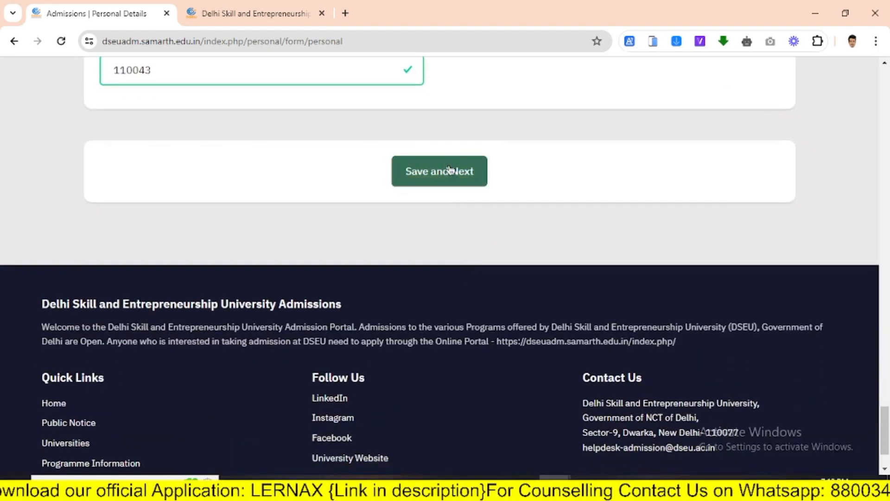
# Save and confirm the profile, review the Profile Details preview, and proceed to Other Details.
pyautogui.click(449, 169)
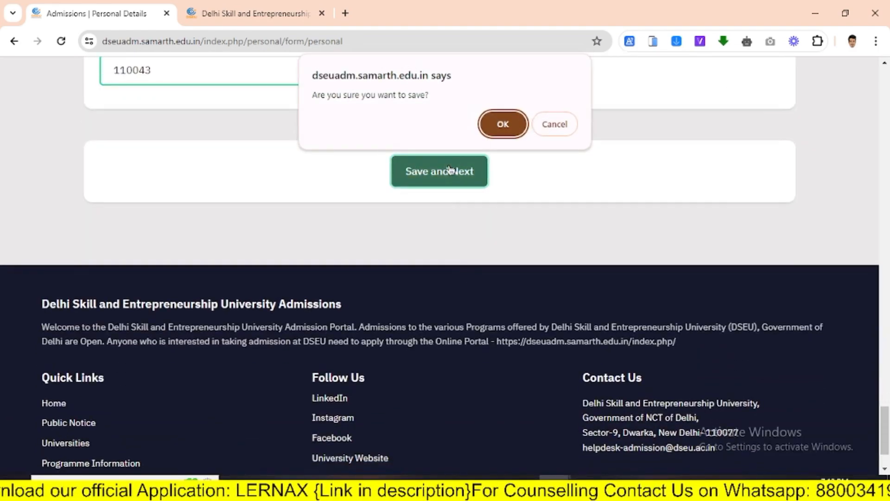
pyautogui.click(508, 123)
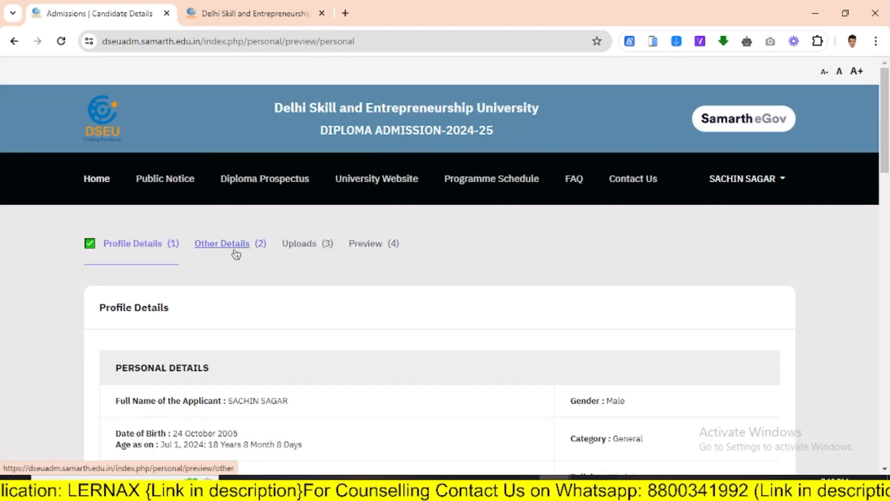
pyautogui.scroll(-15, 397, 338)
pyautogui.scroll(15, 397, 337)
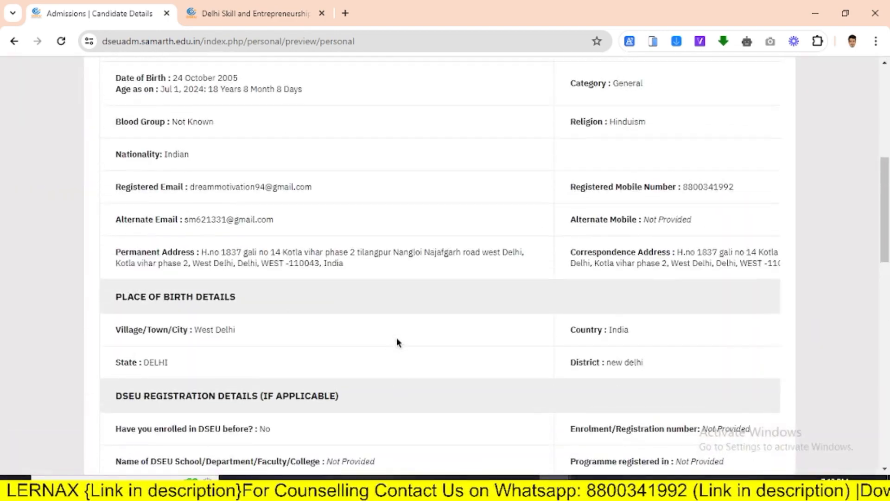
pyautogui.scroll(-6, 397, 338)
pyautogui.scroll(-5, 397, 342)
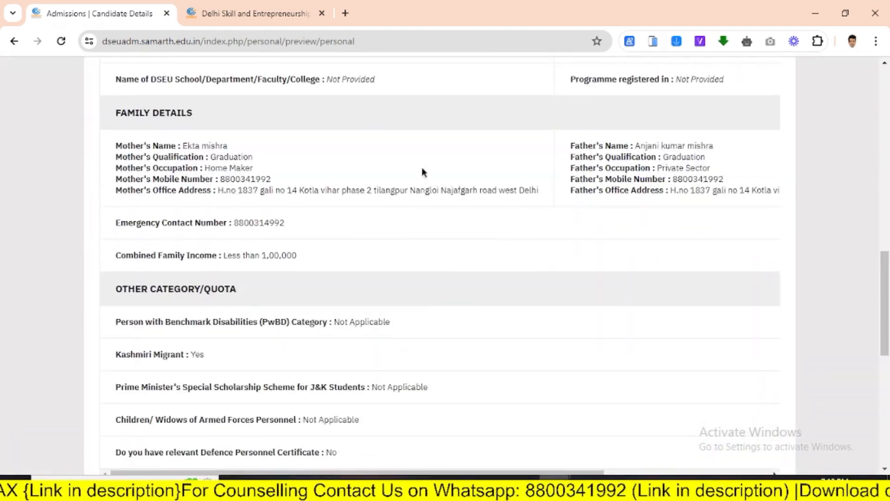
pyautogui.scroll(-5, 266, 303)
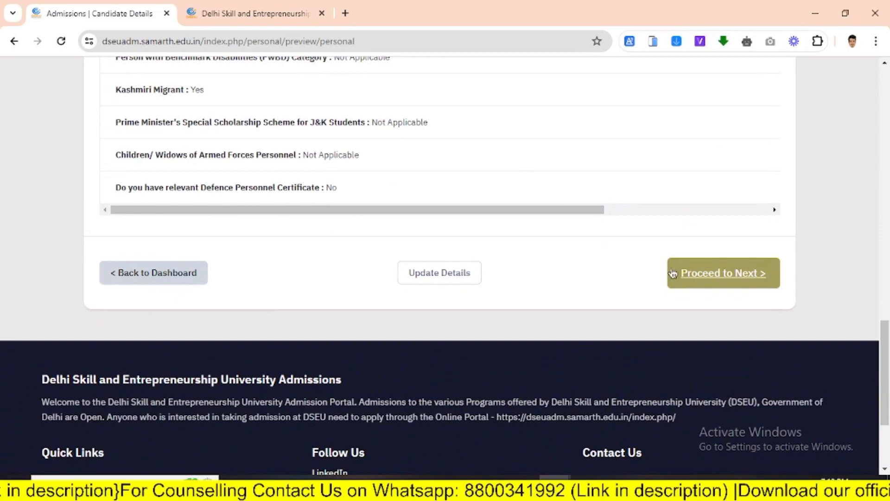
pyautogui.click(693, 277)
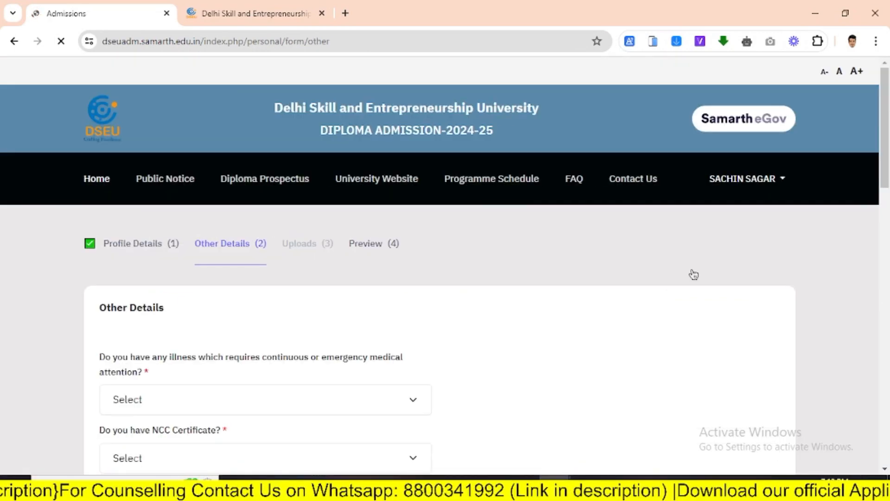
# Answer No to the medical illness question after briefly trying Yes.
pyautogui.scroll(-4, 405, 311)
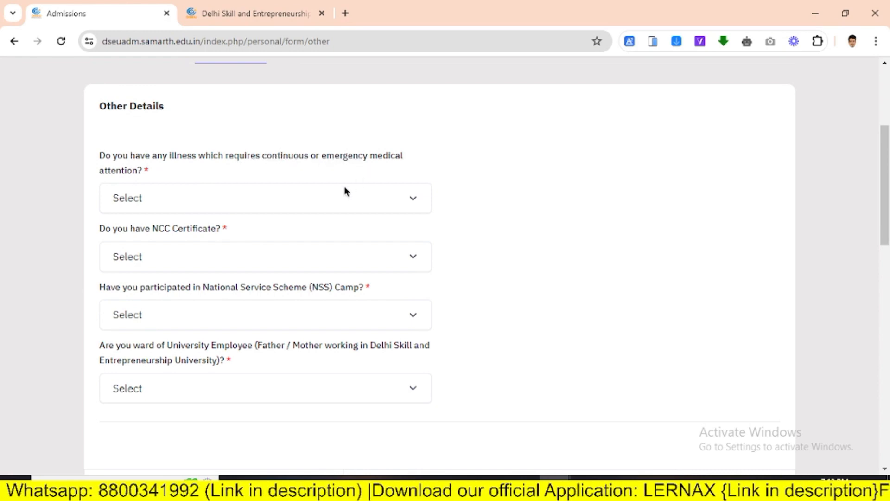
pyautogui.click(319, 206)
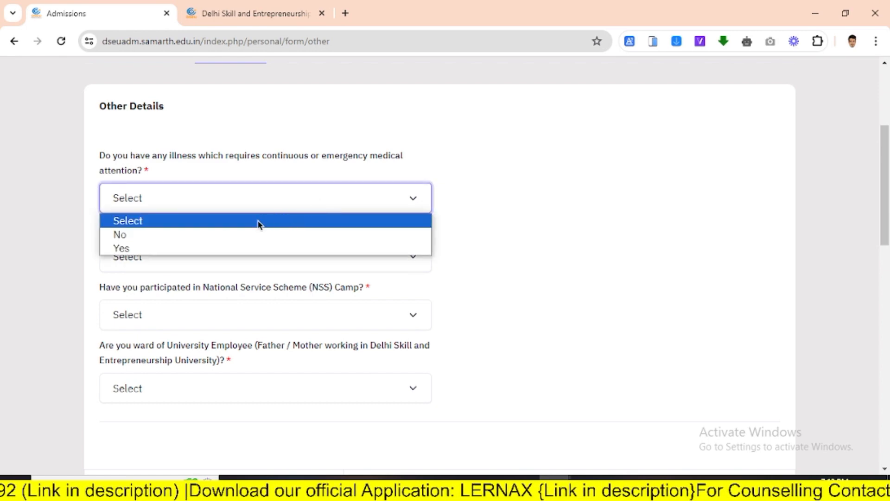
pyautogui.click(218, 234)
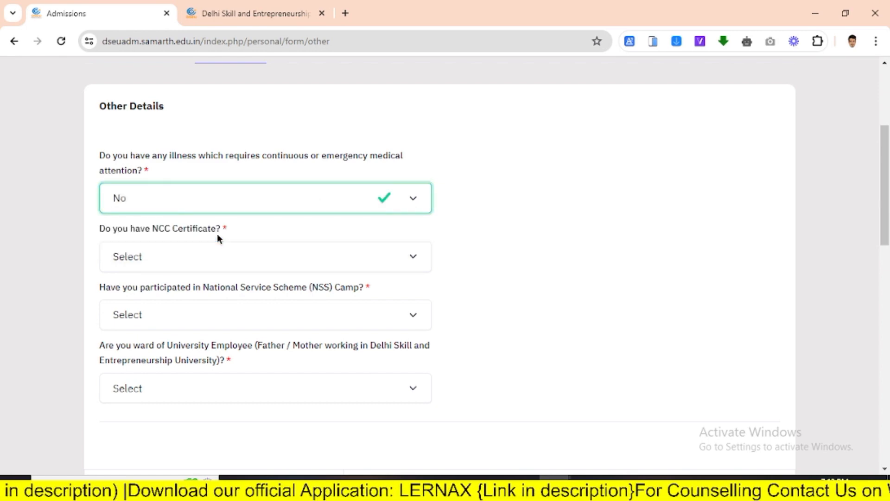
pyautogui.click(216, 195)
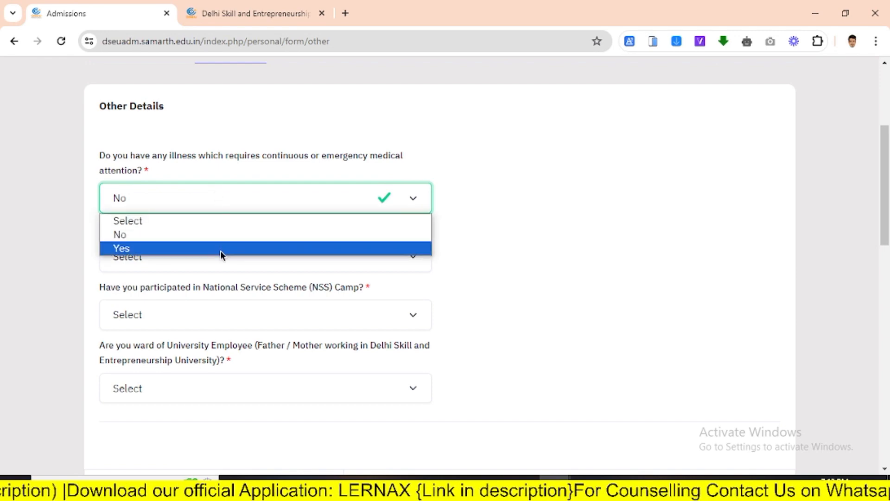
pyautogui.click(220, 252)
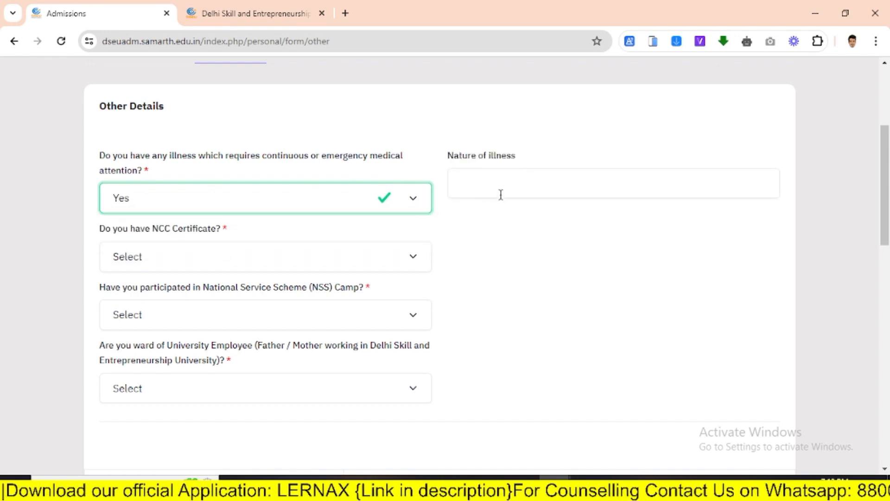
pyautogui.click(398, 199)
pyautogui.click(254, 235)
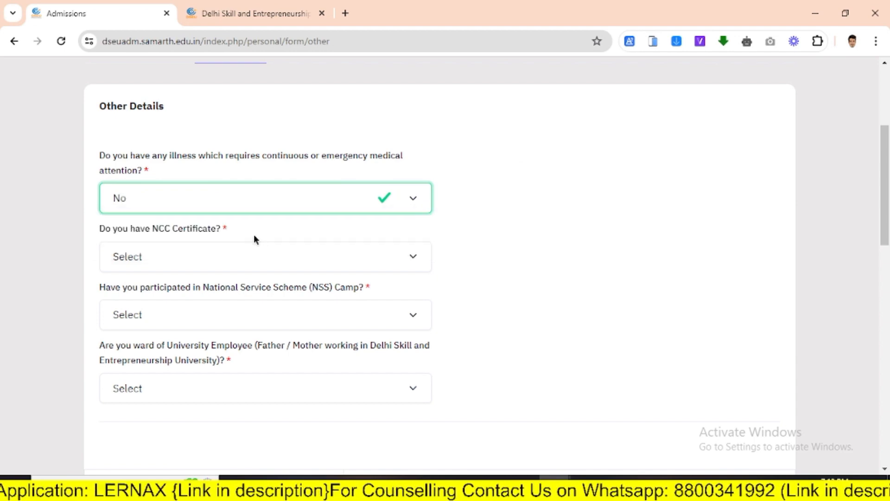
# Answer No to the NCC Certificate question after briefly trying Yes.
pyautogui.click(253, 264)
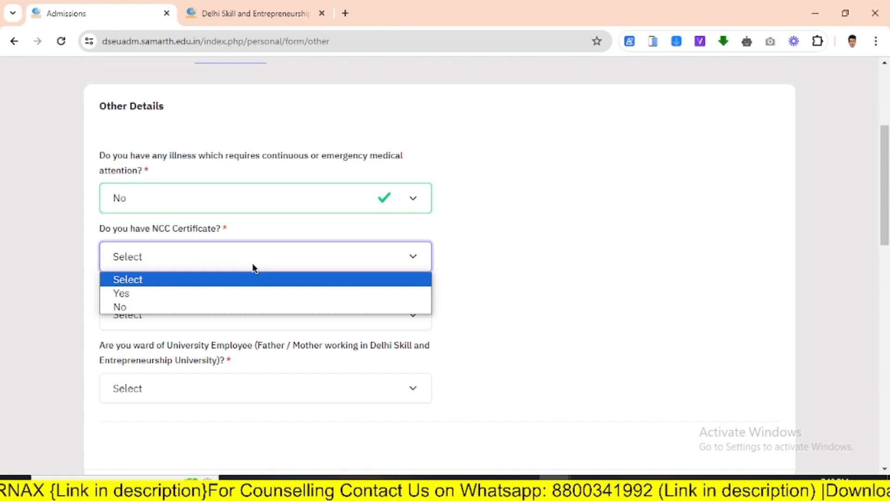
pyautogui.click(229, 308)
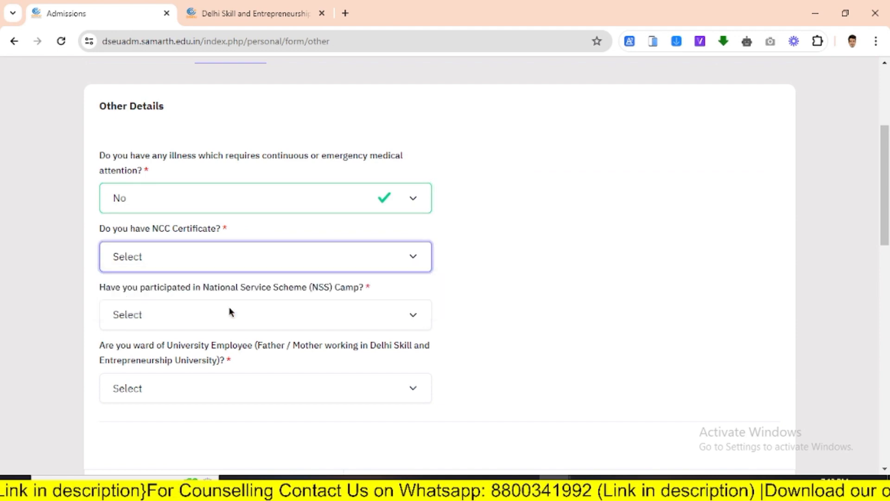
pyautogui.click(218, 266)
pyautogui.click(218, 293)
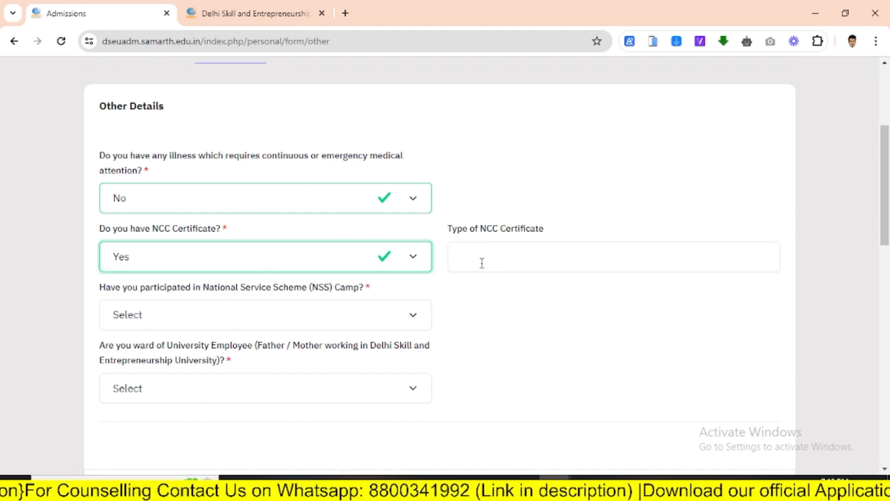
pyautogui.click(359, 257)
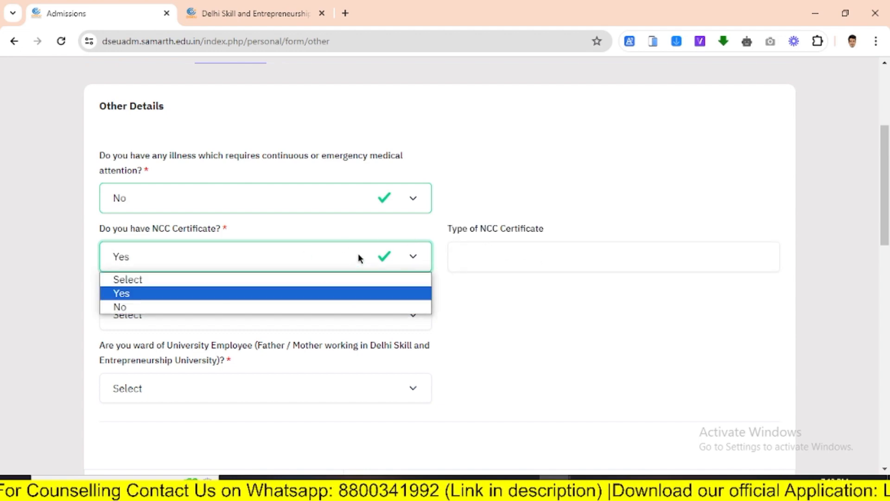
pyautogui.click(299, 307)
# Answer No for NSS Camp and No for the University Employee ward question.
pyautogui.scroll(-2, 194, 311)
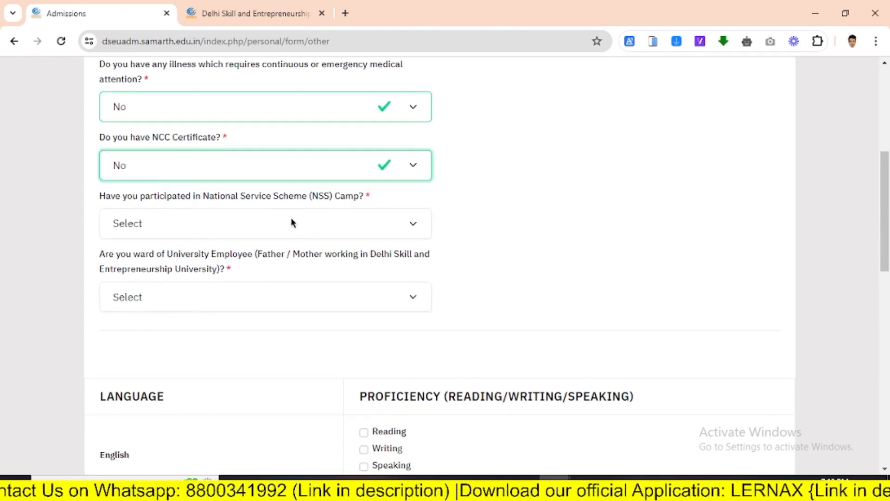
pyautogui.click(354, 223)
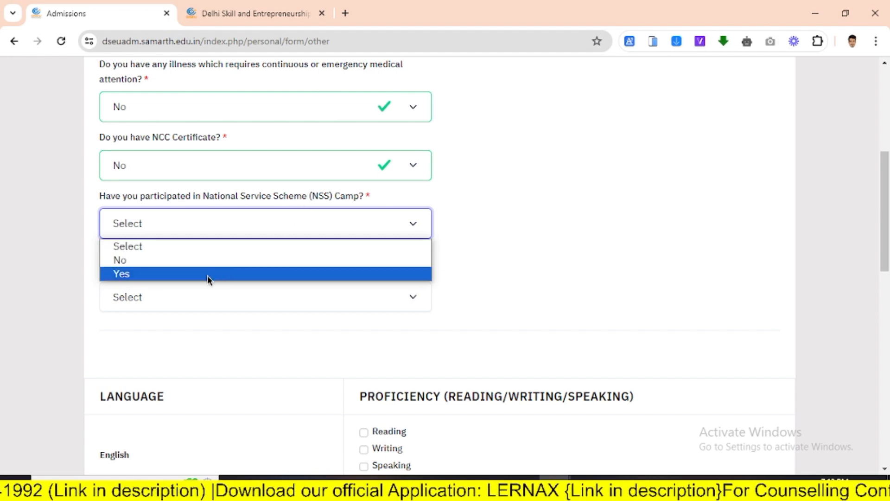
pyautogui.click(207, 263)
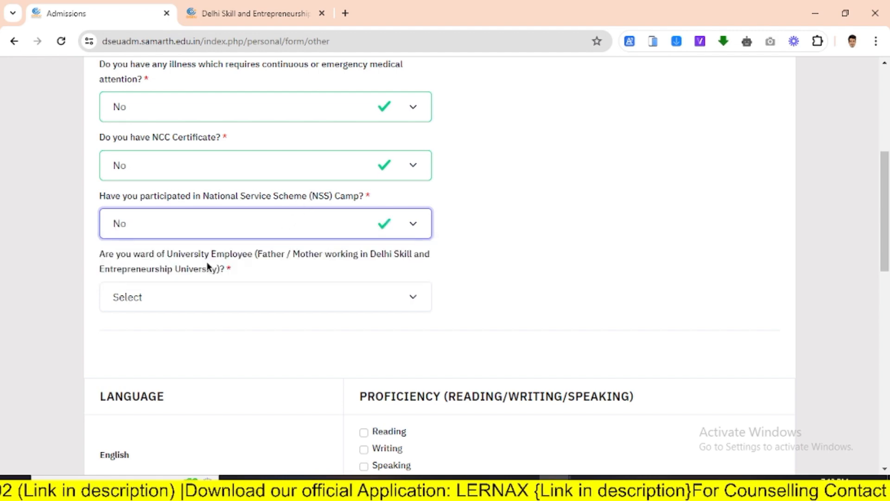
pyautogui.click(215, 300)
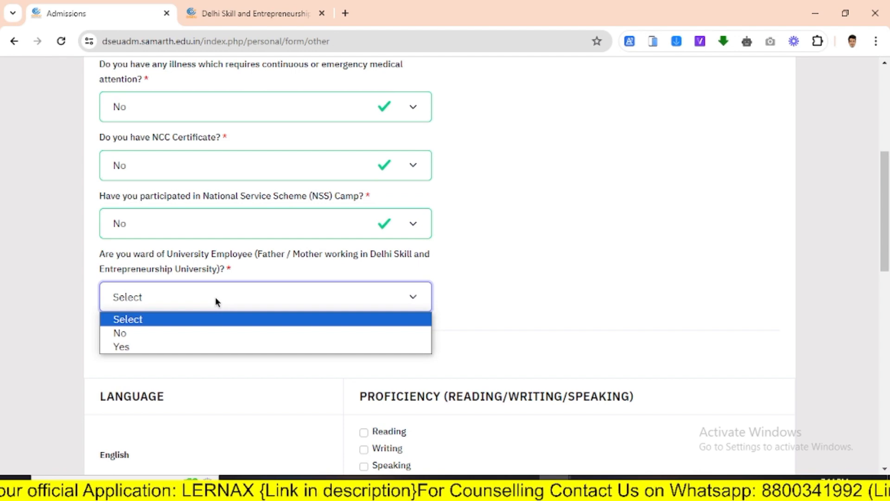
pyautogui.click(216, 334)
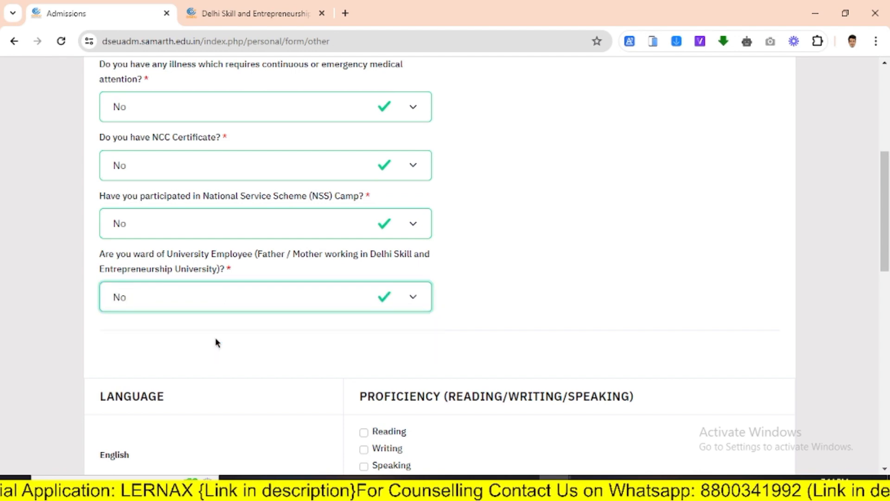
pyautogui.click(227, 288)
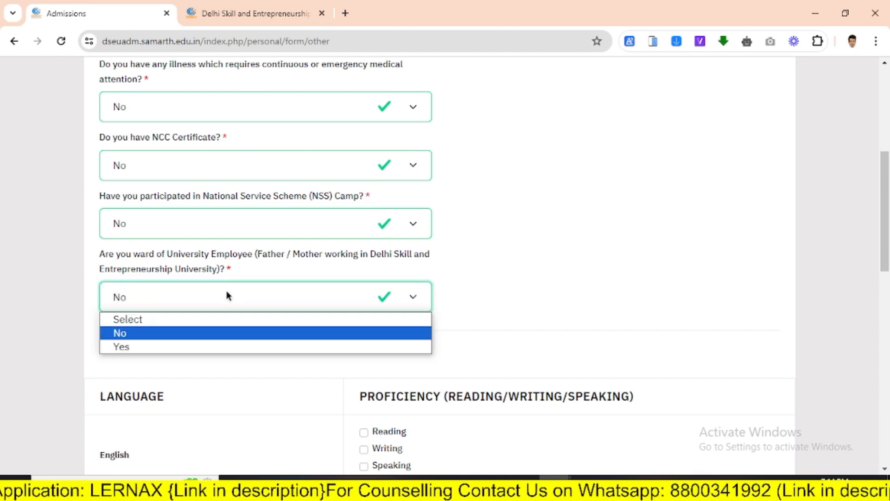
pyautogui.click(229, 345)
pyautogui.scroll(-2, 520, 371)
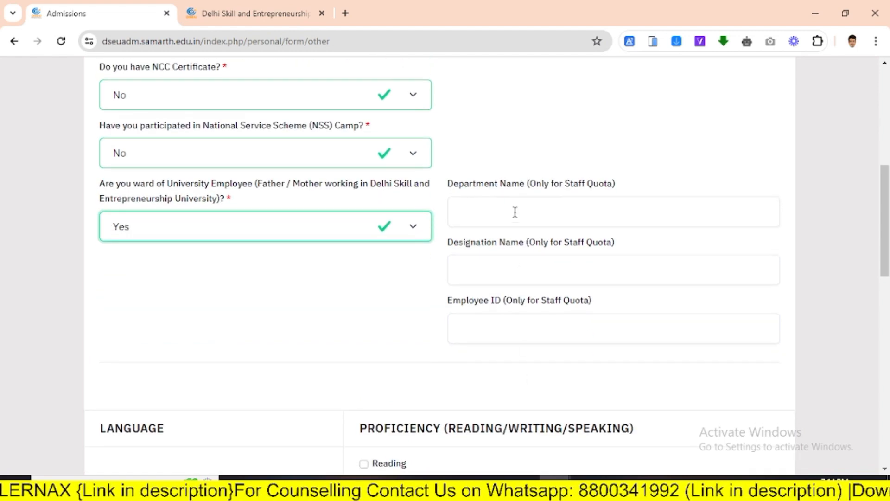
pyautogui.click(346, 231)
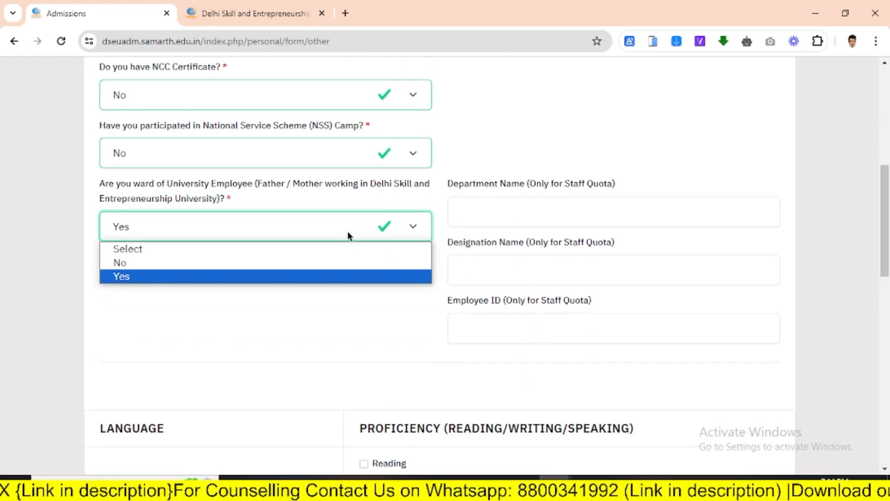
pyautogui.click(237, 262)
pyautogui.scroll(-3, 279, 301)
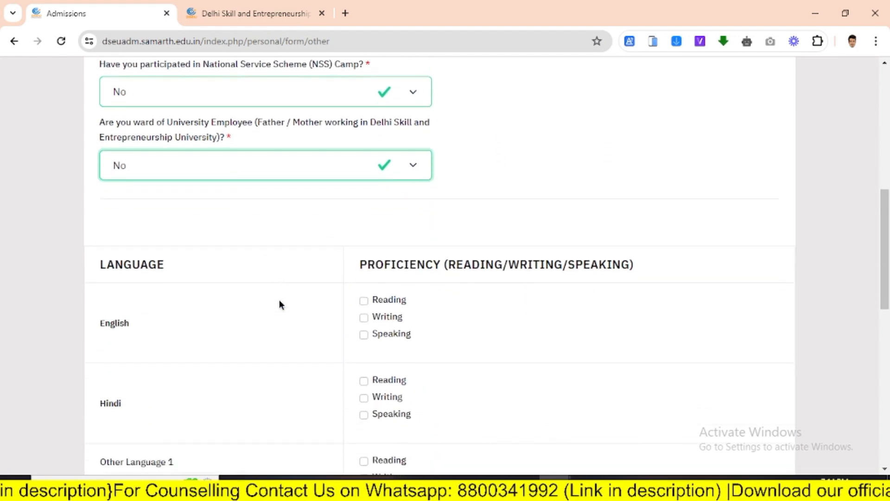
# Tick English reading, writing and speaking proficiency.
pyautogui.scroll(-2, 279, 304)
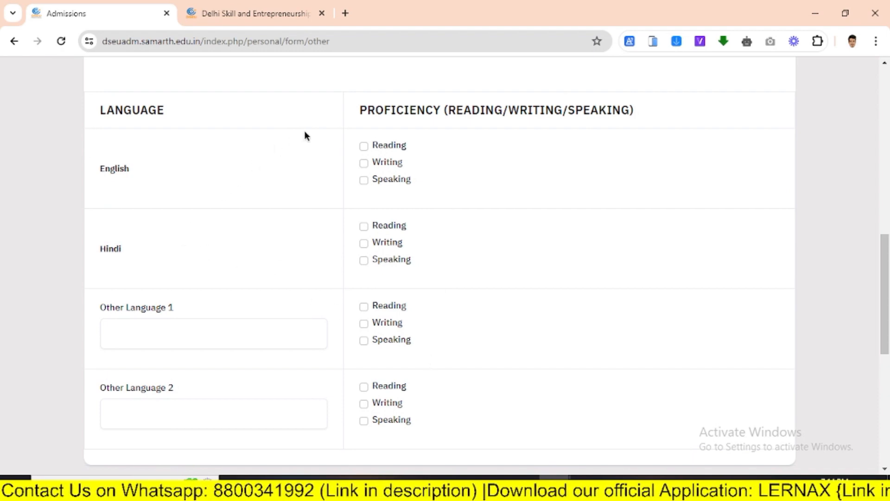
pyautogui.click(362, 147)
pyautogui.click(361, 164)
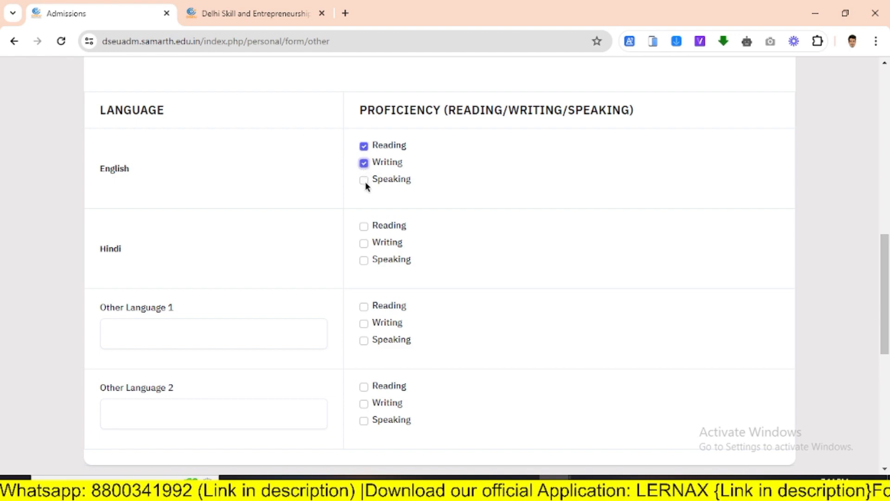
pyautogui.click(364, 180)
# Tick Hindi reading, writing and speaking proficiency, then save the Other Details.
pyautogui.scroll(-1, 307, 290)
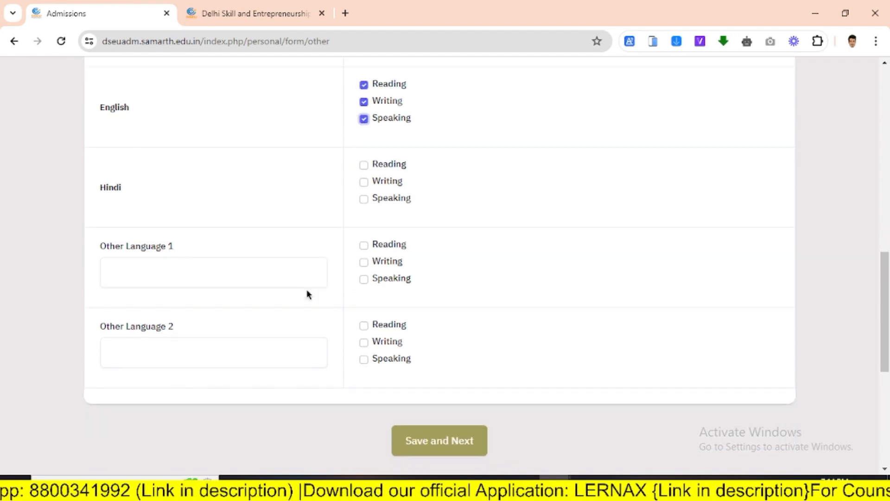
pyautogui.click(363, 165)
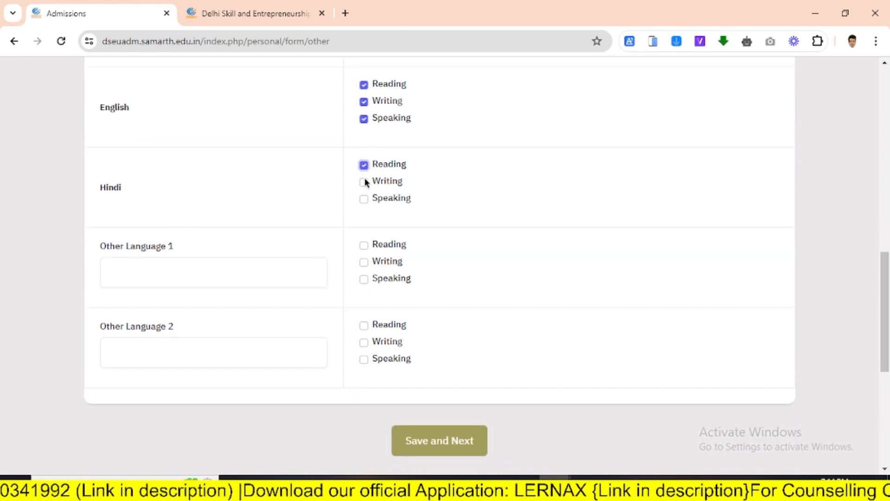
pyautogui.click(364, 181)
pyautogui.click(366, 199)
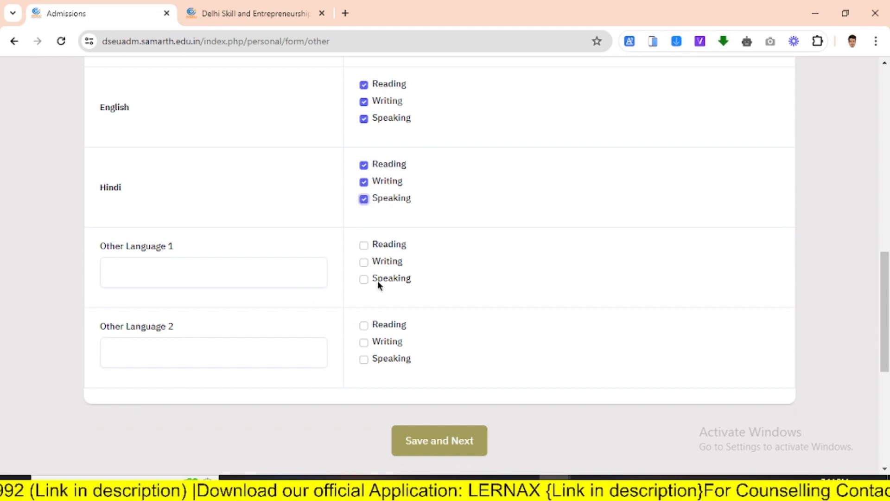
pyautogui.click(170, 275)
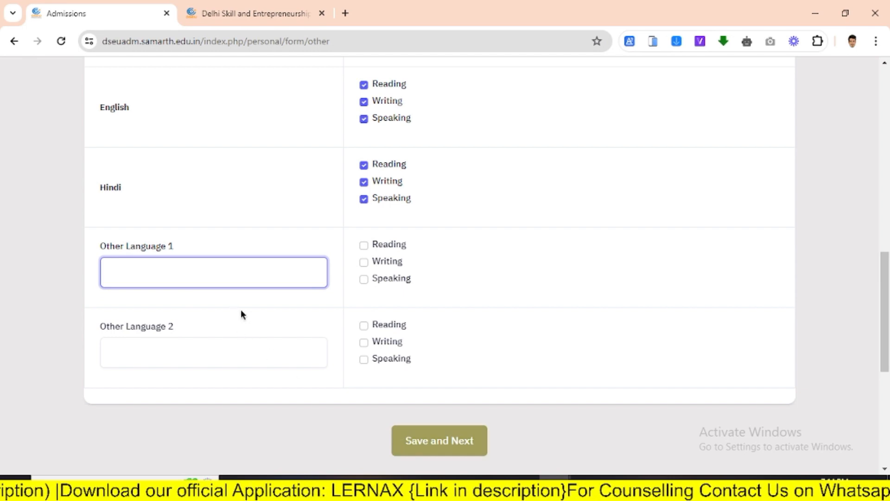
pyautogui.click(451, 440)
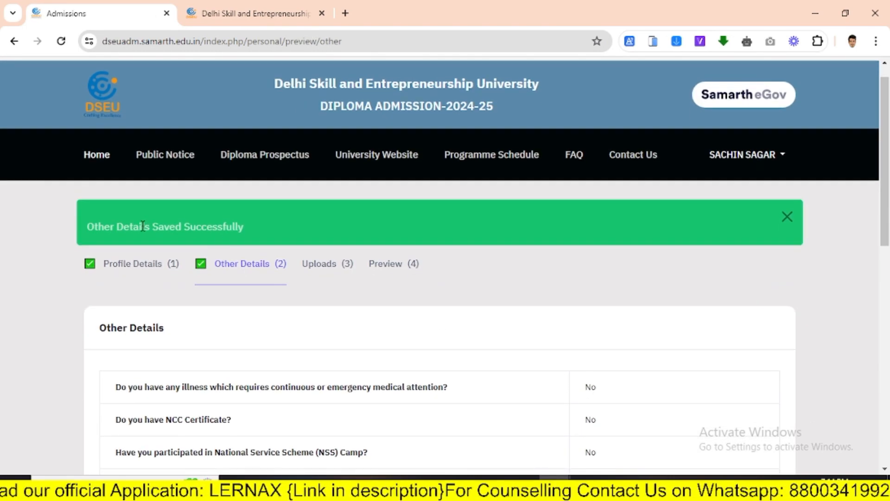
# Proceed from the saved Other Details to Uploads and review the photo and signature format requirements.
pyautogui.moveTo(103, 227); pyautogui.dragTo(243, 227)
pyautogui.scroll(-6, 347, 306)
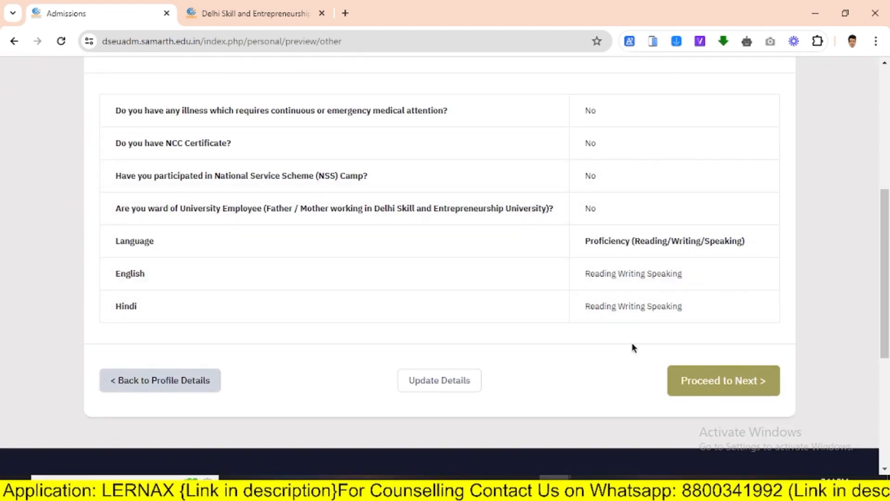
pyautogui.click(708, 388)
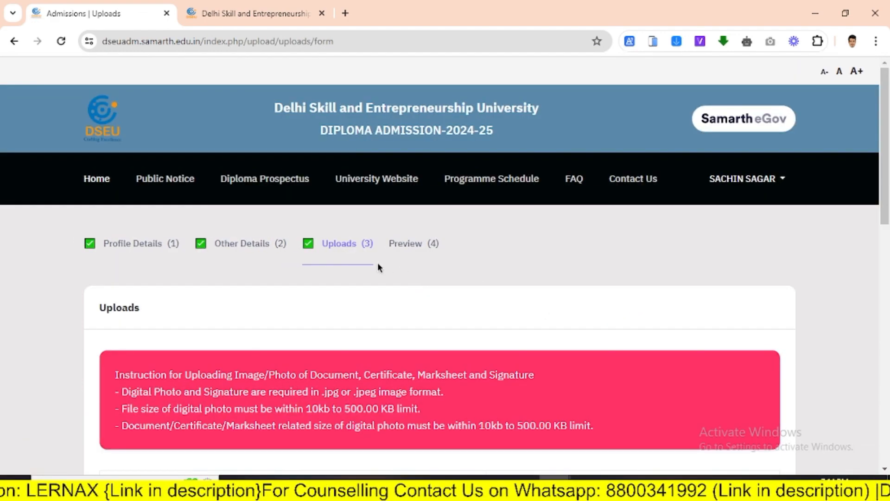
pyautogui.scroll(-2, 406, 283)
pyautogui.scroll(-5, 406, 281)
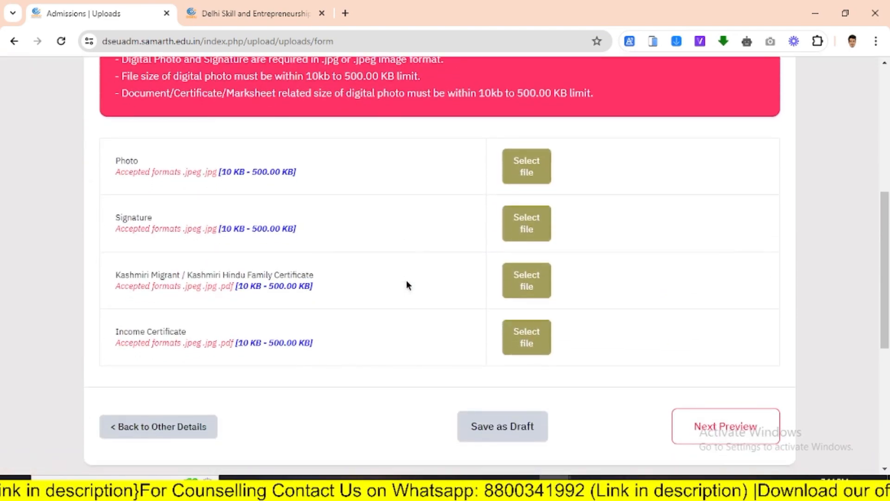
pyautogui.scroll(1, 406, 280)
pyautogui.scroll(1, 406, 280)
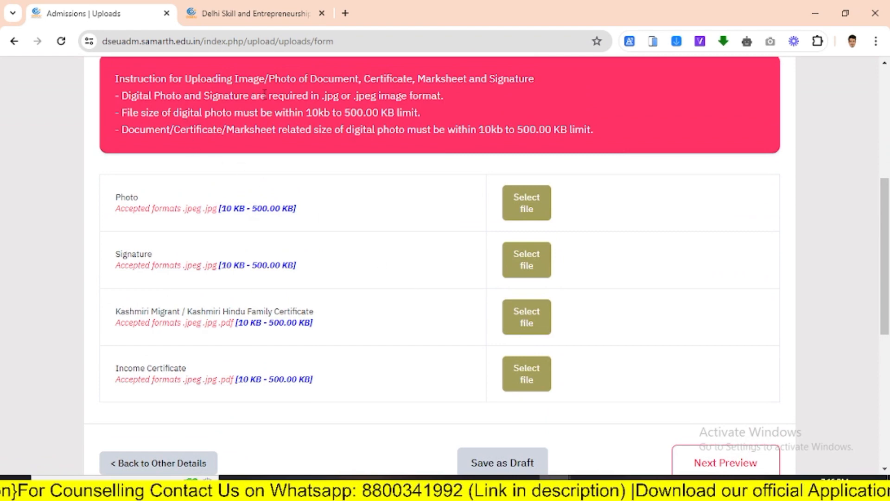
pyautogui.moveTo(160, 95); pyautogui.dragTo(447, 101)
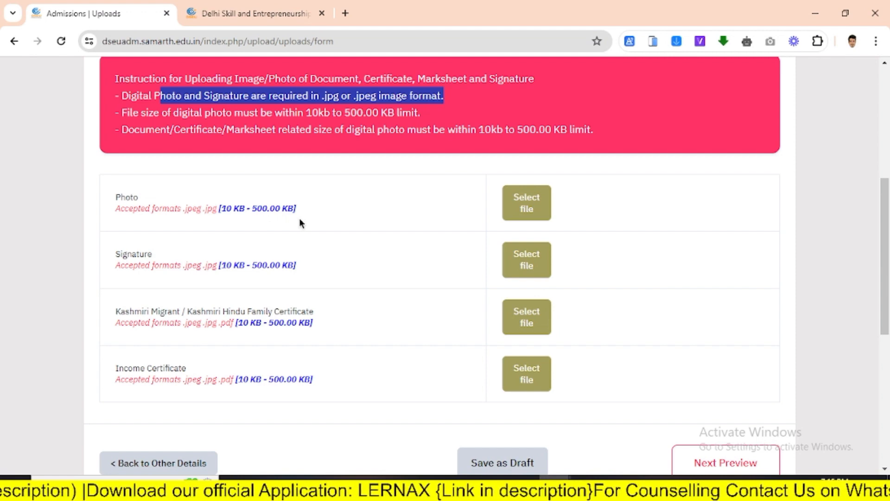
# Load tinyjpg.com in a new browser tab, then return to the Admissions Uploads tab.
pyautogui.click(346, 13)
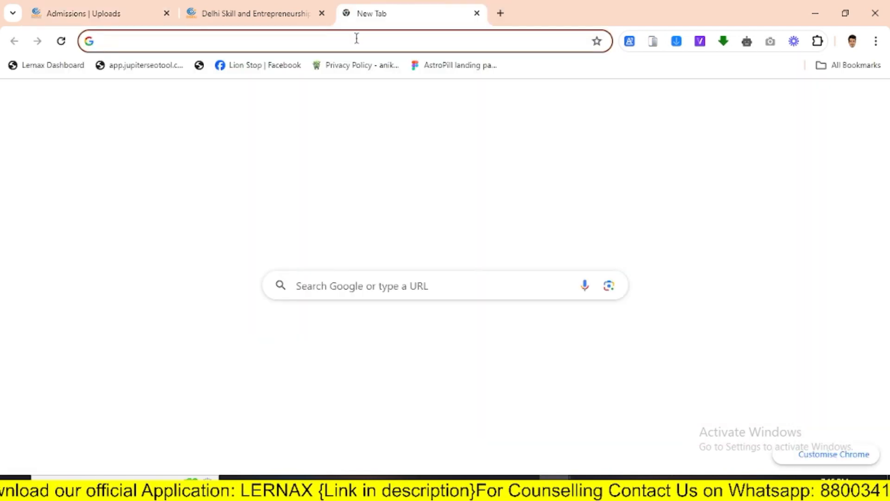
pyautogui.click(356, 38)
pyautogui.write('tin')
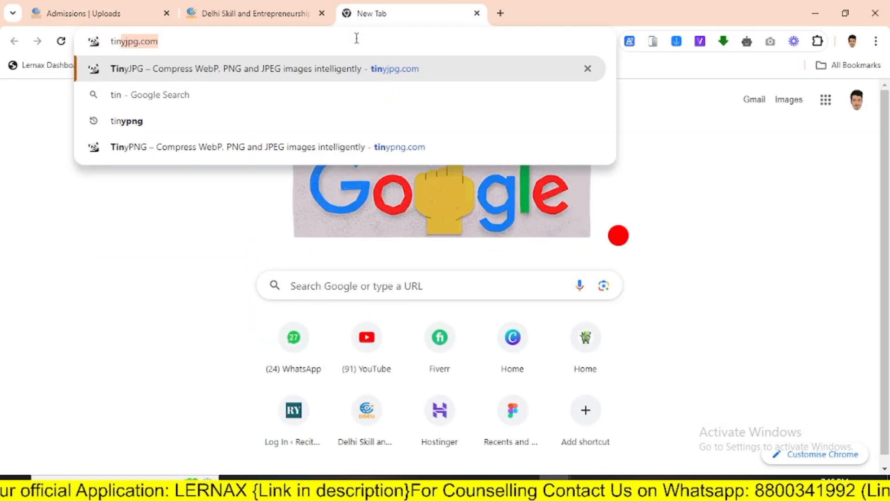
pyautogui.press('Return')
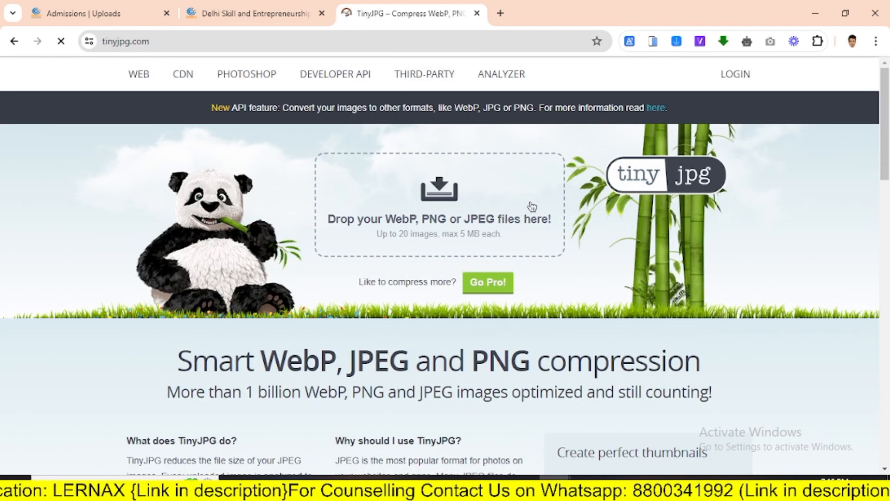
pyautogui.click(119, 7)
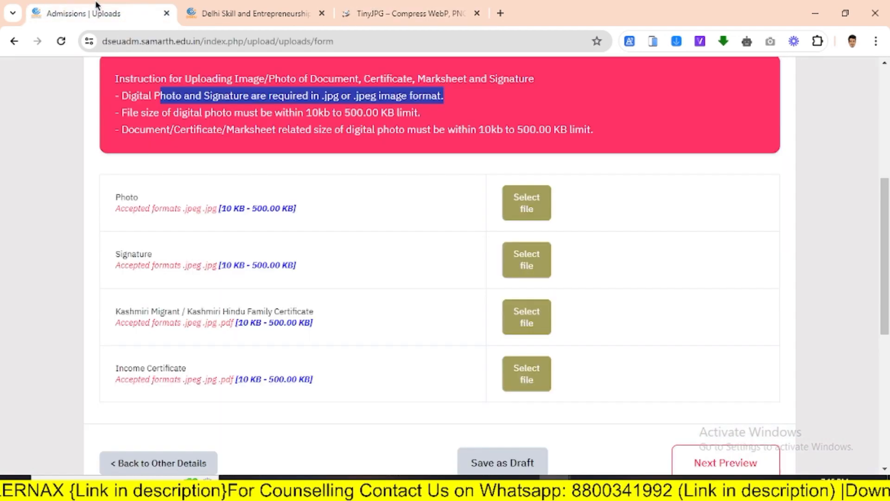
# Choose the photo file from the sunny folder and upload it to the Photo slot.
pyautogui.moveTo(225, 208); pyautogui.dragTo(300, 214)
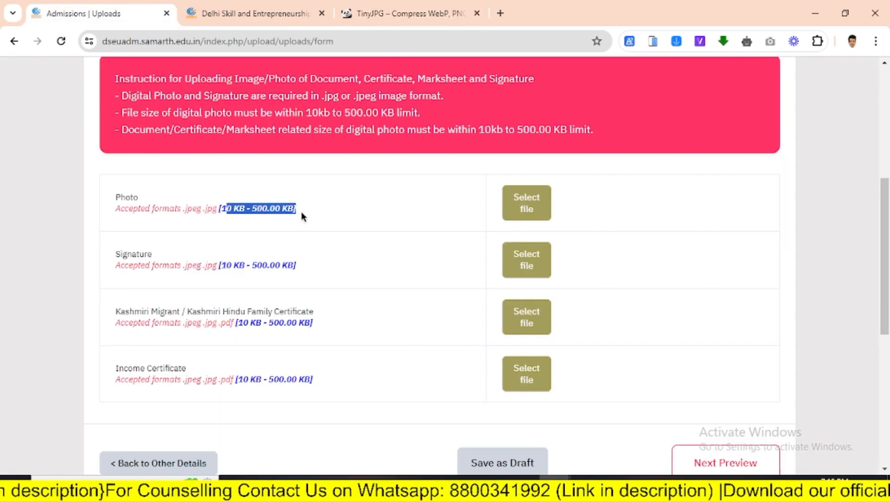
pyautogui.moveTo(111, 252); pyautogui.dragTo(179, 264)
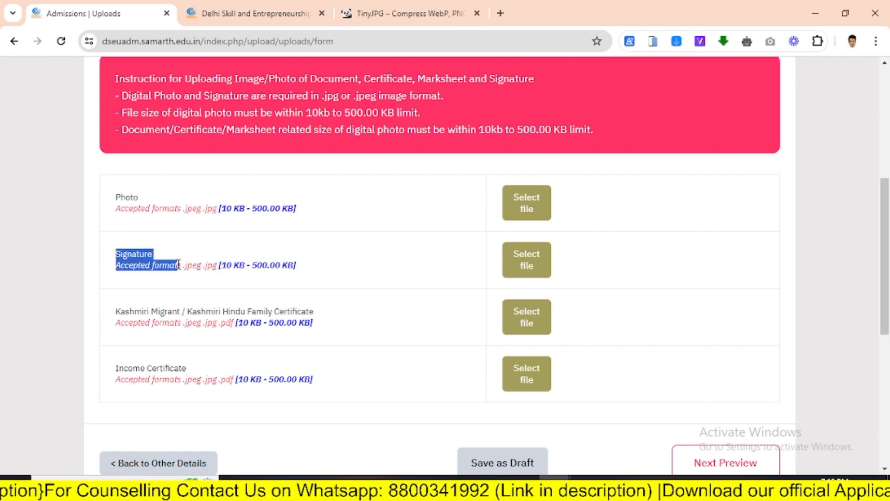
pyautogui.click(526, 260)
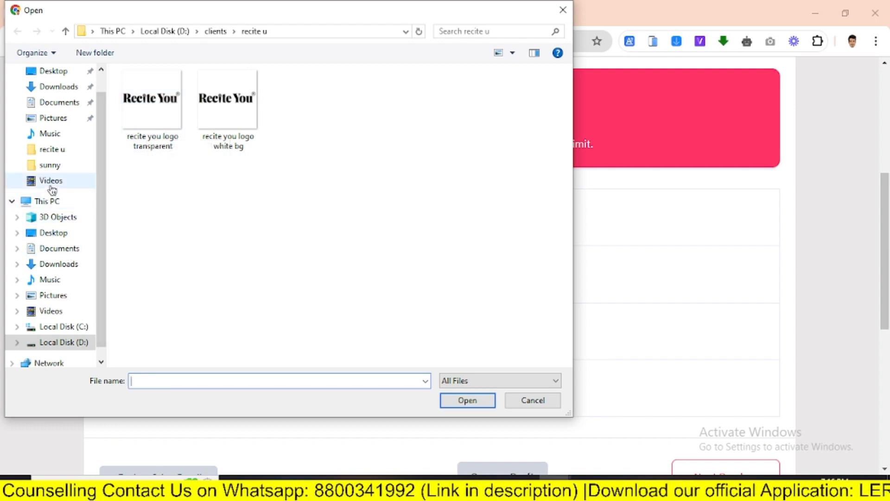
pyautogui.click(58, 269)
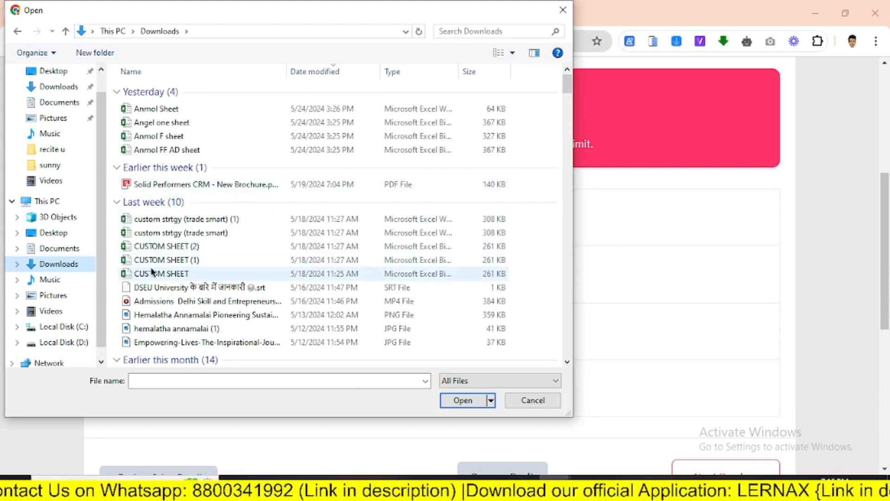
pyautogui.click(54, 149)
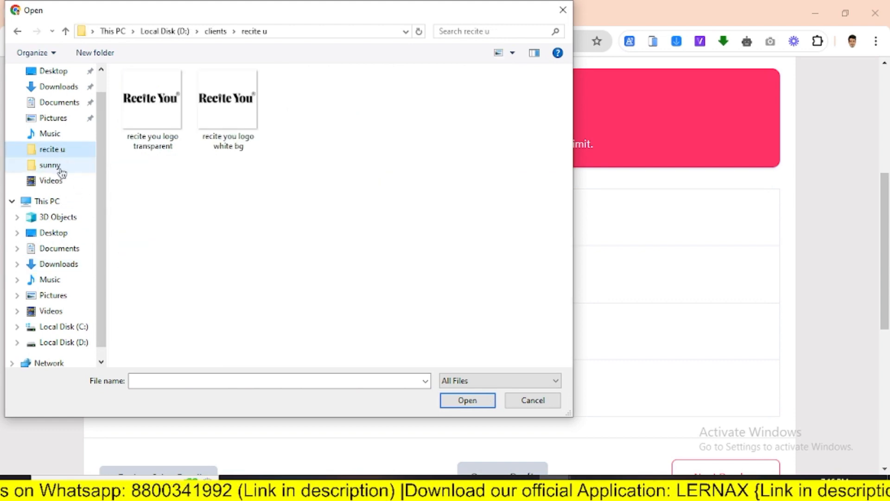
pyautogui.click(62, 166)
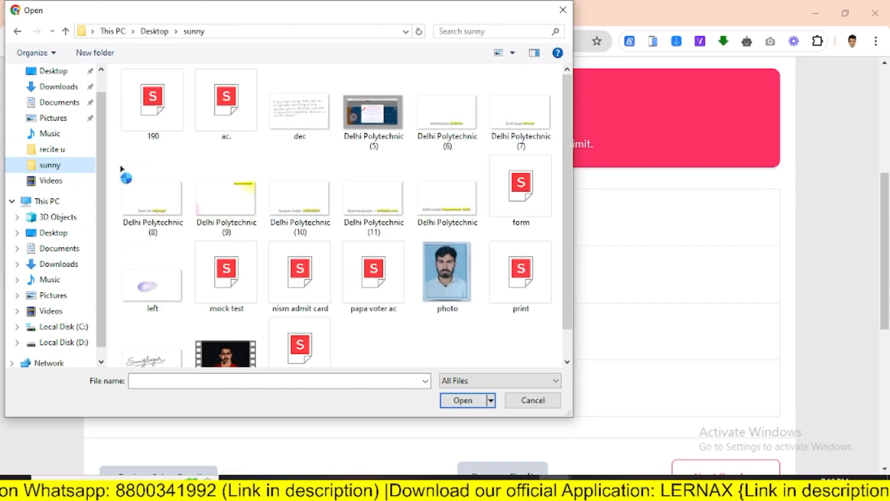
pyautogui.click(445, 278)
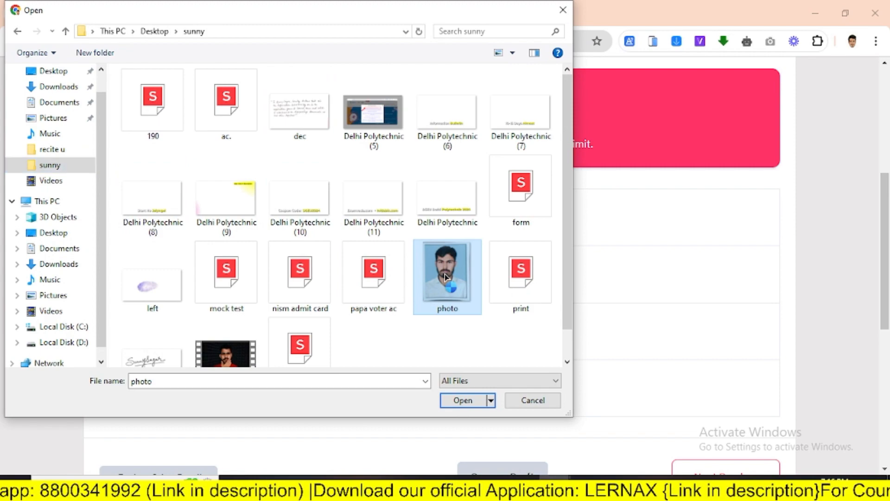
pyautogui.click(458, 399)
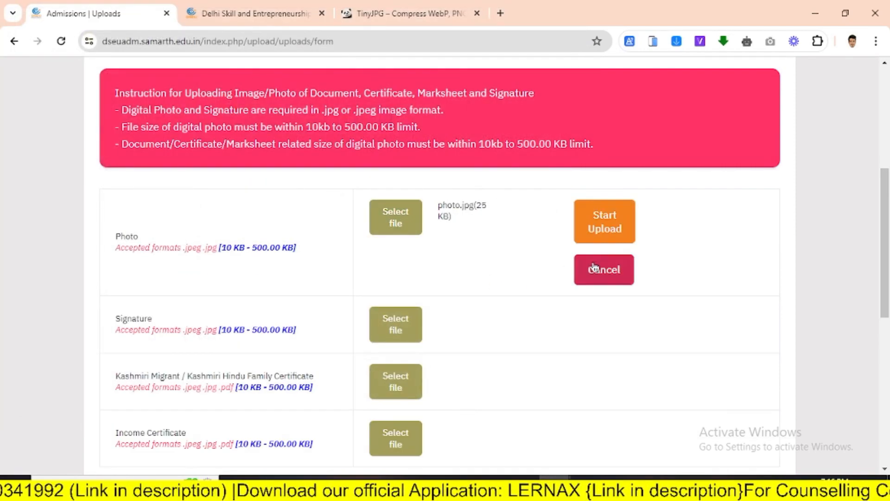
pyautogui.click(605, 225)
# Choose sign.jpg from the sunny folder and upload it as the signature.
pyautogui.scroll(-6, 569, 318)
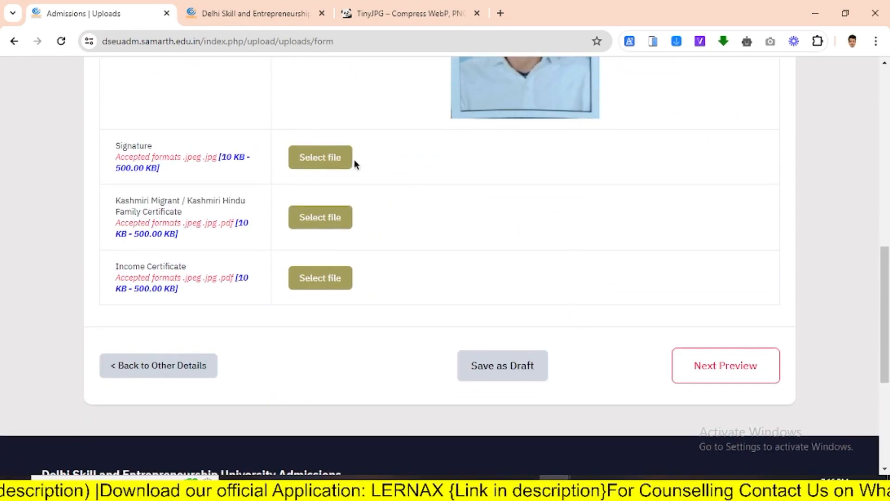
pyautogui.click(320, 157)
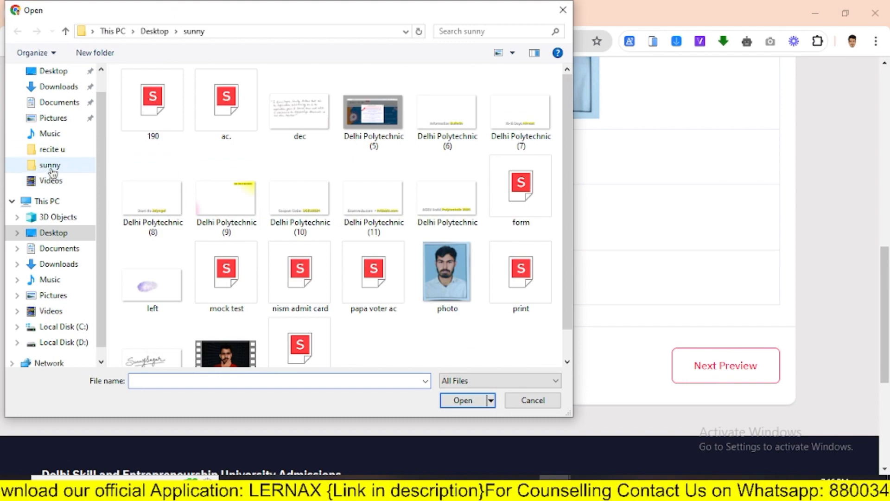
pyautogui.click(50, 165)
pyautogui.scroll(-1, 288, 257)
pyautogui.click(153, 327)
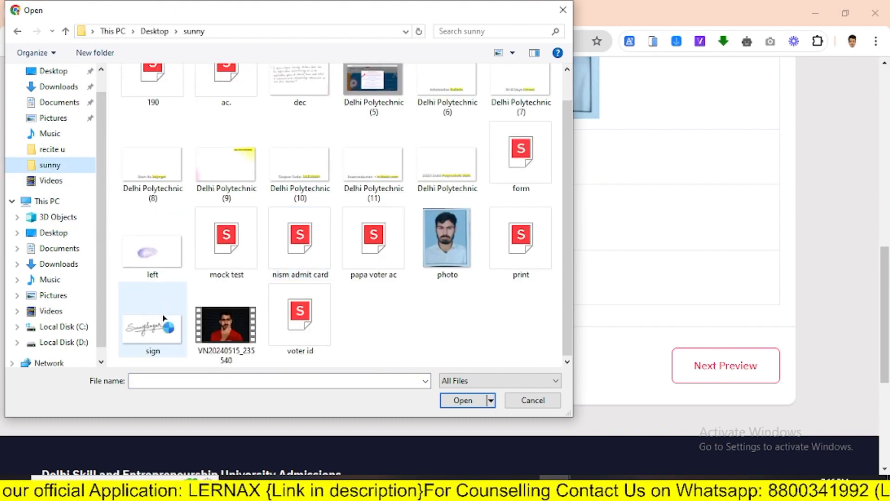
pyautogui.click(466, 399)
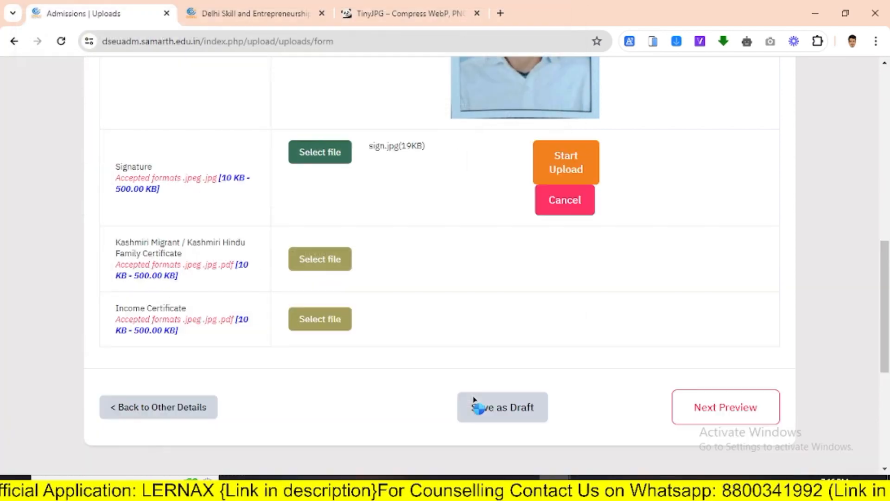
pyautogui.click(564, 165)
# Open the final Preview of the application.
pyautogui.scroll(-3, 396, 287)
pyautogui.scroll(-1, 397, 288)
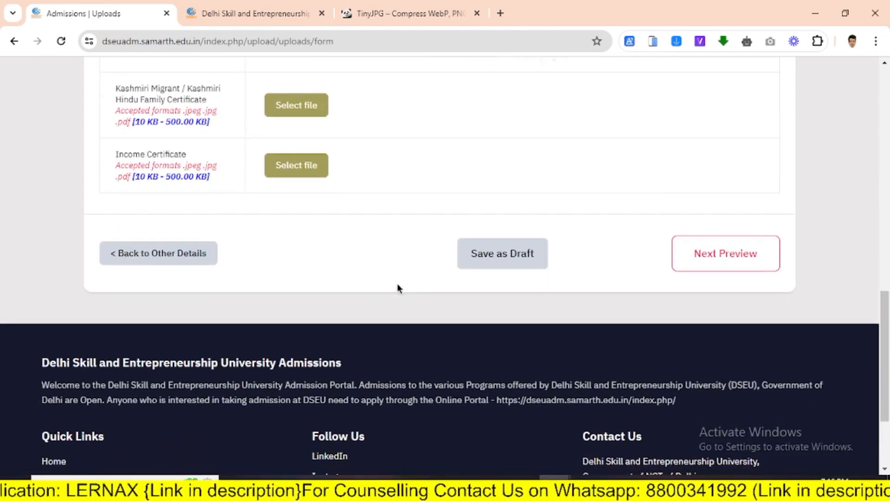
pyautogui.scroll(2, 190, 114)
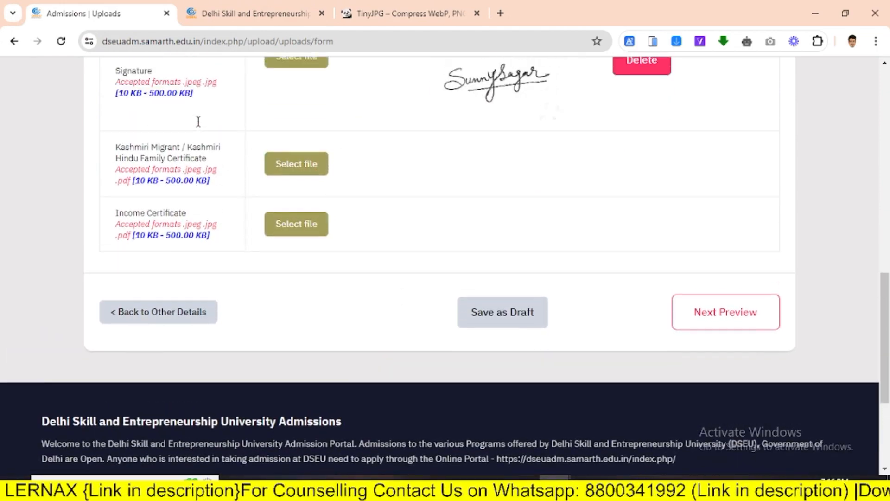
pyautogui.click(725, 319)
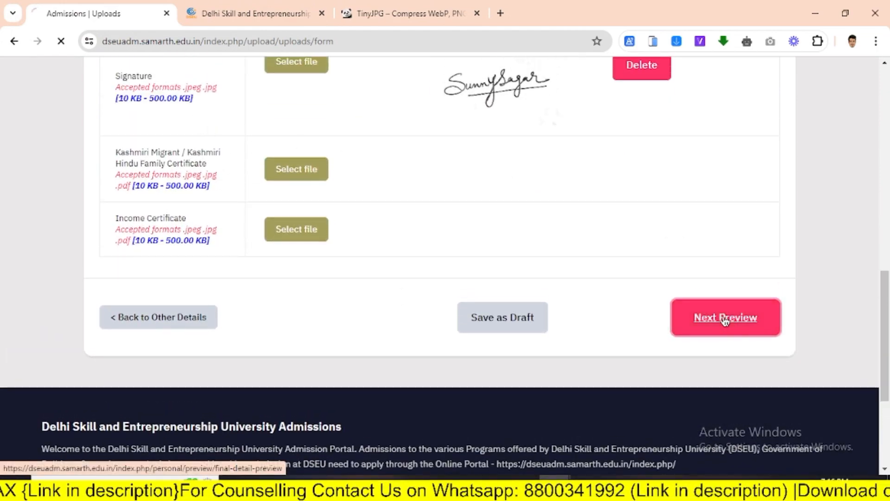
pyautogui.scroll(-3, 446, 253)
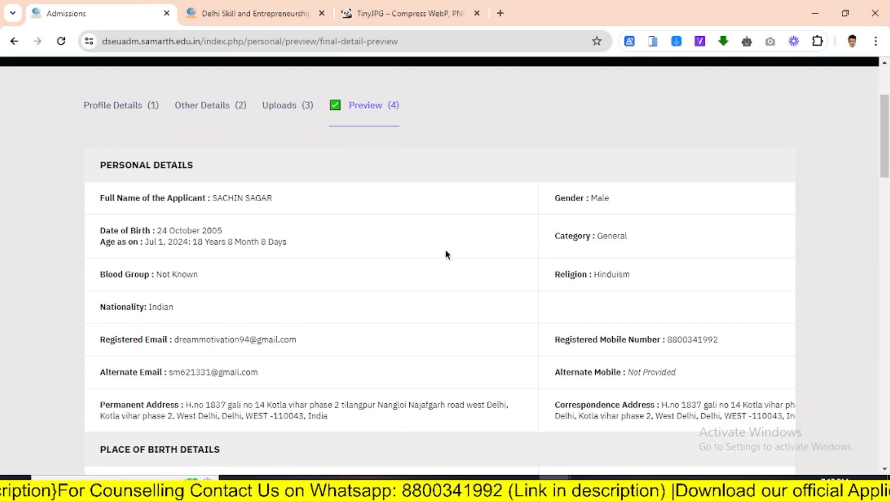
# Note the Kashmiri Migrant and Income certificates as missing in the preview, then attempt Submit and Lock.
pyautogui.scroll(-15, 447, 254)
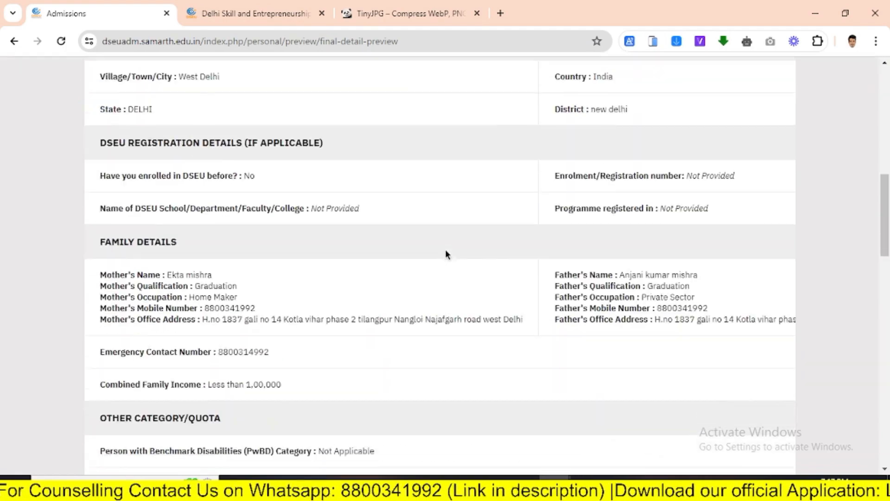
pyautogui.scroll(-12, 446, 254)
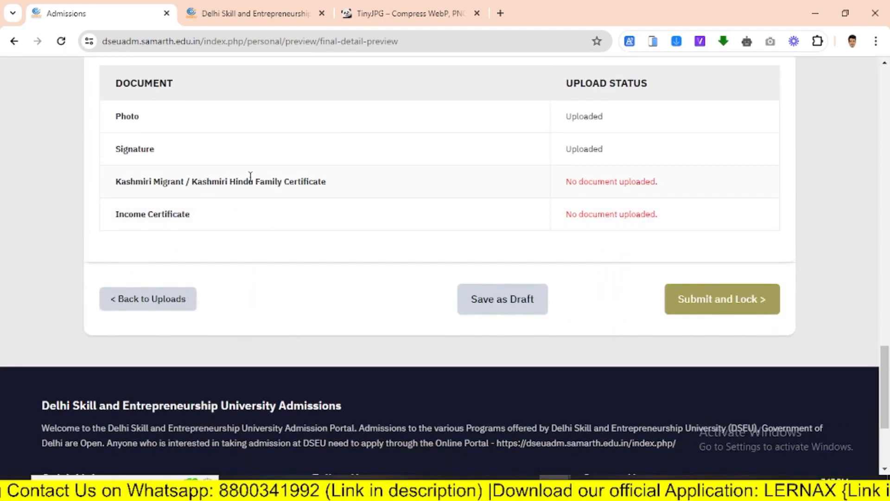
pyautogui.moveTo(564, 182); pyautogui.dragTo(683, 193)
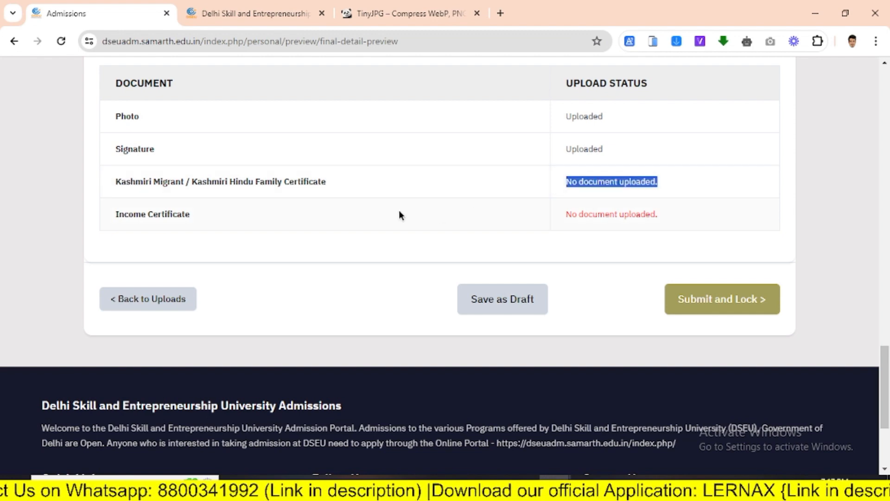
pyautogui.moveTo(119, 221); pyautogui.dragTo(625, 239)
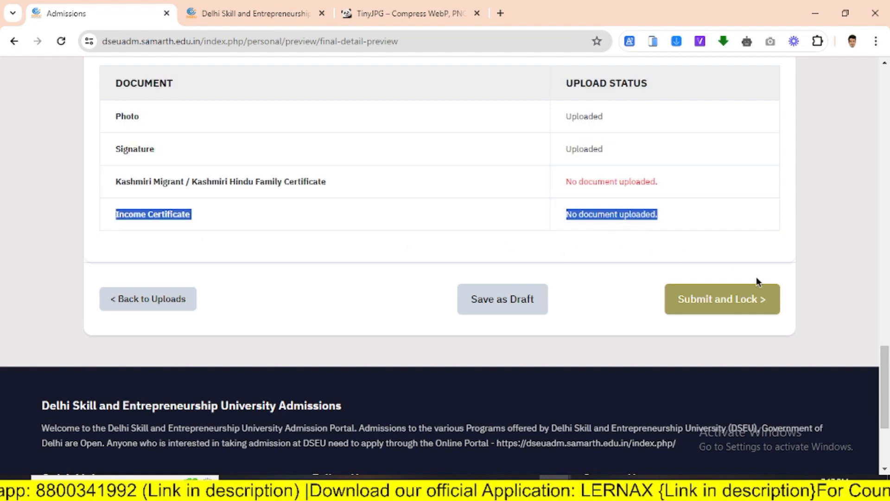
pyautogui.click(748, 304)
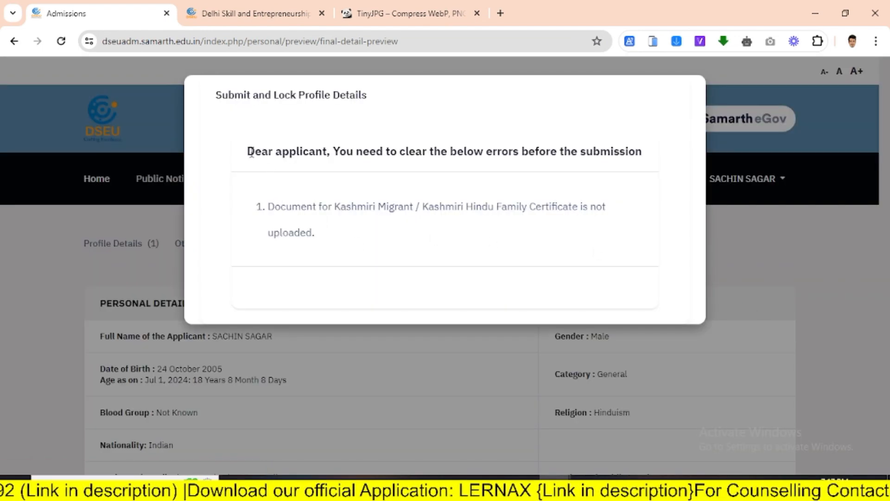
# Dismiss the error about the missing Kashmiri Migrant certificate.
pyautogui.moveTo(246, 160); pyautogui.dragTo(428, 166)
pyautogui.moveTo(505, 159); pyautogui.dragTo(609, 165)
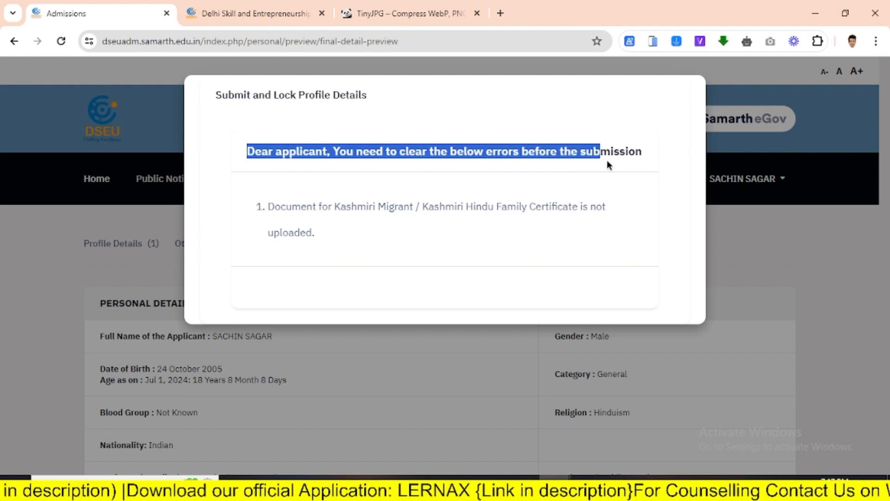
pyautogui.moveTo(318, 246); pyautogui.dragTo(285, 198)
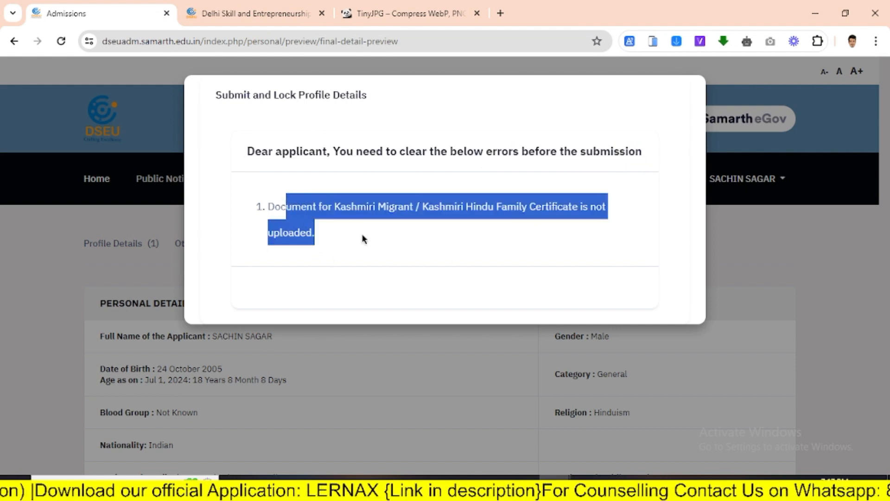
pyautogui.click(828, 198)
pyautogui.scroll(-6, 427, 276)
pyautogui.scroll(-20, 427, 276)
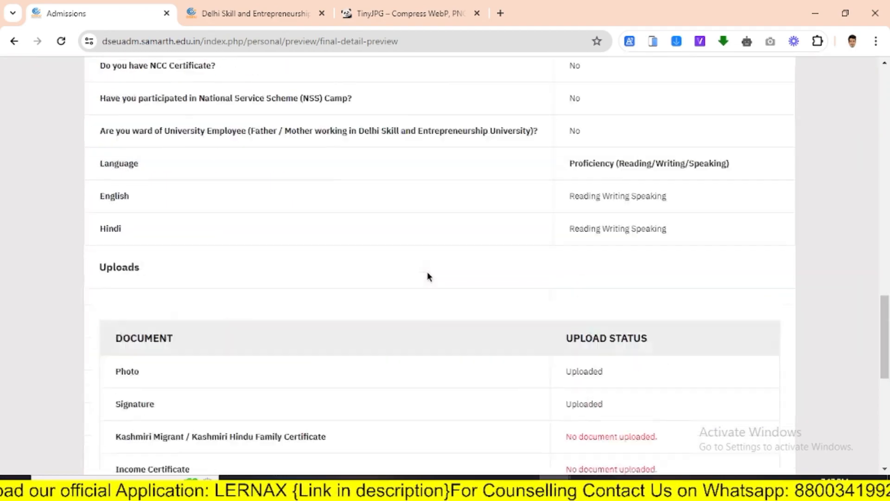
pyautogui.scroll(6, 427, 276)
pyautogui.scroll(-3, 427, 276)
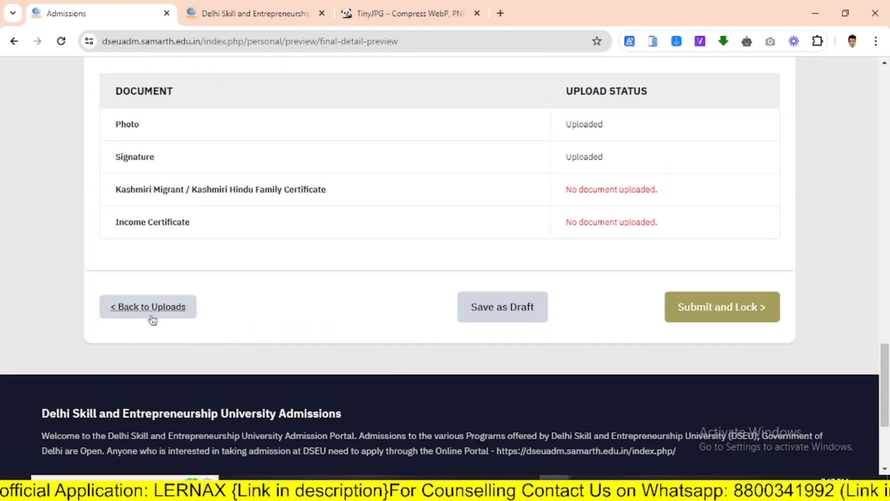
# Go back from Uploads to the Other Details step.
pyautogui.click(146, 308)
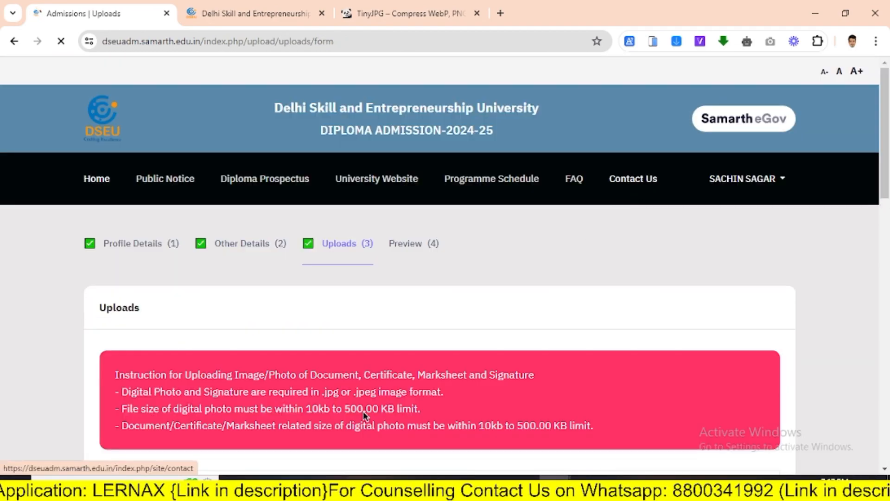
pyautogui.scroll(-8, 363, 411)
pyautogui.scroll(-6, 363, 411)
pyautogui.scroll(3, 363, 416)
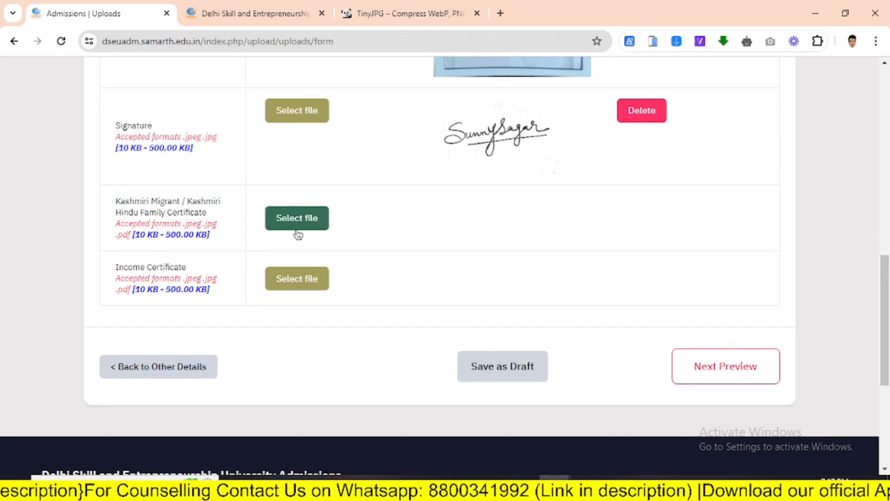
pyautogui.scroll(10, 298, 234)
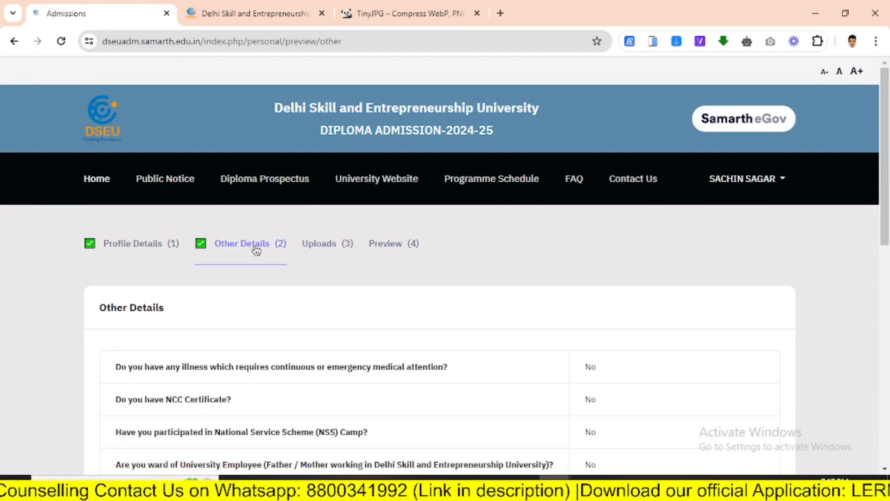
# Return to the Profile Details review and check that Kashmiri Migrant shows Yes.
pyautogui.scroll(-6, 335, 356)
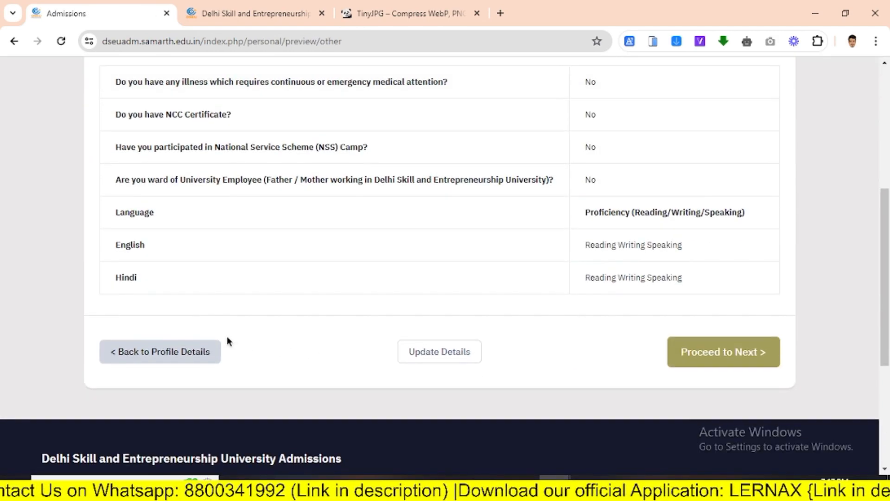
pyautogui.click(192, 357)
pyautogui.scroll(-6, 372, 377)
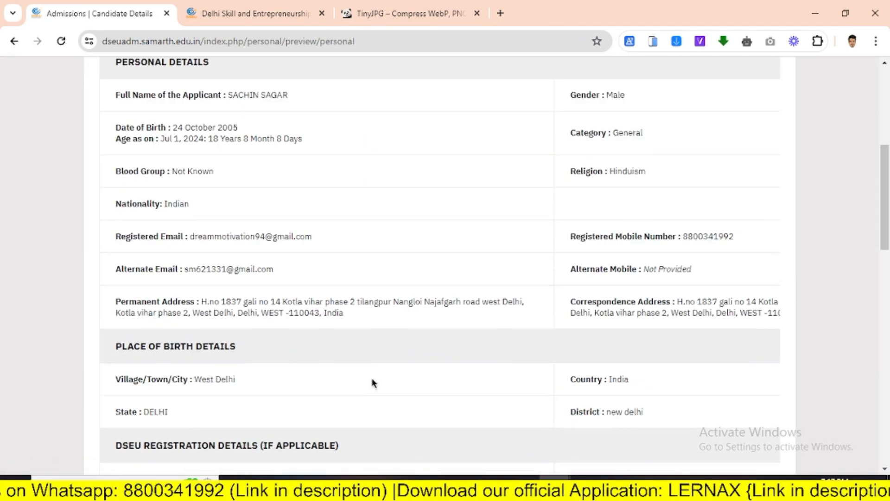
pyautogui.scroll(-2, 372, 377)
pyautogui.scroll(-4, 372, 383)
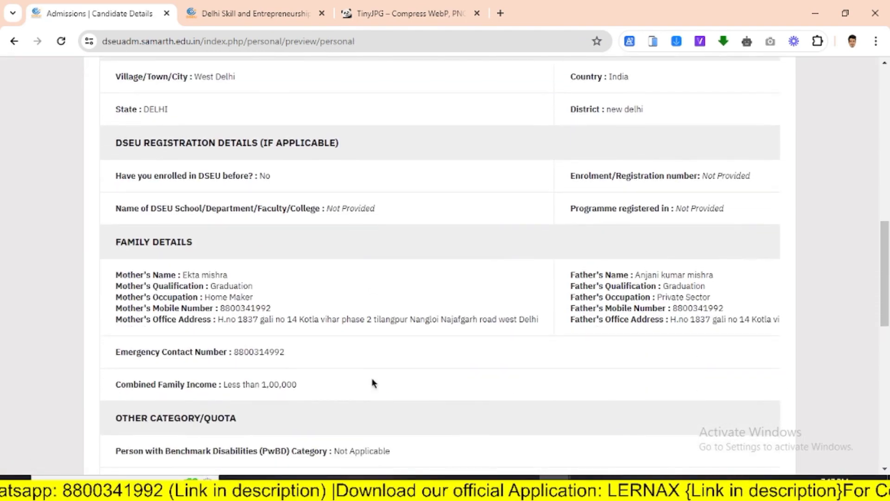
pyautogui.scroll(-3, 263, 336)
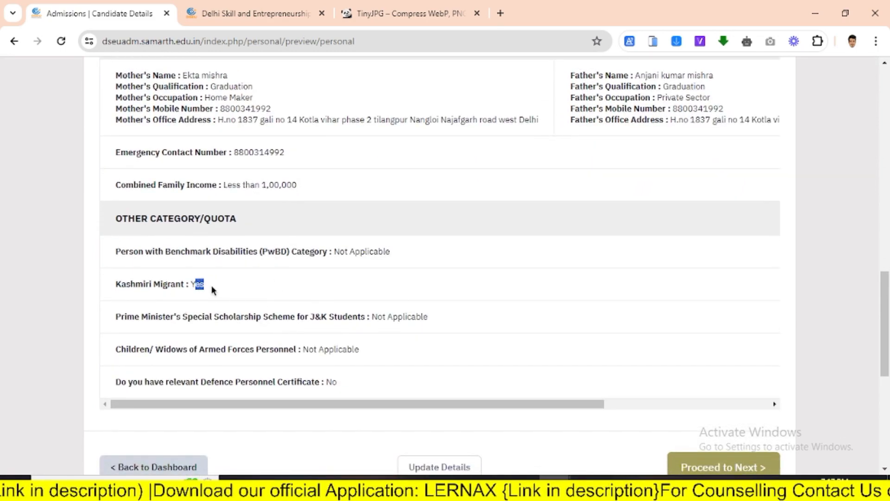
pyautogui.scroll(-2, 212, 289)
# Go back to the applicant dashboard and reopen the Profile details.
pyautogui.click(171, 402)
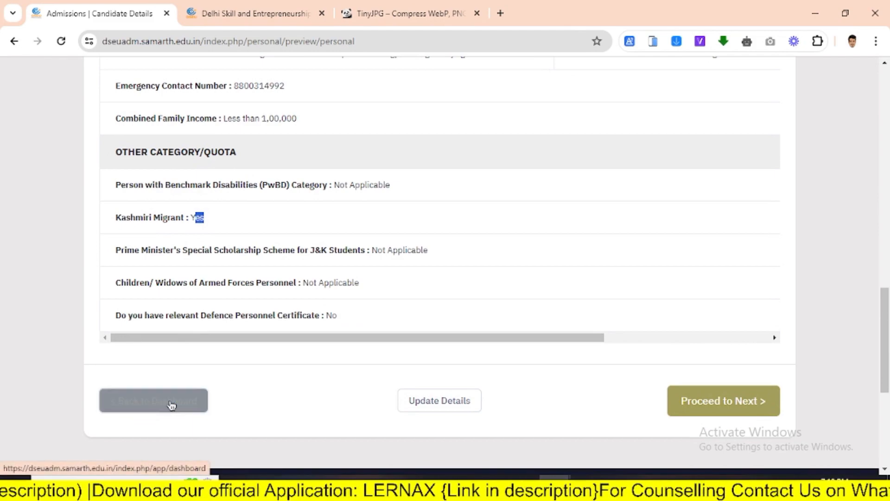
pyautogui.scroll(-5, 347, 308)
pyautogui.scroll(4, 352, 311)
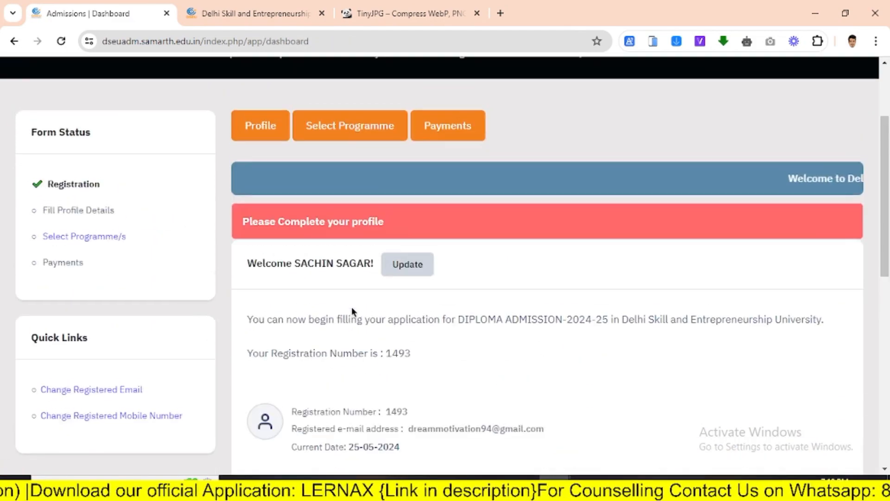
pyautogui.click(253, 117)
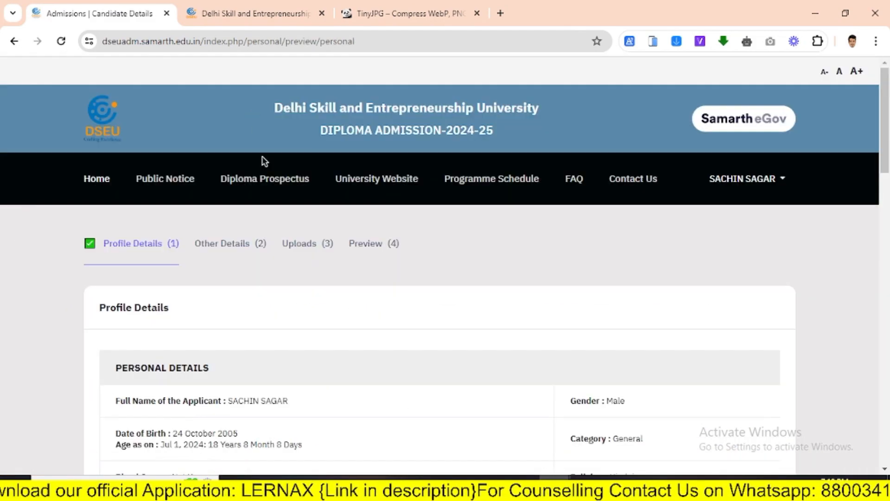
pyautogui.scroll(-15, 288, 233)
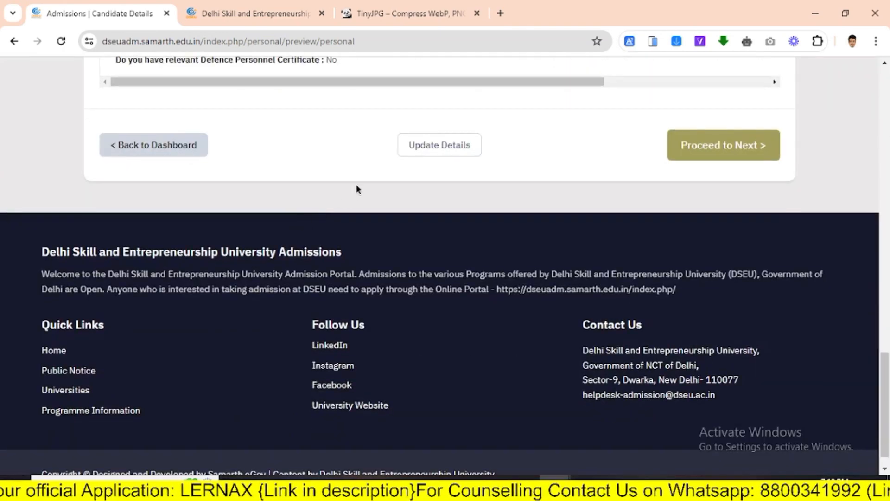
# Edit the profile and set Kashmiri Migrant to Not Applicable.
pyautogui.click(424, 157)
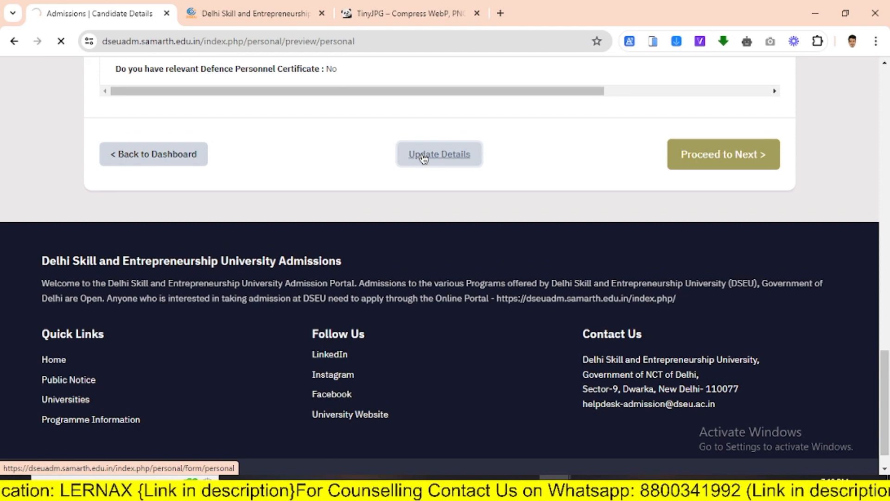
pyautogui.scroll(-14, 418, 280)
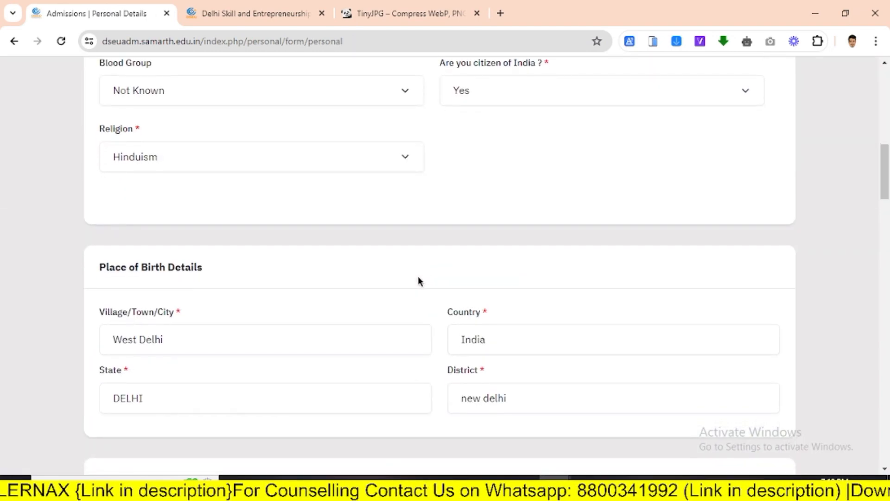
pyautogui.scroll(2, 418, 280)
pyautogui.scroll(2, 305, 169)
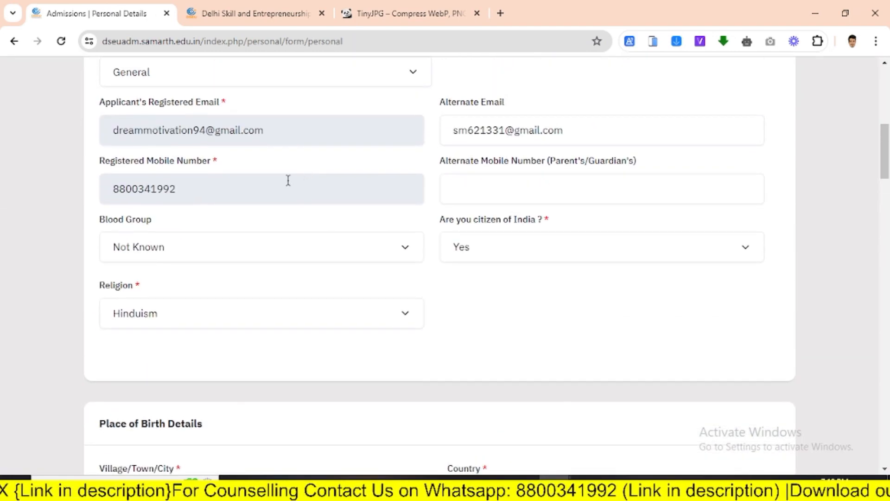
pyautogui.scroll(6, 284, 274)
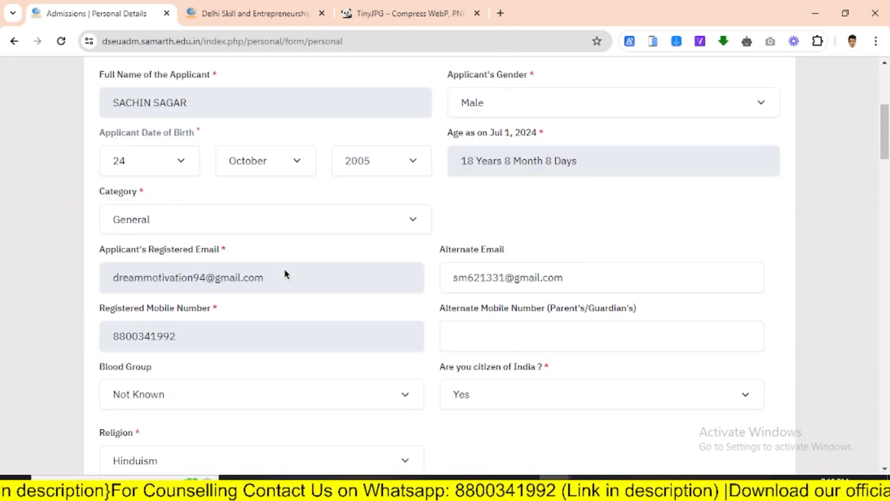
pyautogui.scroll(-15, 285, 274)
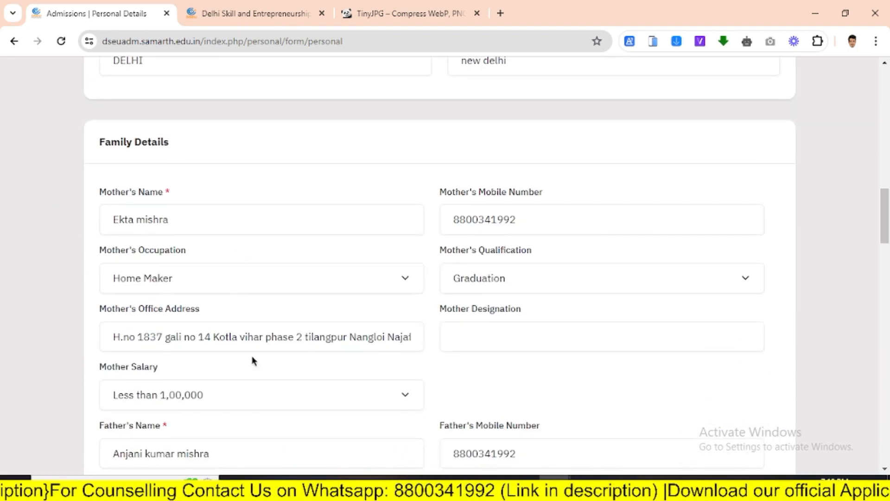
pyautogui.scroll(-15, 251, 359)
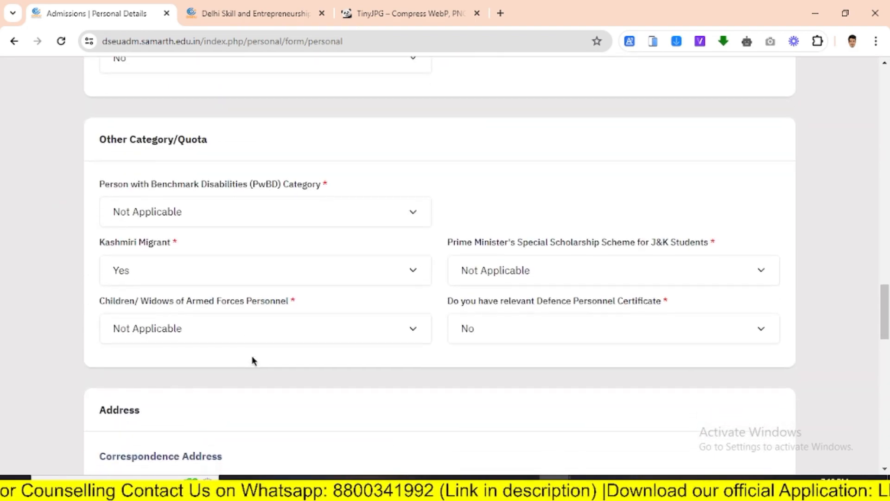
pyautogui.click(252, 268)
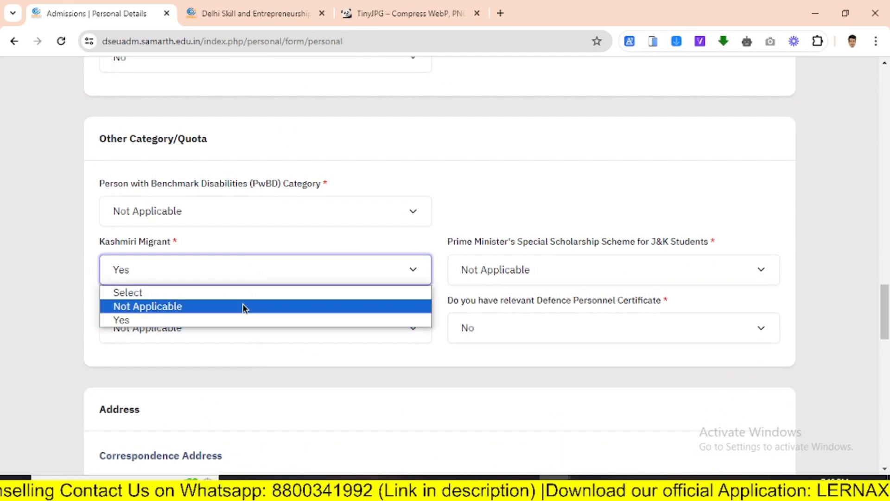
pyautogui.click(243, 306)
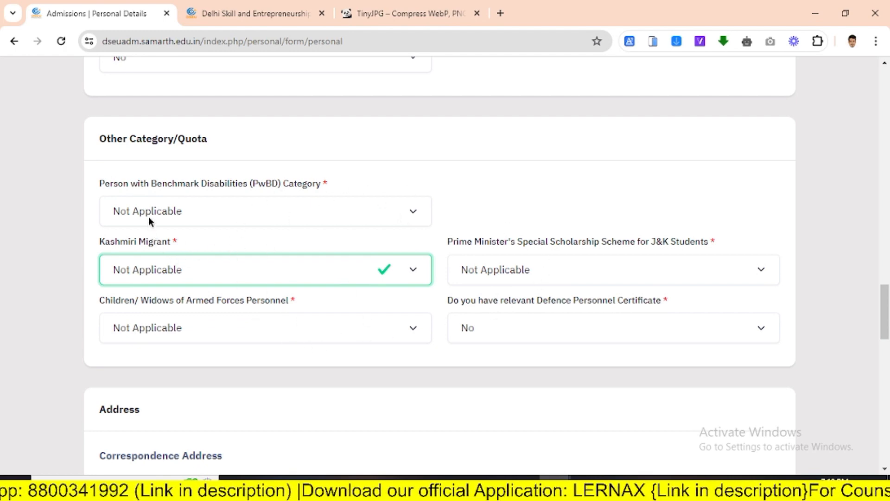
# Set Father Salary to Up to 2,00,000.
pyautogui.scroll(7, 573, 258)
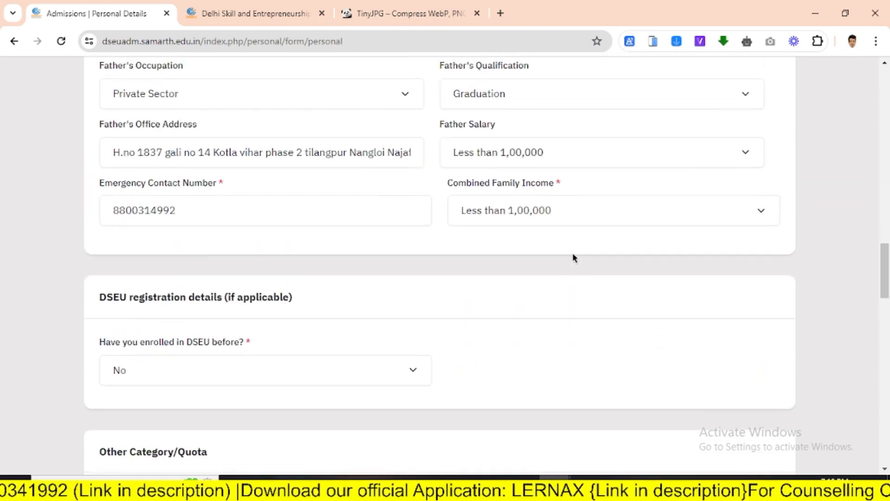
pyautogui.scroll(4, 574, 257)
pyautogui.click(532, 350)
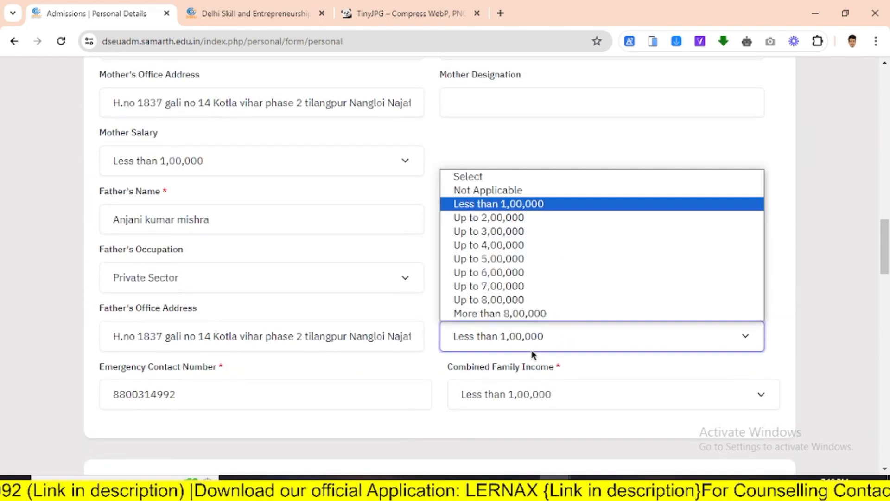
pyautogui.click(519, 219)
# Set Combined Family Income to Up to 2,00,000.
pyautogui.scroll(5, 488, 335)
pyautogui.scroll(-5, 488, 335)
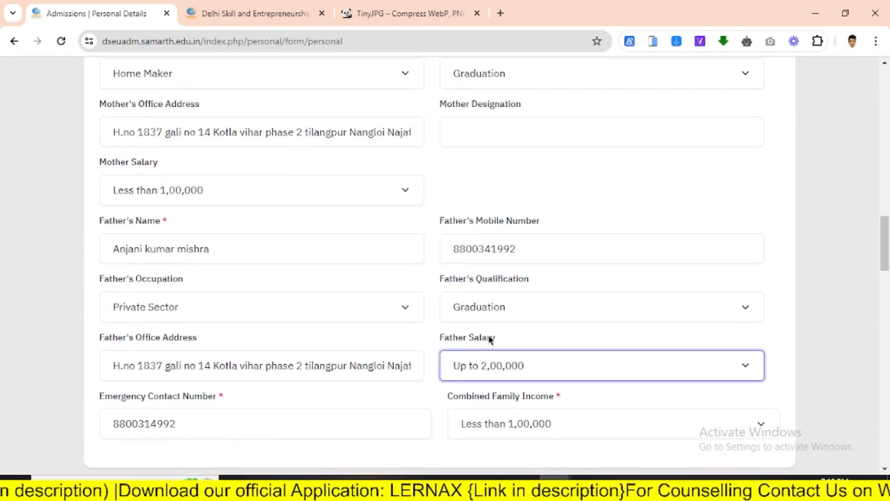
pyautogui.click(511, 424)
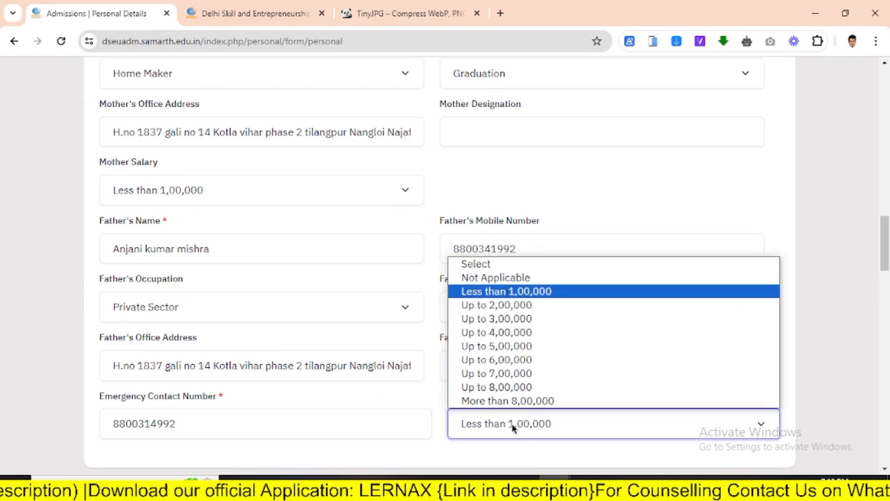
pyautogui.click(505, 305)
pyautogui.scroll(-2, 454, 394)
pyautogui.click(490, 318)
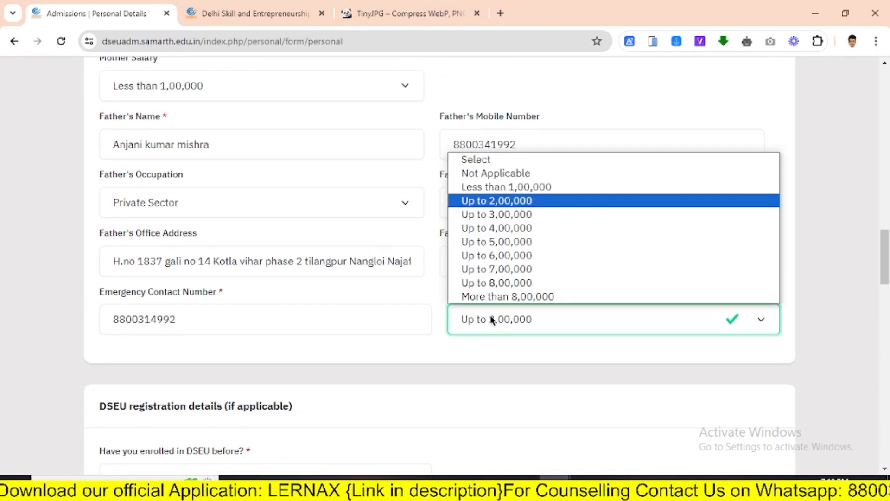
pyautogui.press('Down')
pyautogui.press('Down')
pyautogui.press('Up')
pyautogui.press('Return')
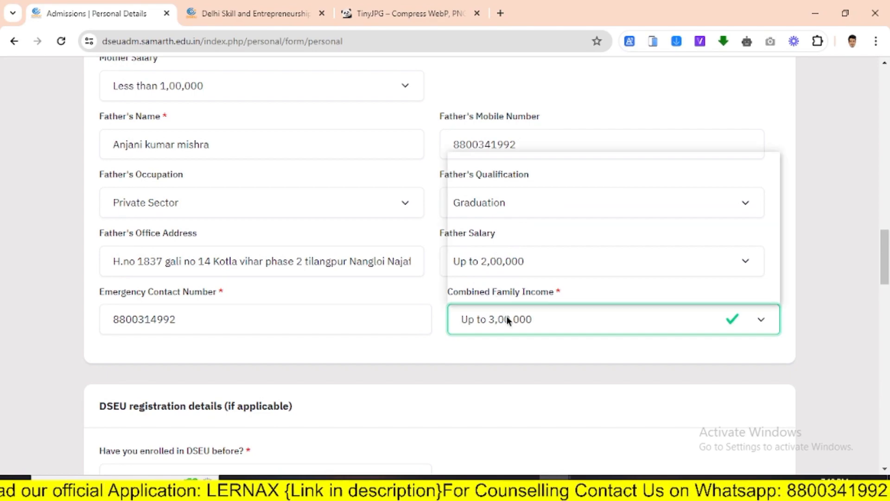
pyautogui.click(508, 319)
pyautogui.press('Up')
pyautogui.press('Return')
pyautogui.scroll(-6, 463, 322)
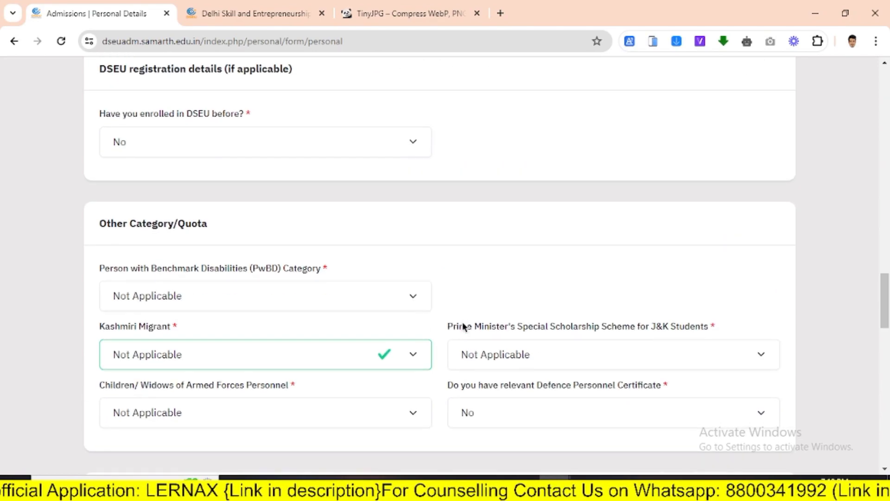
pyautogui.scroll(-10, 463, 325)
pyautogui.scroll(14, 480, 373)
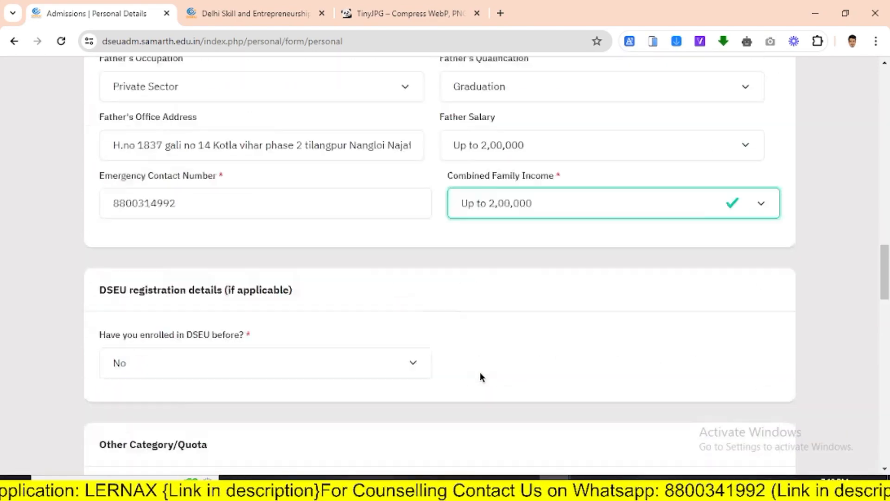
pyautogui.scroll(16, 480, 373)
pyautogui.scroll(-20, 479, 373)
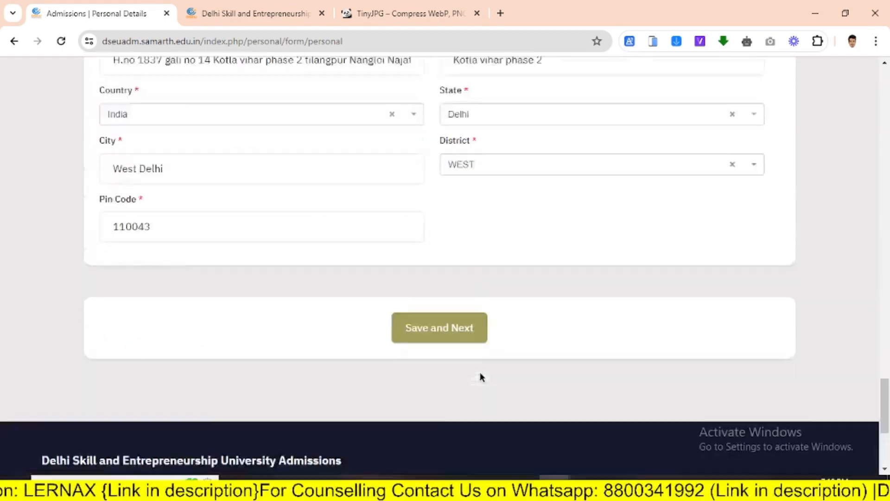
pyautogui.scroll(-4, 480, 377)
# Save the personal details and confirm the save.
pyautogui.click(455, 123)
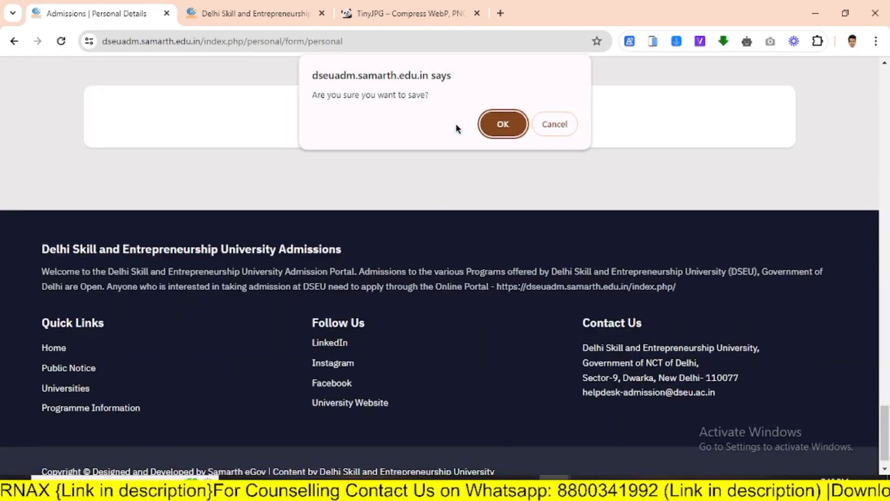
pyautogui.click(494, 123)
pyautogui.scroll(-10, 400, 377)
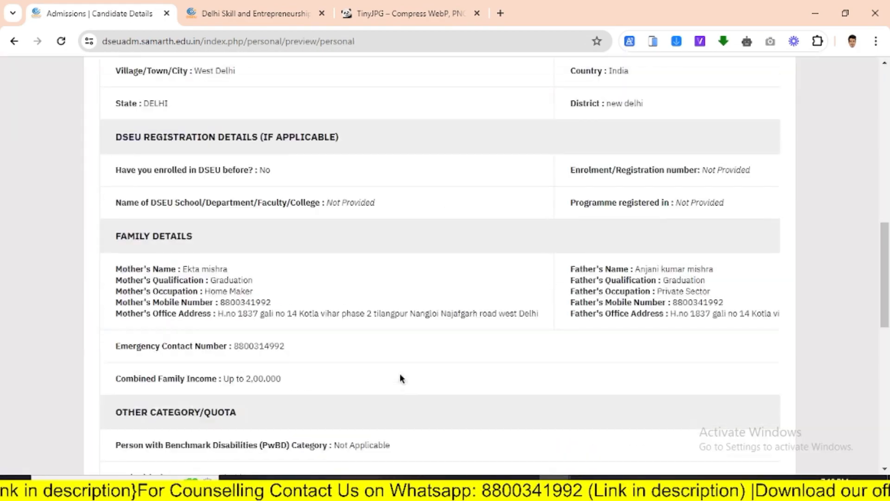
pyautogui.scroll(-10, 399, 378)
# Advance through Other Details and Uploads, skipping the Income Certificate file, to the final preview.
pyautogui.click(726, 255)
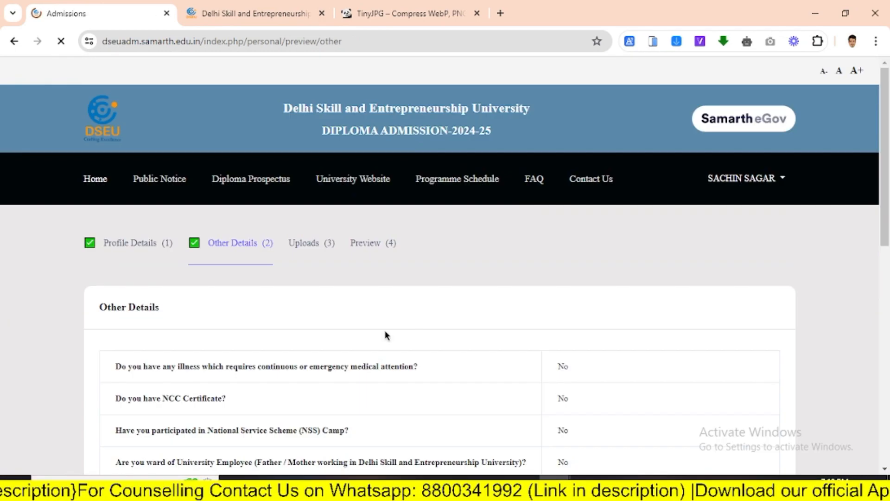
pyautogui.scroll(-10, 385, 335)
pyautogui.click(738, 132)
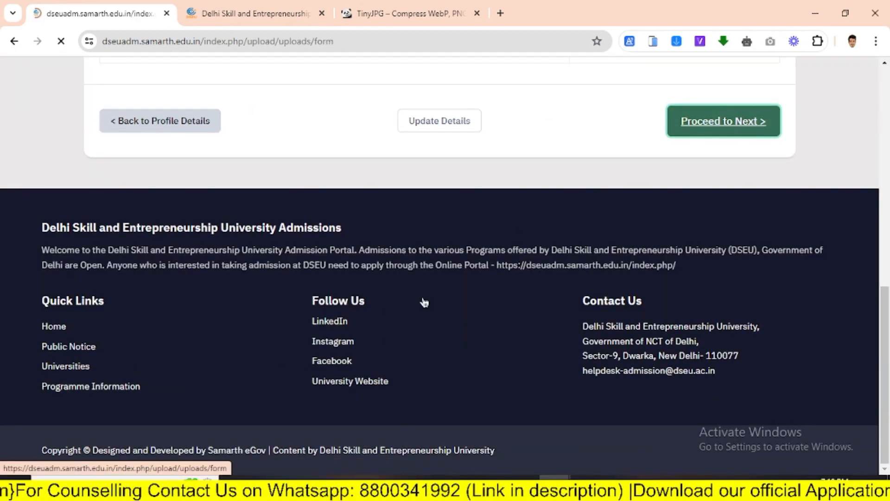
pyautogui.scroll(-10, 423, 302)
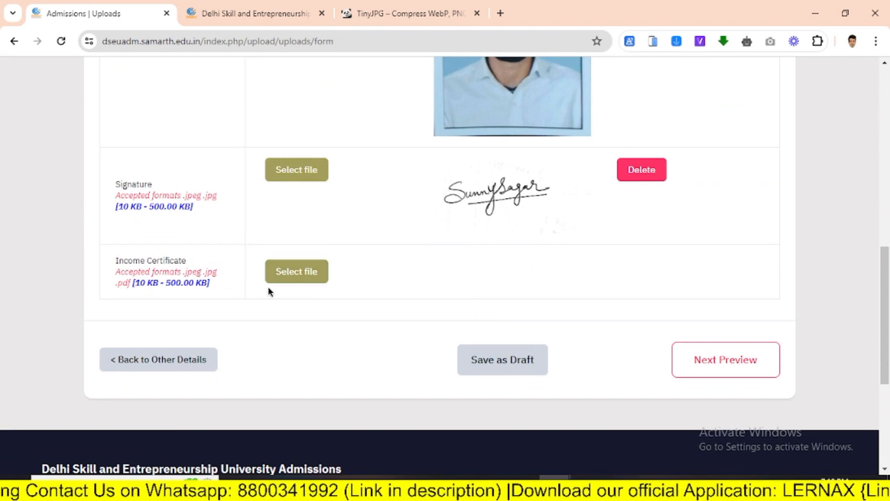
pyautogui.click(300, 276)
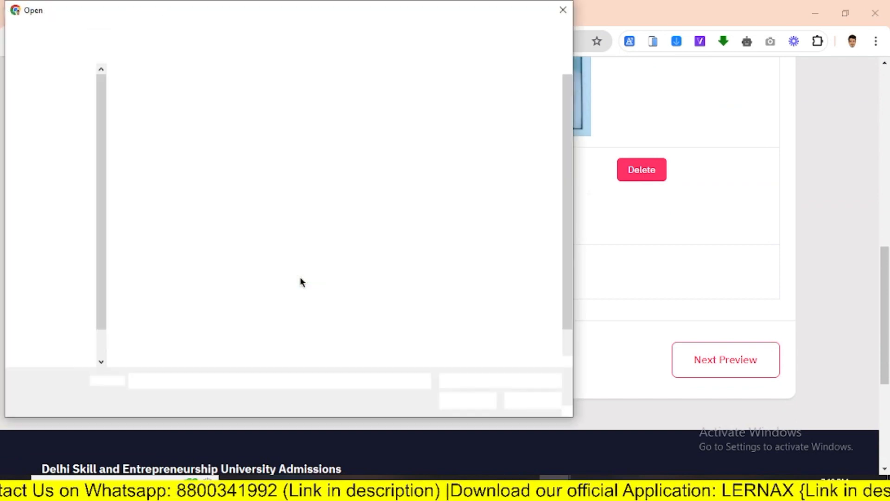
pyautogui.click(563, 10)
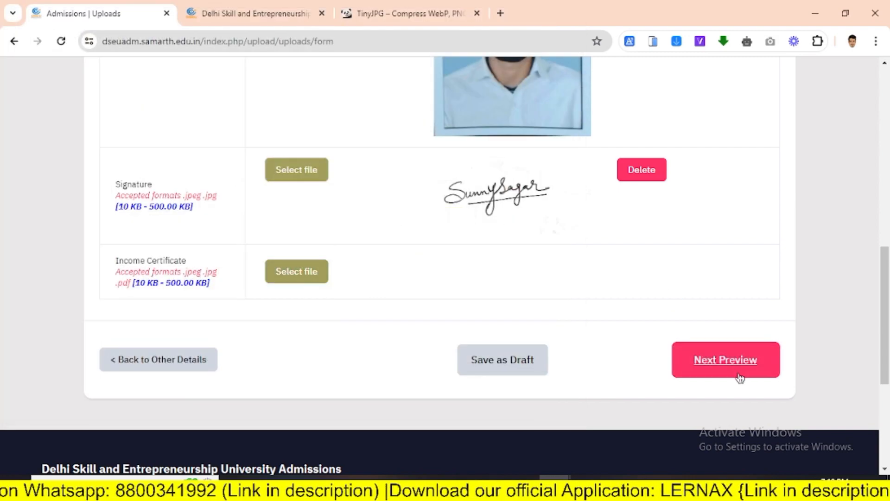
pyautogui.click(740, 377)
pyautogui.scroll(-5, 440, 231)
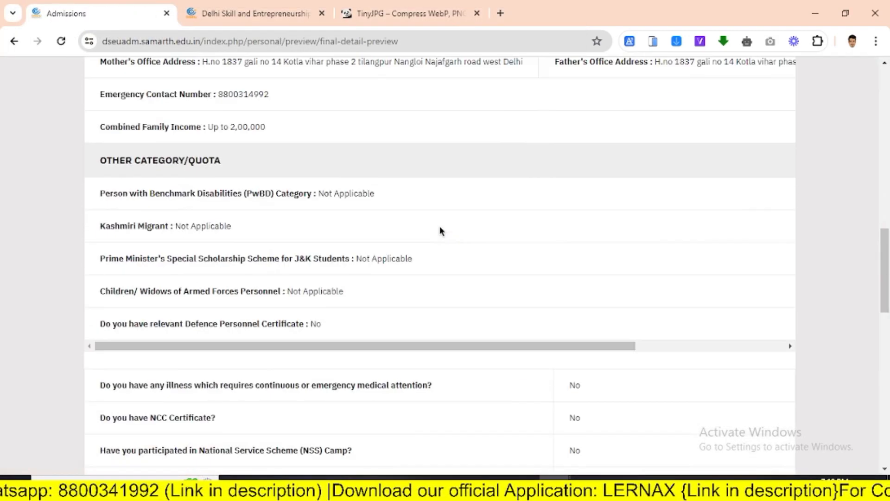
pyautogui.scroll(-10, 440, 230)
# Tick the correctness declaration and confirm Submit and Lock for the profile.
pyautogui.click(719, 419)
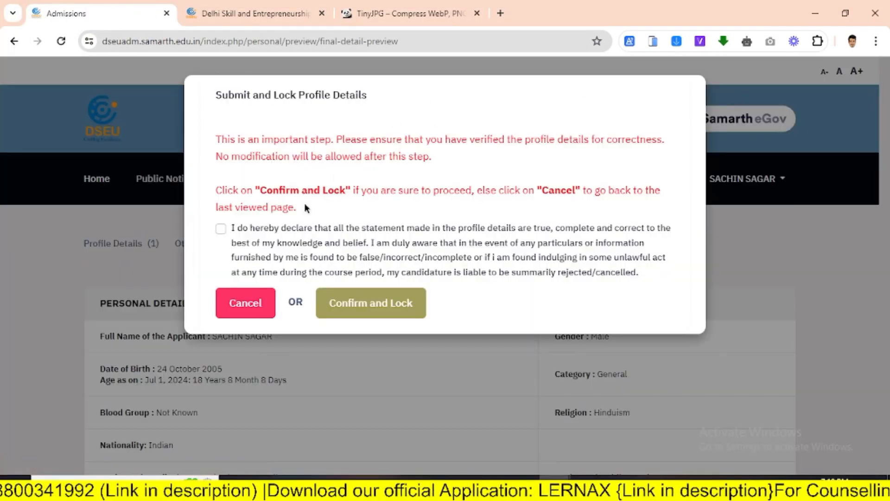
pyautogui.moveTo(667, 139); pyautogui.dragTo(379, 151)
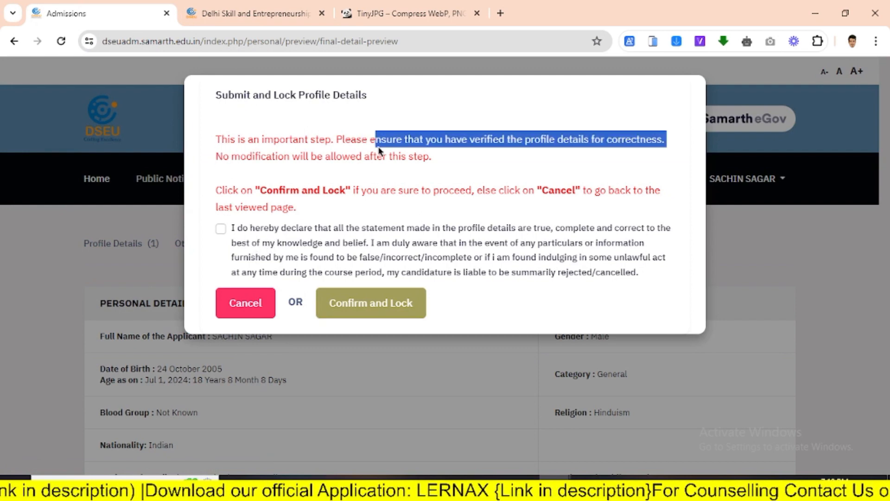
pyautogui.moveTo(297, 206); pyautogui.dragTo(230, 156)
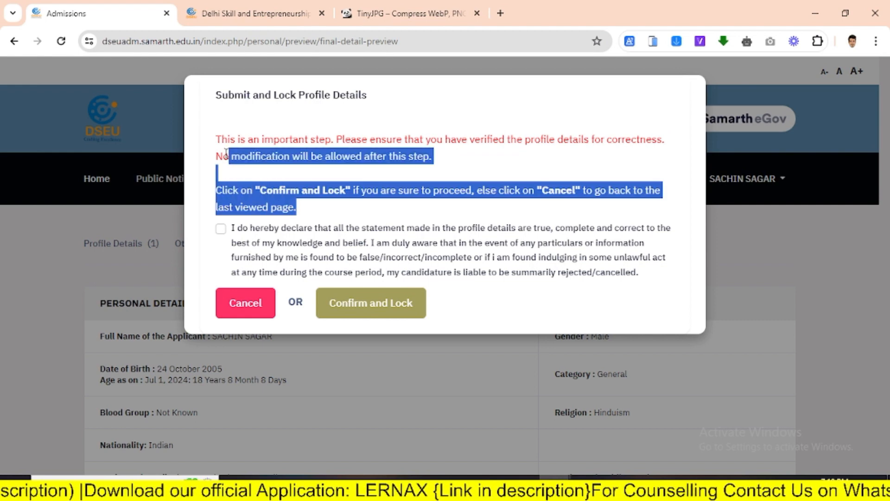
pyautogui.click(221, 229)
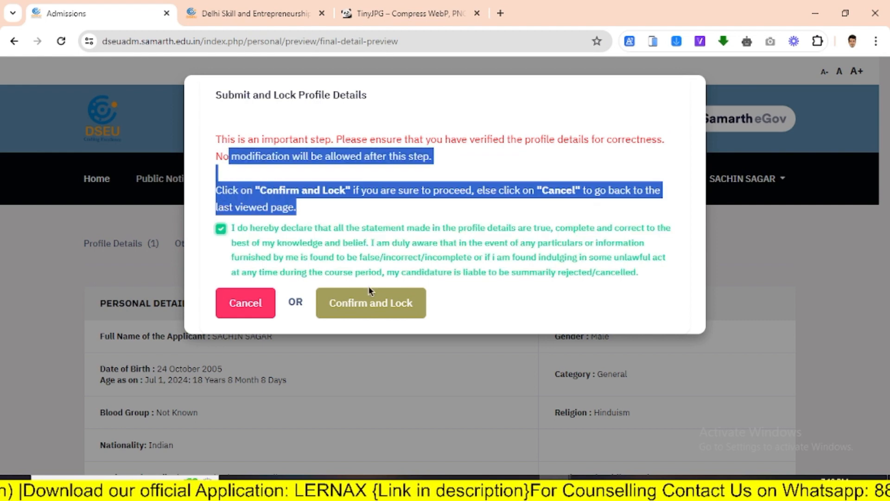
pyautogui.click(373, 294)
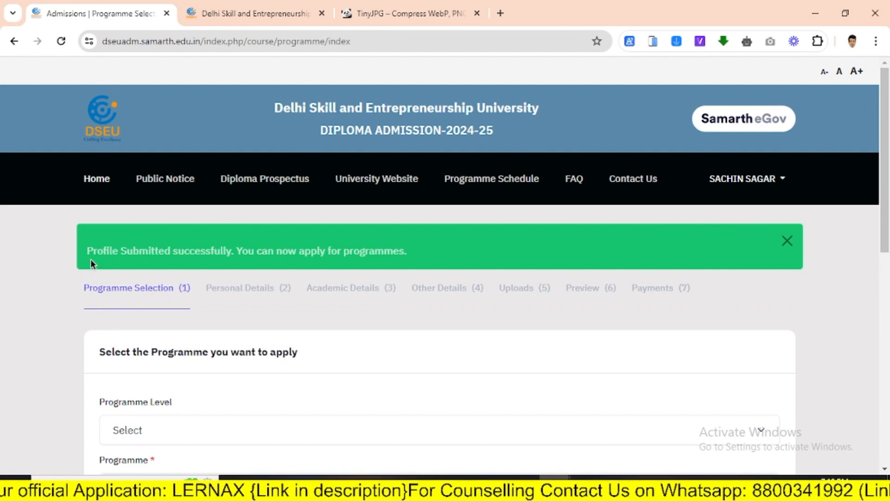
# Select Programme Level 'Diploma Programmes' and programme 'Diploma in Computer Engineering'.
pyautogui.moveTo(90, 259); pyautogui.dragTo(430, 253)
pyautogui.scroll(-10, 466, 332)
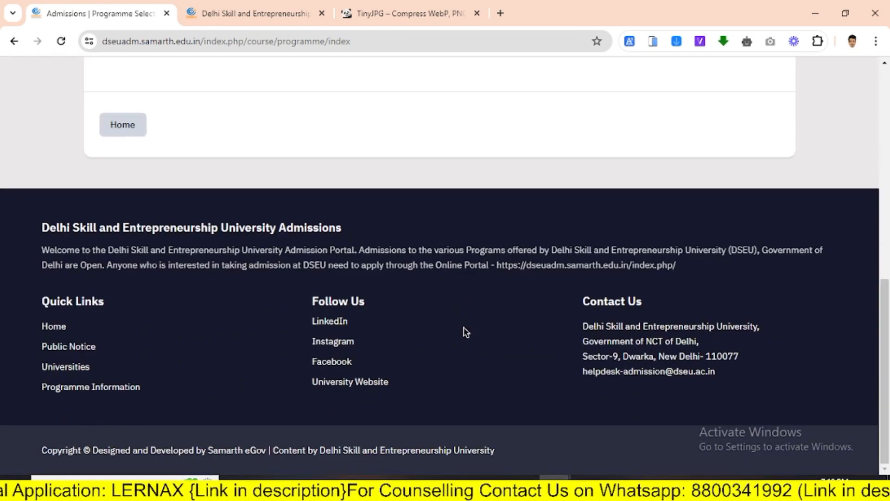
pyautogui.scroll(10, 466, 332)
pyautogui.scroll(-2, 318, 313)
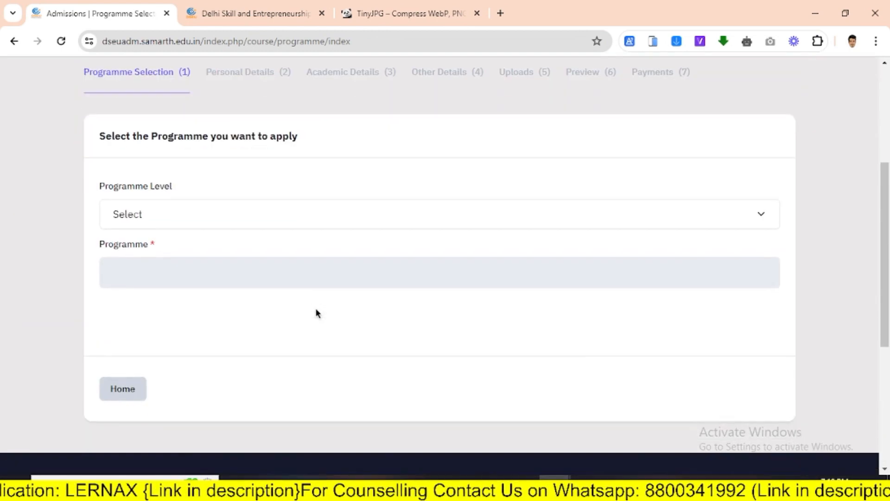
pyautogui.click(226, 216)
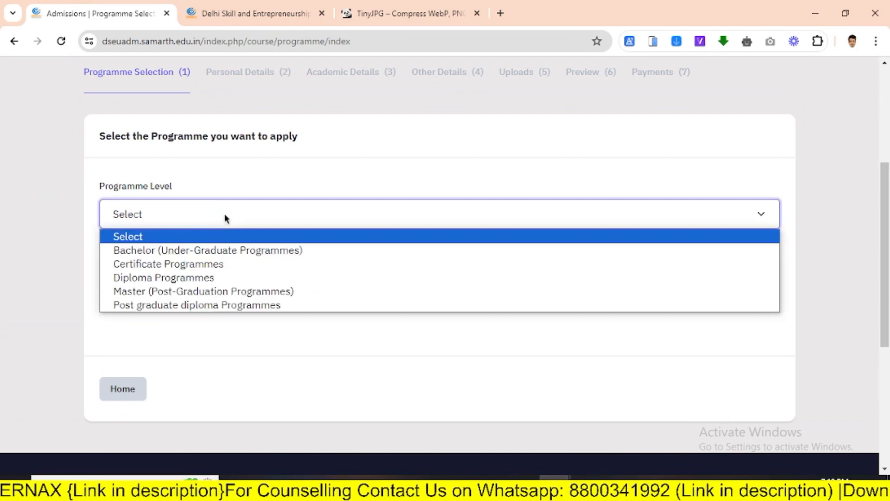
pyautogui.click(230, 278)
pyautogui.click(162, 269)
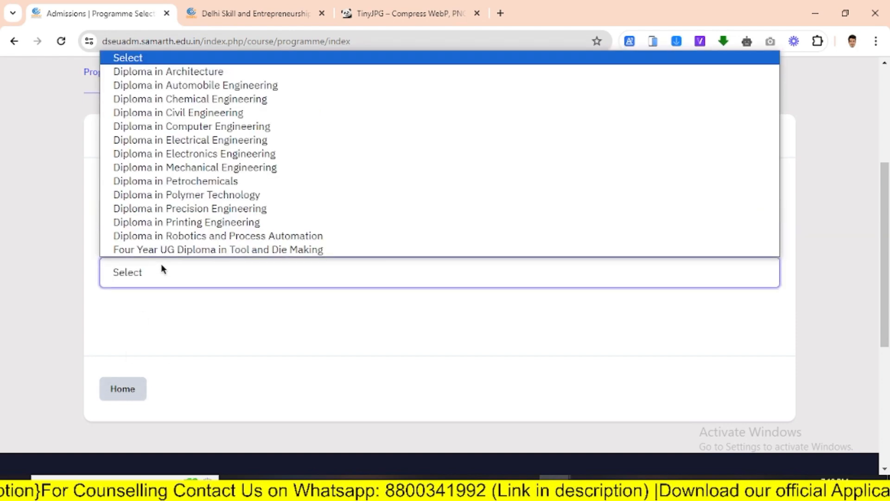
pyautogui.click(204, 125)
pyautogui.scroll(-5, 235, 364)
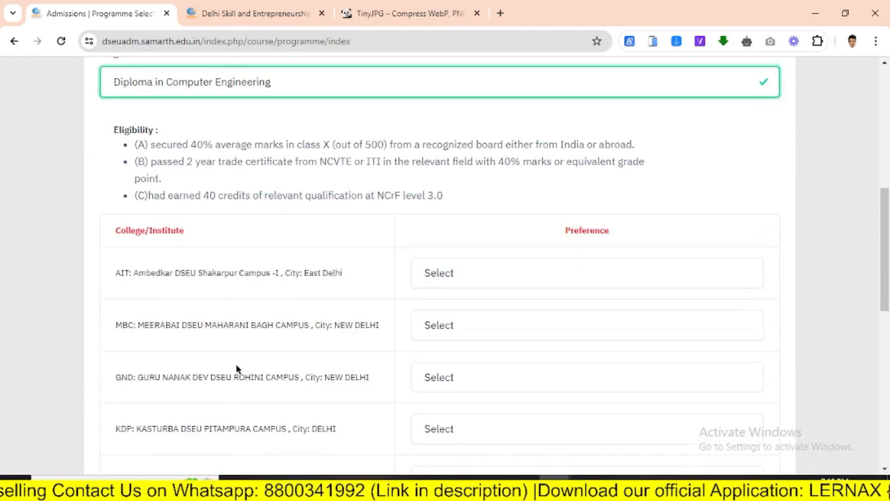
# Rank Shakarpur 1st, Jaffarpur 2nd, Maharani Bagh 3rd, Rohini 4th and Rajokri 6th.
pyautogui.moveTo(137, 113); pyautogui.dragTo(656, 120)
pyautogui.scroll(-2, 517, 314)
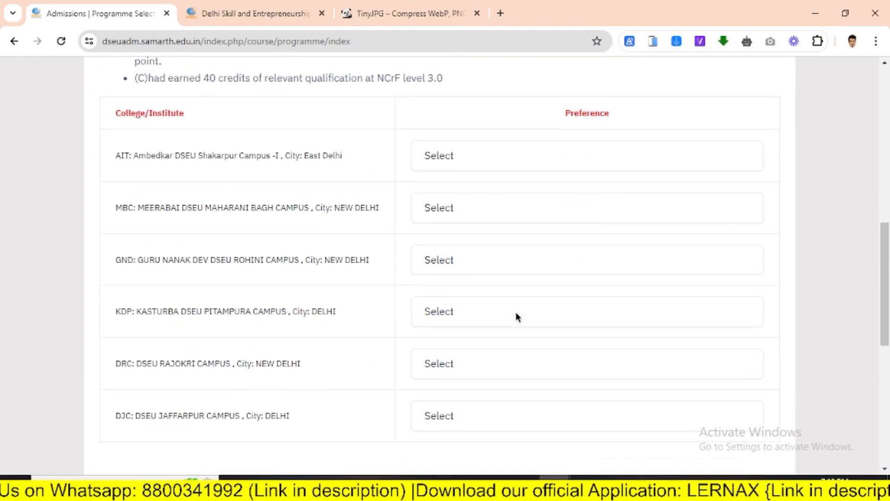
pyautogui.click(500, 157)
pyautogui.click(499, 188)
pyautogui.click(494, 211)
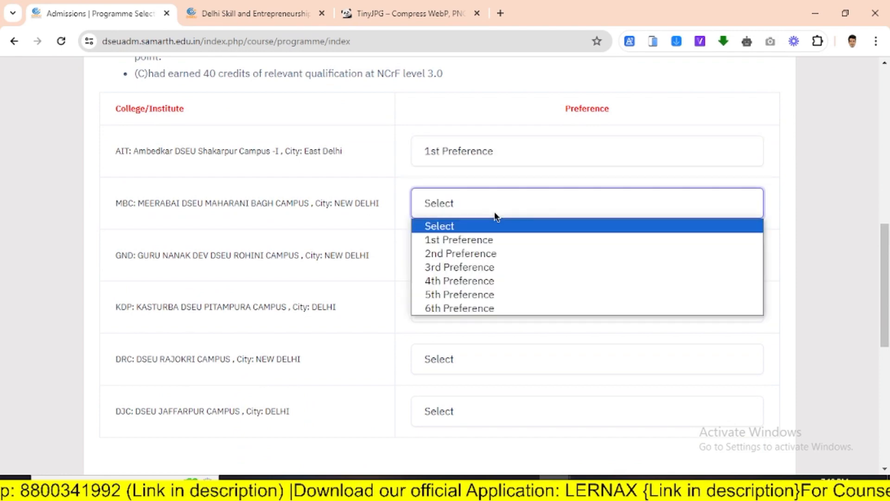
pyautogui.click(496, 268)
pyautogui.click(474, 251)
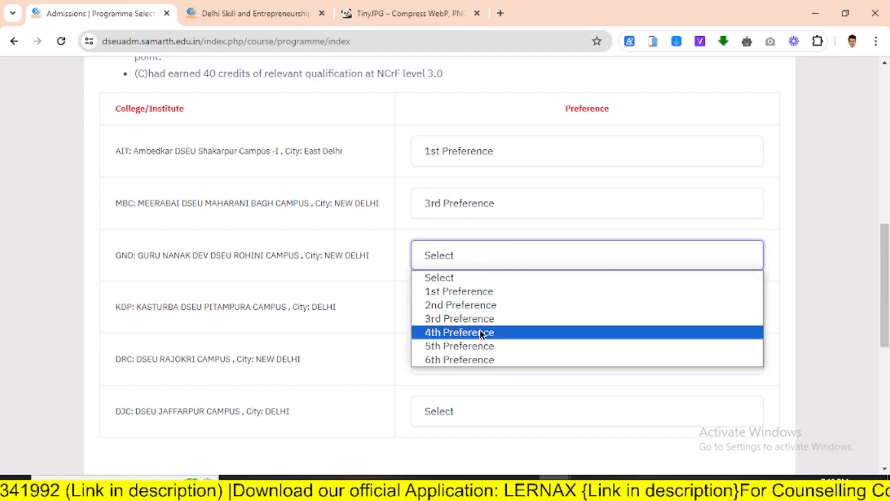
pyautogui.click(481, 334)
pyautogui.click(485, 360)
pyautogui.click(490, 422)
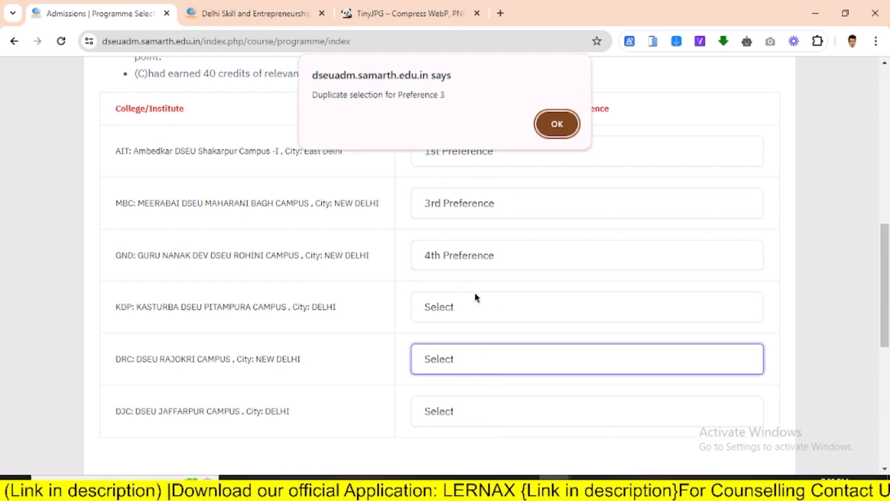
pyautogui.click(558, 125)
pyautogui.scroll(-2, 528, 236)
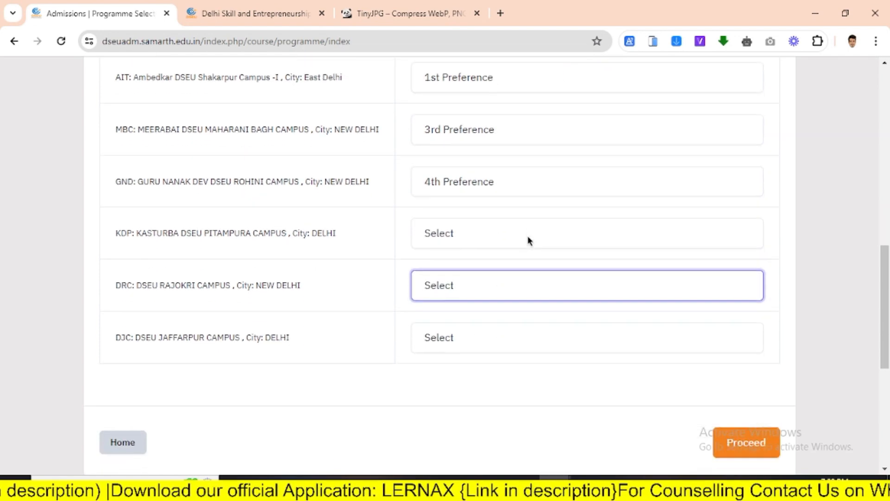
pyautogui.click(464, 278)
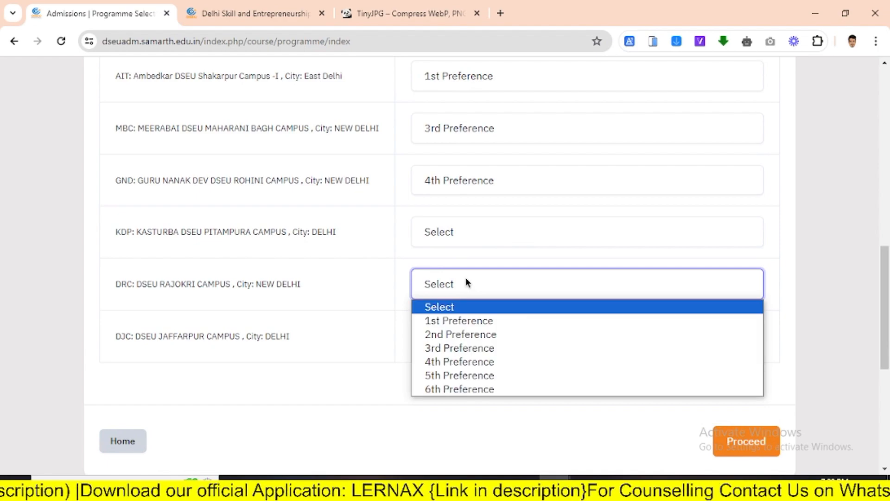
pyautogui.click(459, 390)
pyautogui.click(458, 343)
pyautogui.click(465, 385)
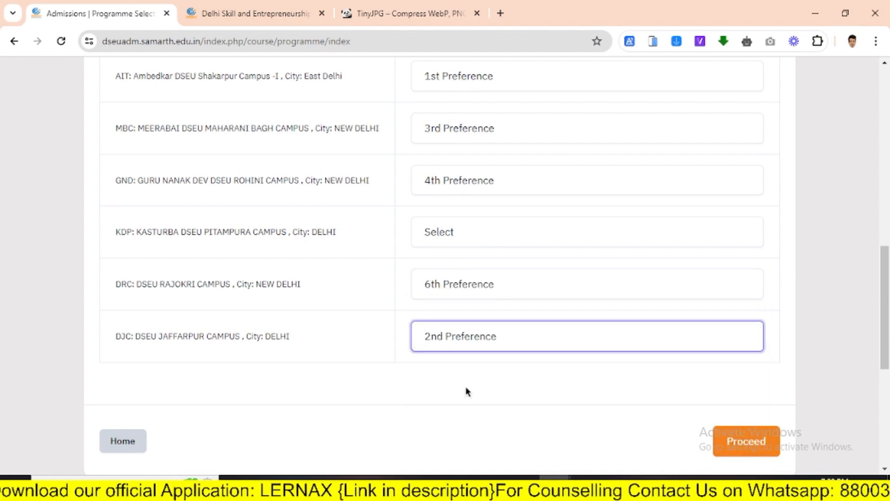
# Rank Pitampura 5th, keep Rohini 4th, and proceed with the campus preferences.
pyautogui.scroll(2, 437, 292)
pyautogui.scroll(6, 439, 295)
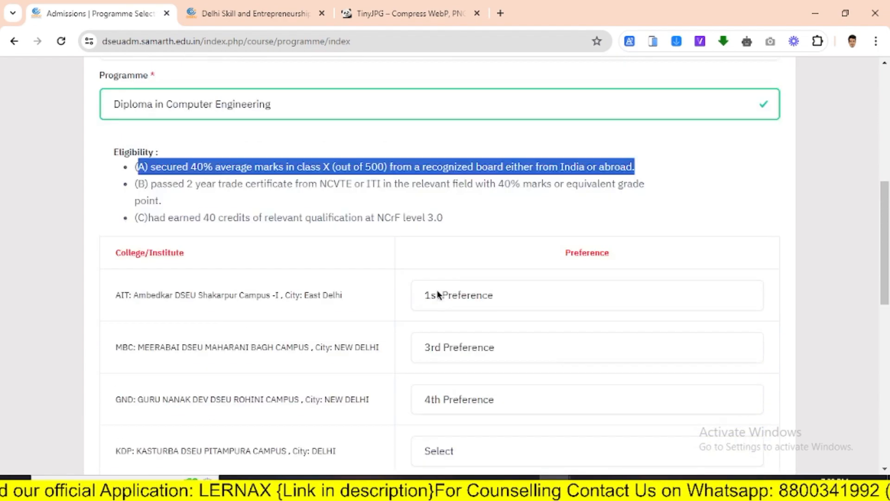
pyautogui.scroll(-7, 259, 335)
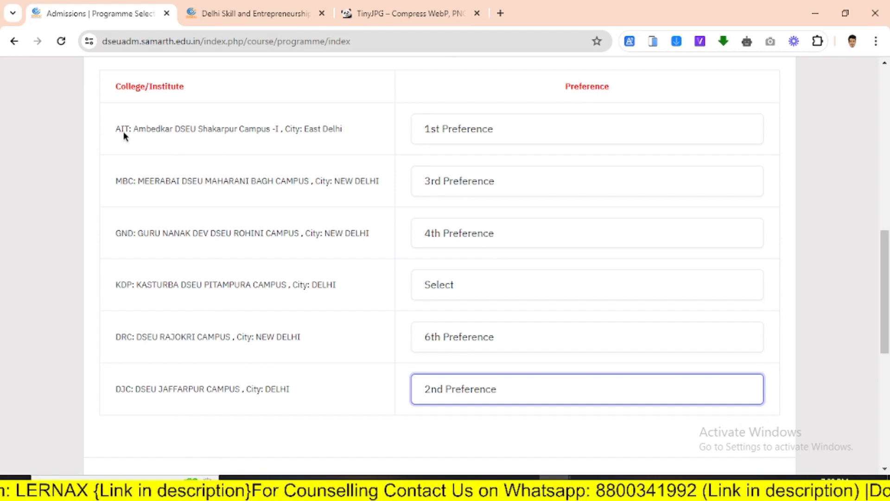
pyautogui.moveTo(123, 131); pyautogui.dragTo(280, 397)
pyautogui.click(280, 397)
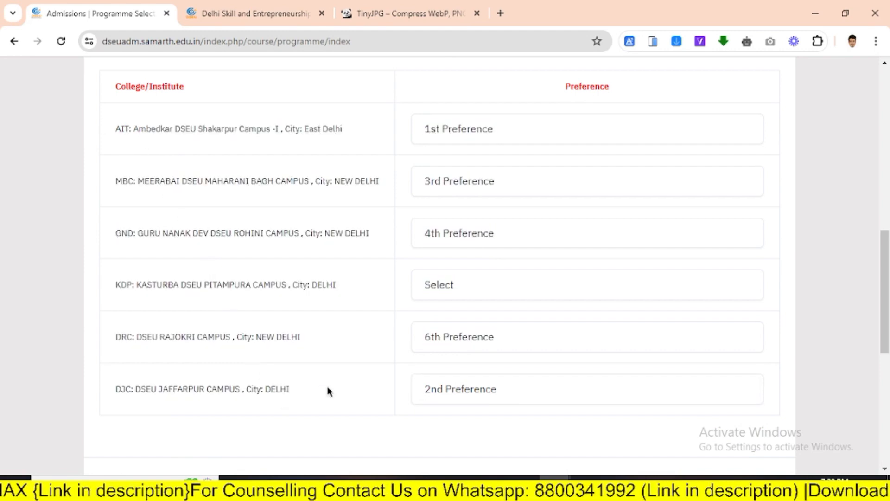
pyautogui.click(483, 284)
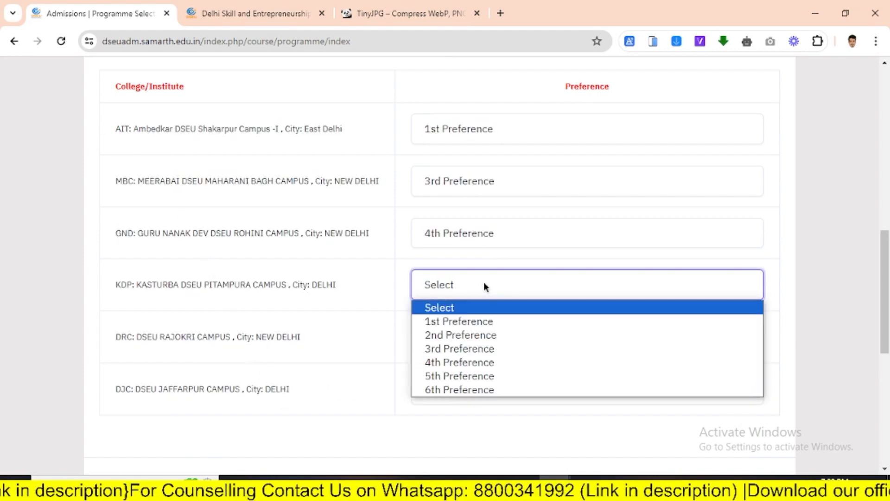
pyautogui.click(386, 256)
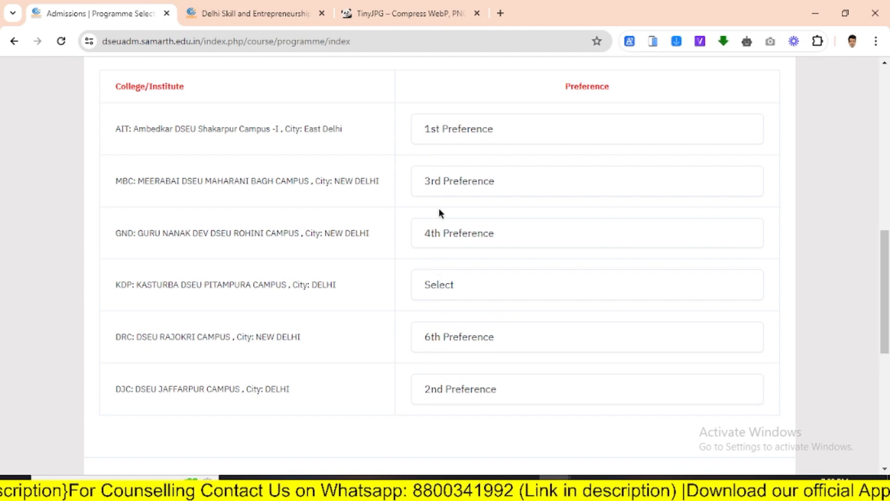
pyautogui.click(446, 290)
pyautogui.click(467, 383)
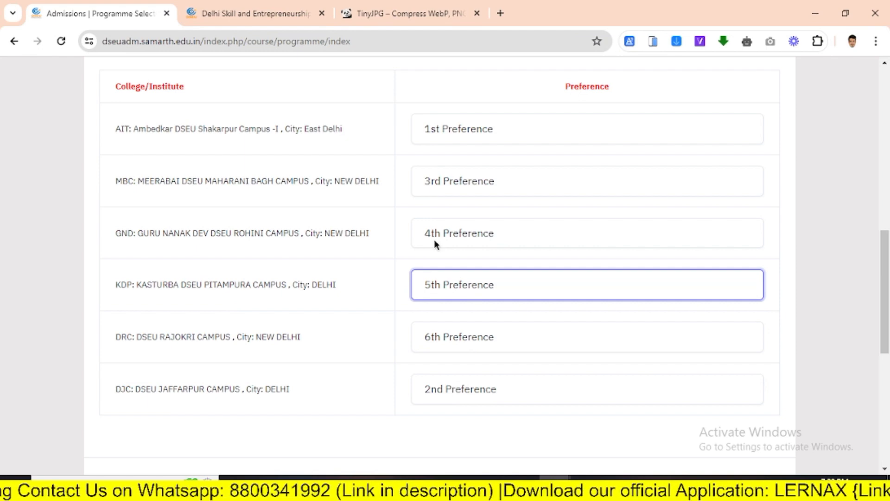
pyautogui.click(452, 239)
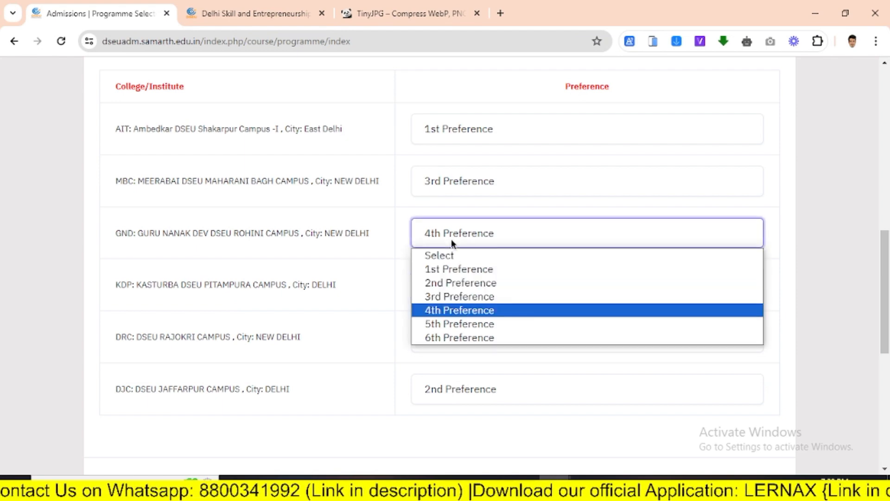
pyautogui.click(469, 268)
pyautogui.click(564, 122)
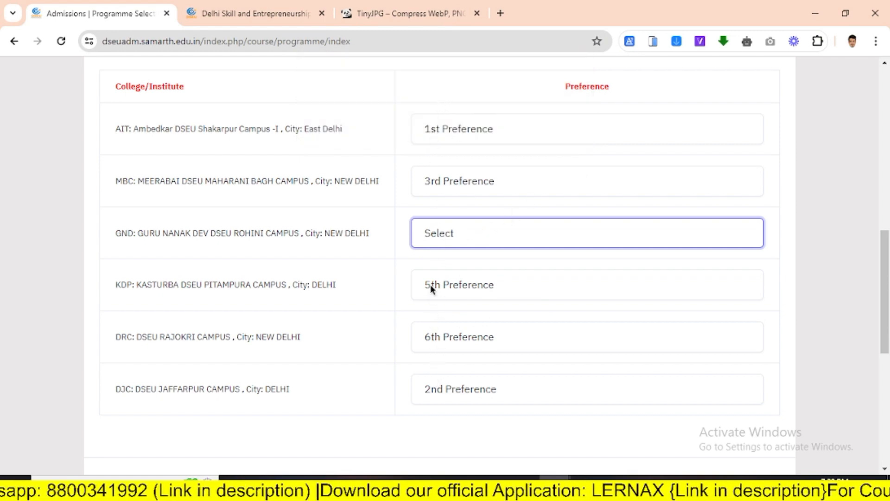
pyautogui.click(435, 233)
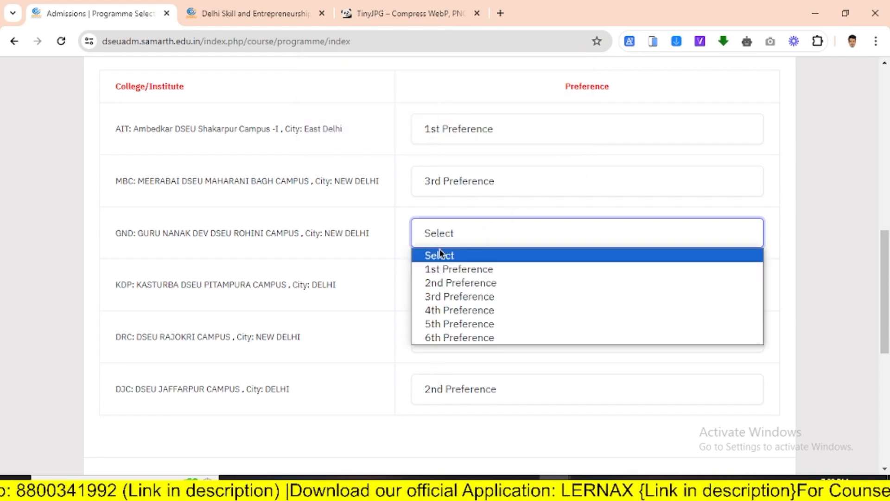
pyautogui.click(453, 307)
pyautogui.scroll(-2, 501, 366)
pyautogui.click(737, 398)
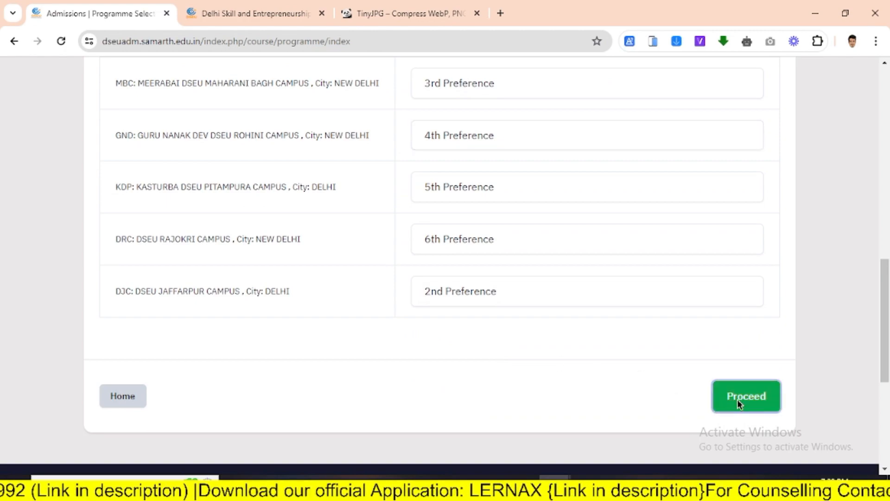
# Continue past the programme summary and Personal Details, then choose criterion (A), 40% in Class X.
pyautogui.scroll(-5, 388, 298)
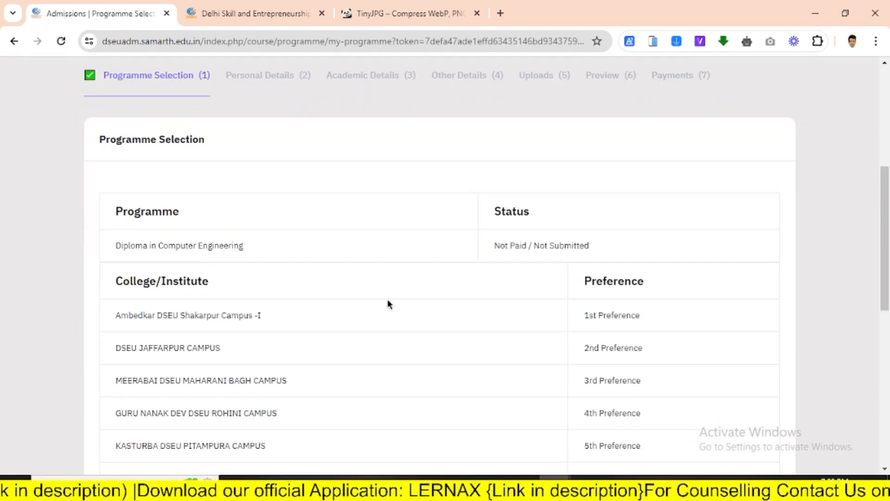
pyautogui.scroll(-4, 387, 304)
pyautogui.click(746, 266)
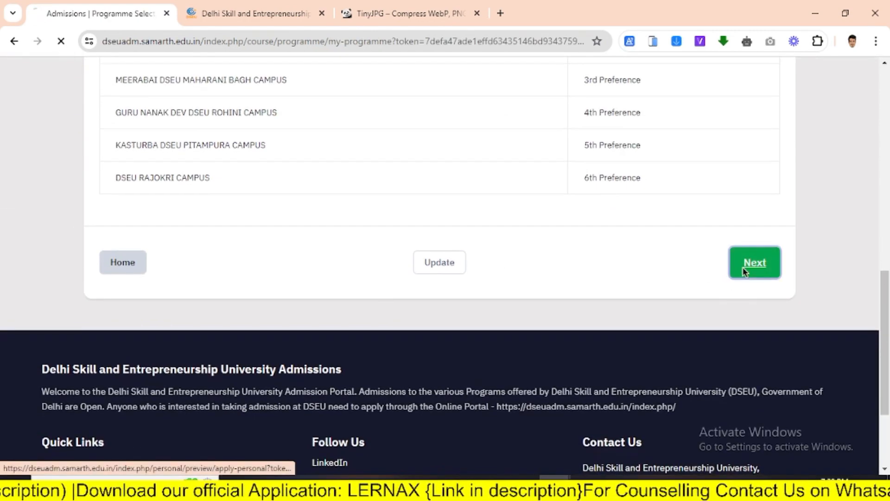
pyautogui.scroll(-7, 421, 260)
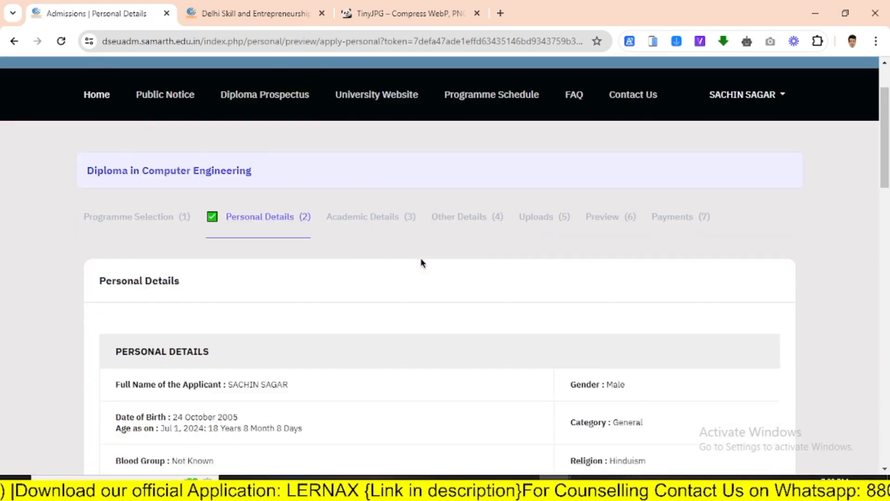
pyautogui.scroll(-10, 420, 263)
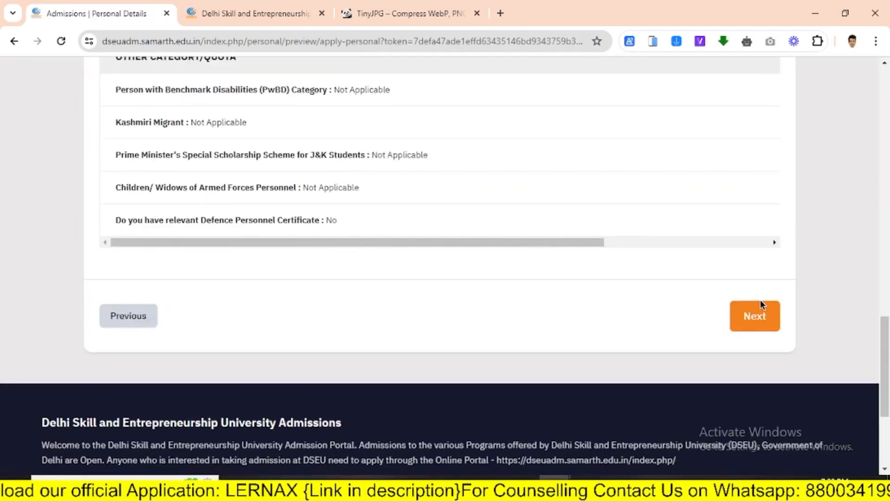
pyautogui.click(761, 305)
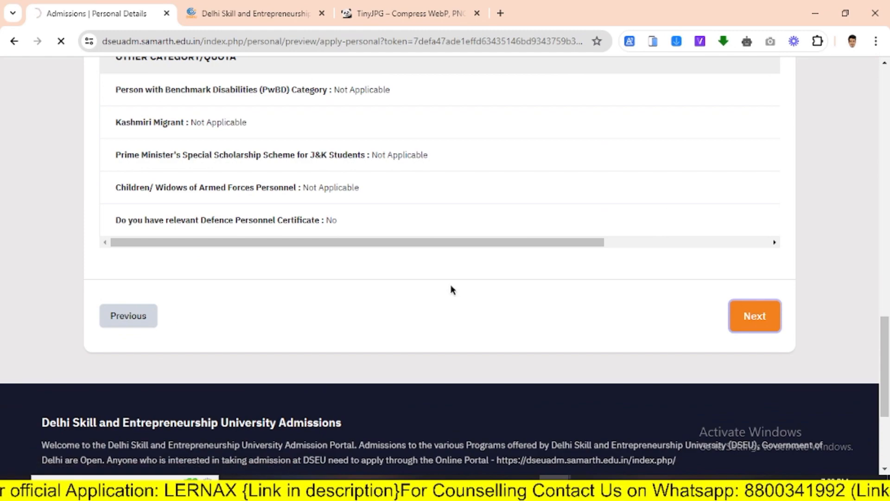
pyautogui.scroll(-10, 451, 288)
pyautogui.scroll(9, 451, 288)
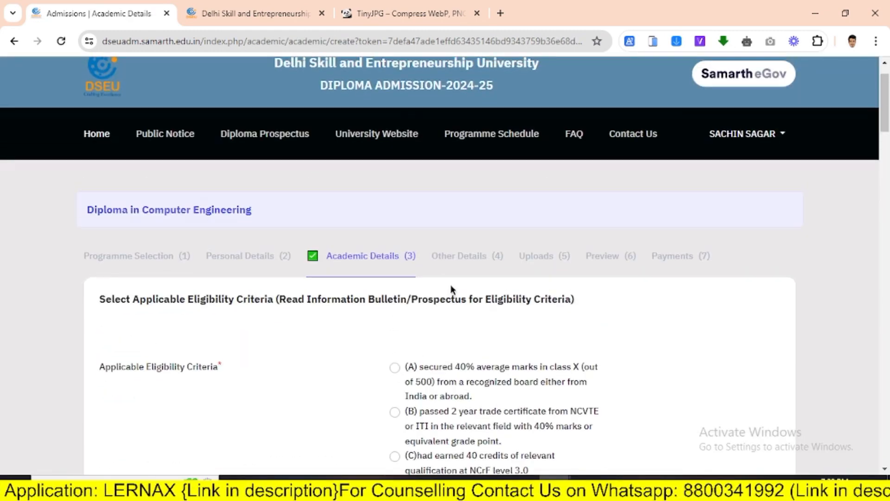
pyautogui.scroll(-4, 451, 288)
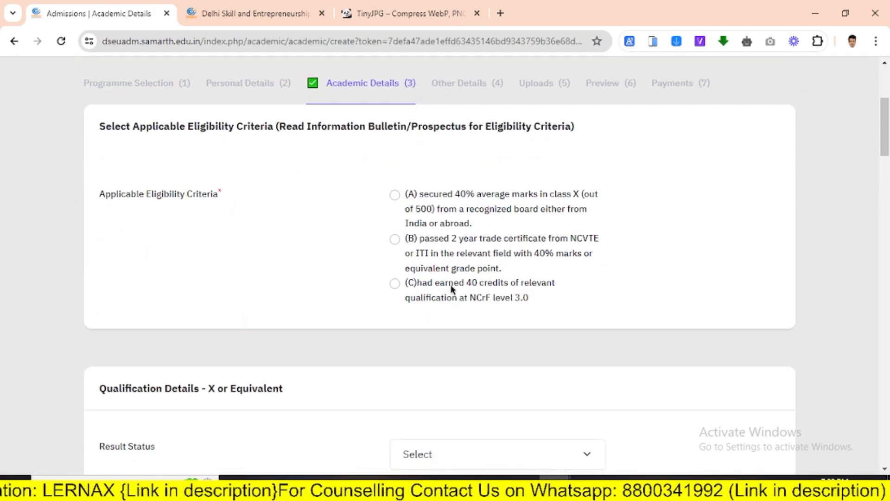
pyautogui.click(400, 196)
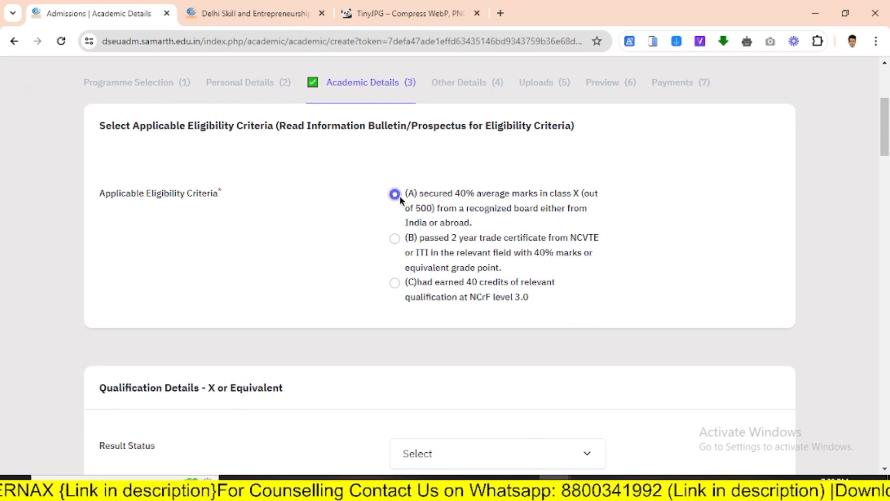
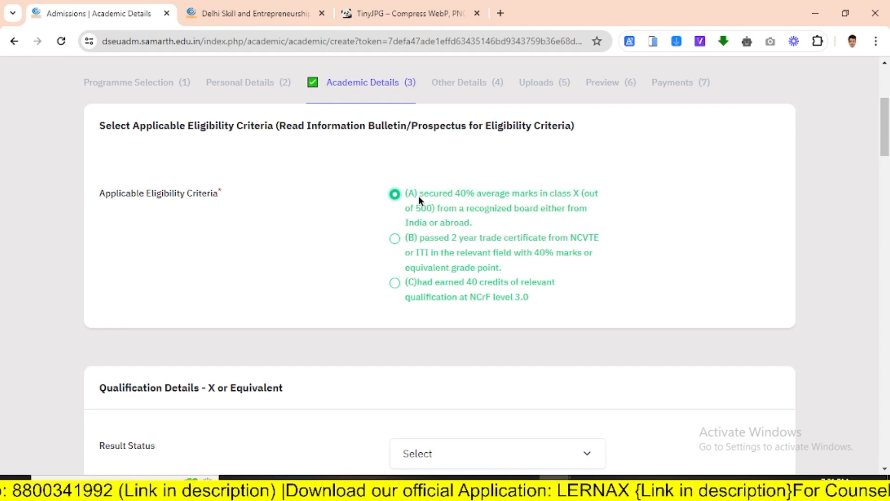
# Mark the Class X result as Passed with 2024 as the year of passing.
pyautogui.scroll(-6, 418, 195)
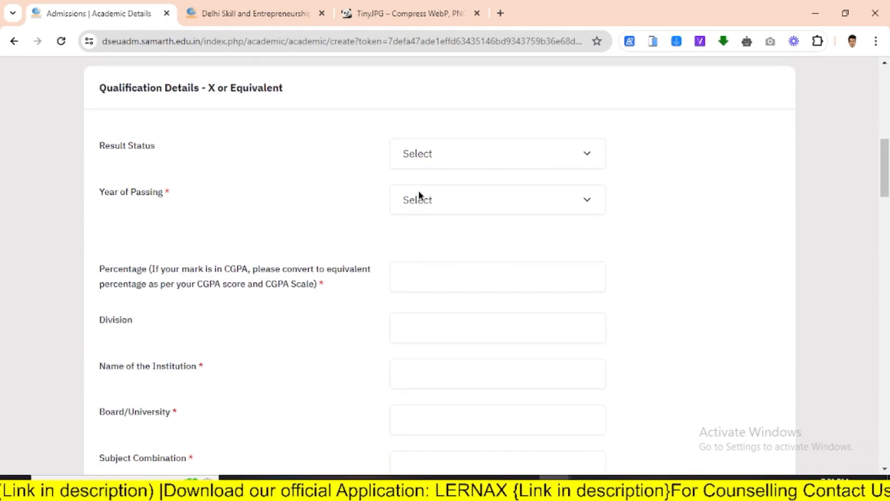
pyautogui.click(417, 157)
pyautogui.click(406, 190)
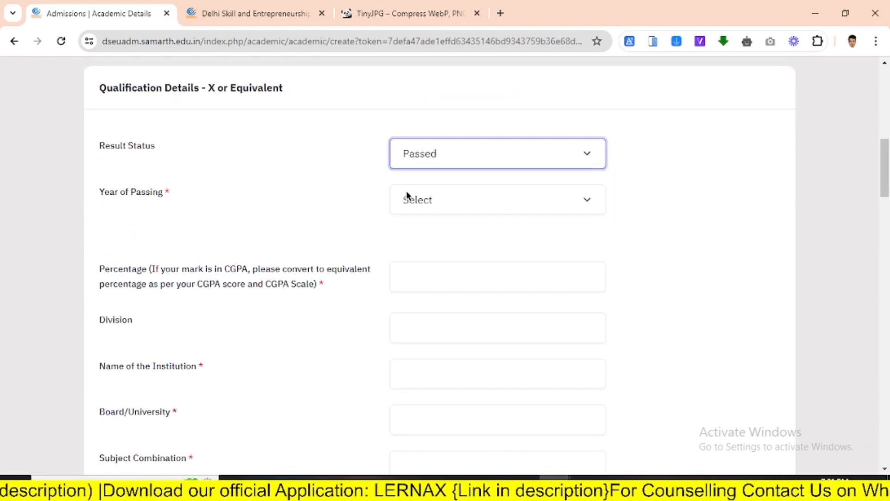
pyautogui.click(411, 199)
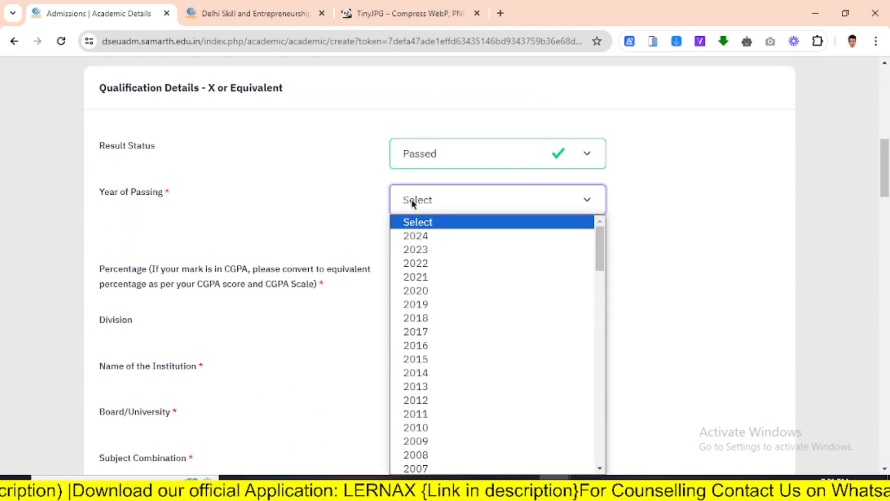
pyautogui.click(406, 236)
# Enter Class X percentage 80, division 1, institution 'surya public' and board 'cbse'.
pyautogui.scroll(-4, 394, 277)
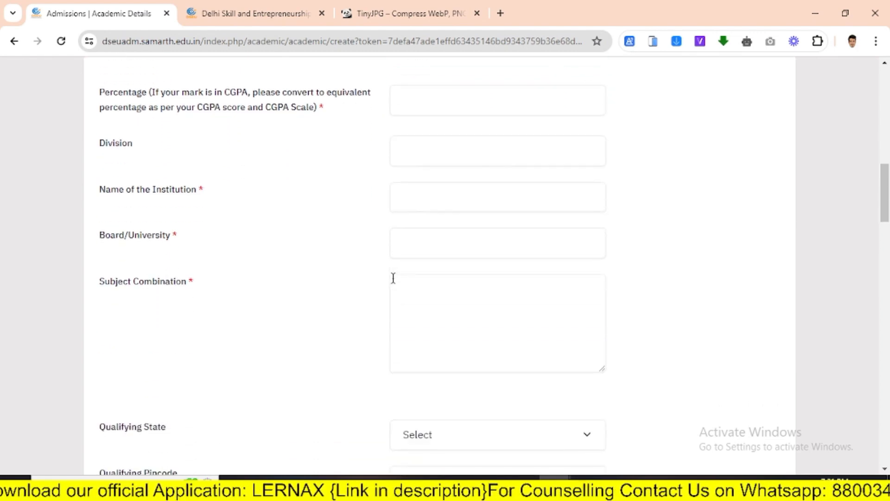
pyautogui.click(454, 97)
pyautogui.write('80')
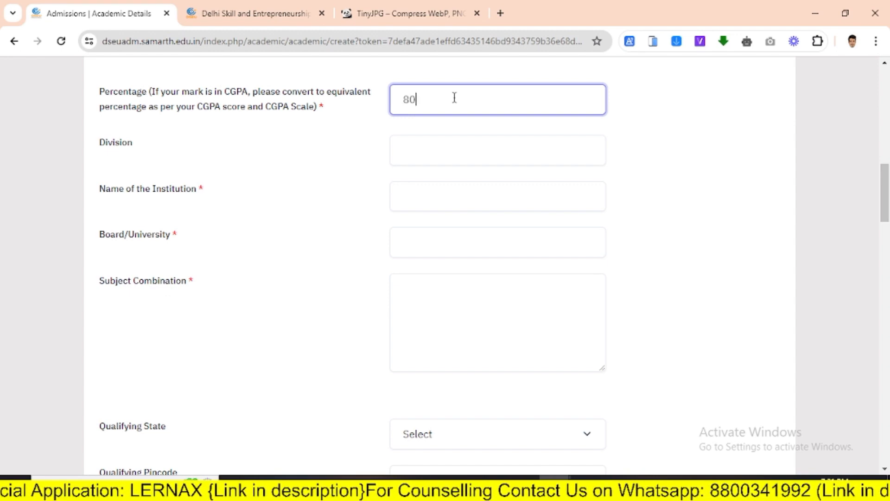
pyautogui.click(400, 153)
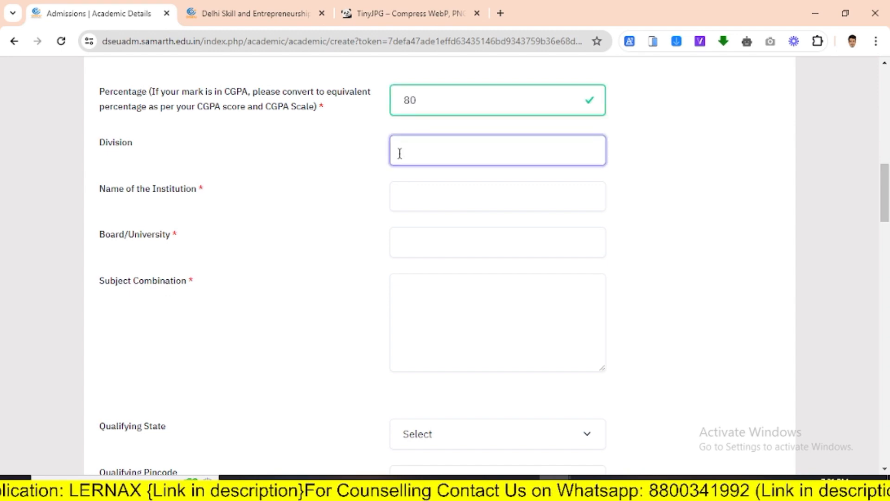
pyautogui.write('1')
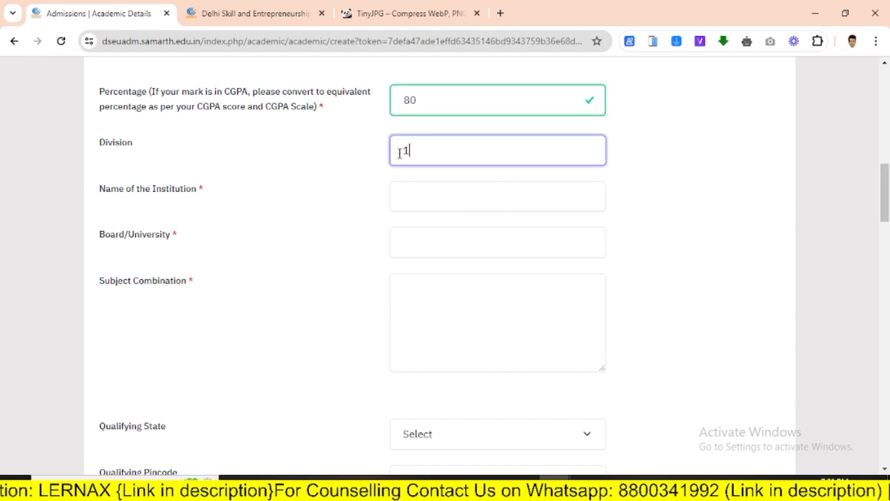
pyautogui.click(405, 186)
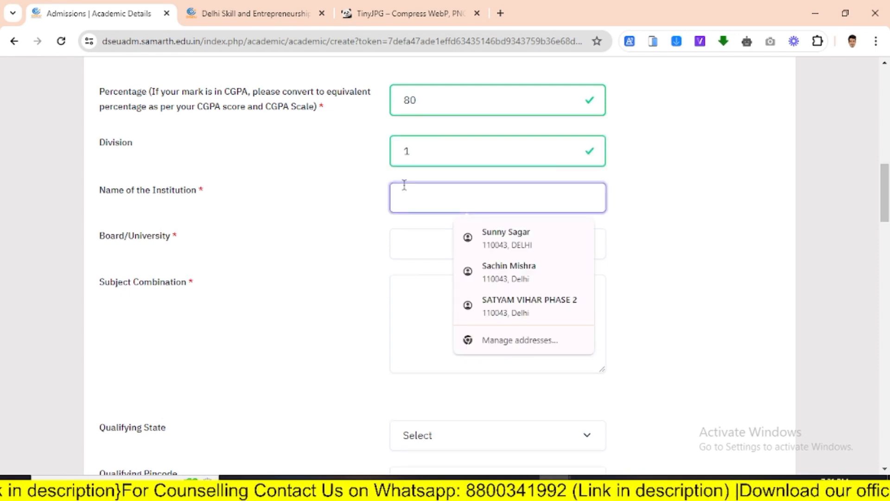
pyautogui.write('sury')
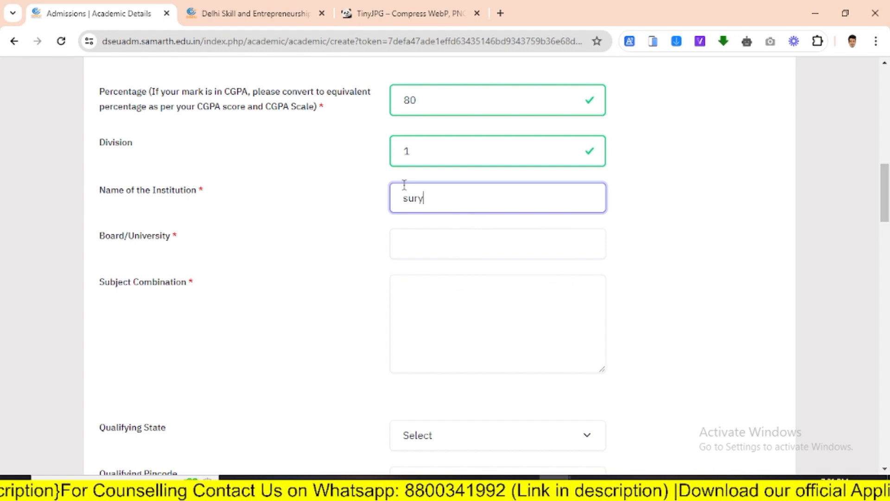
pyautogui.write('a p')
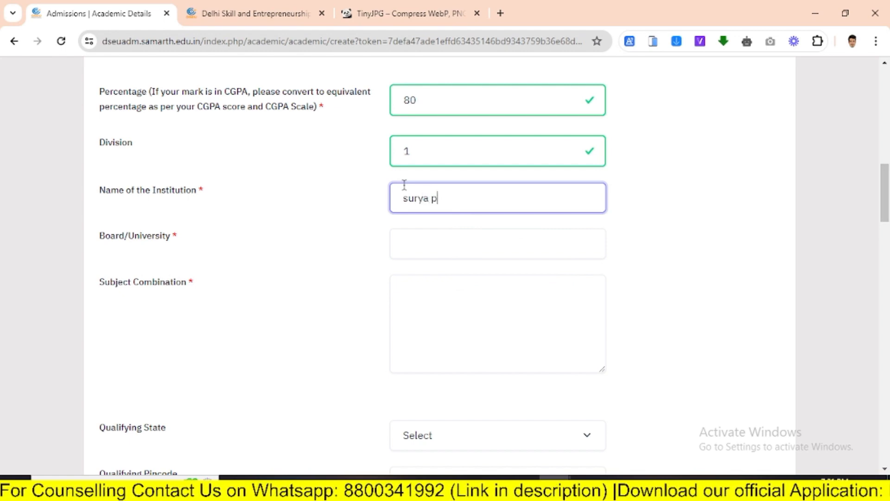
pyautogui.write('ublic')
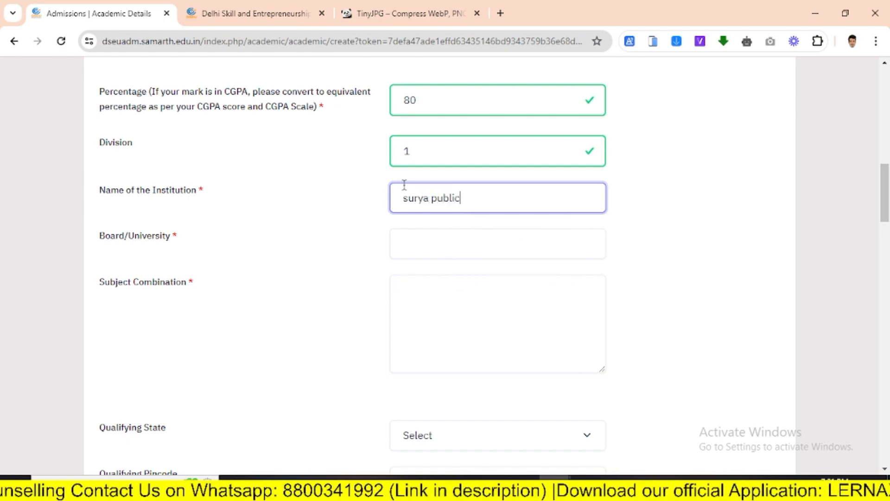
pyautogui.click(409, 250)
pyautogui.write('cbse')
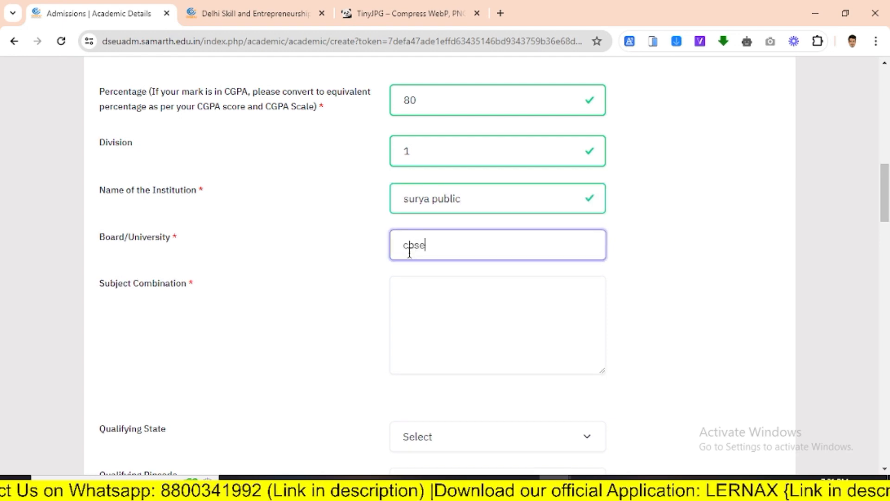
# Enter maths, english, science and computer on separate lines in Subject Combination.
pyautogui.scroll(-2, 410, 253)
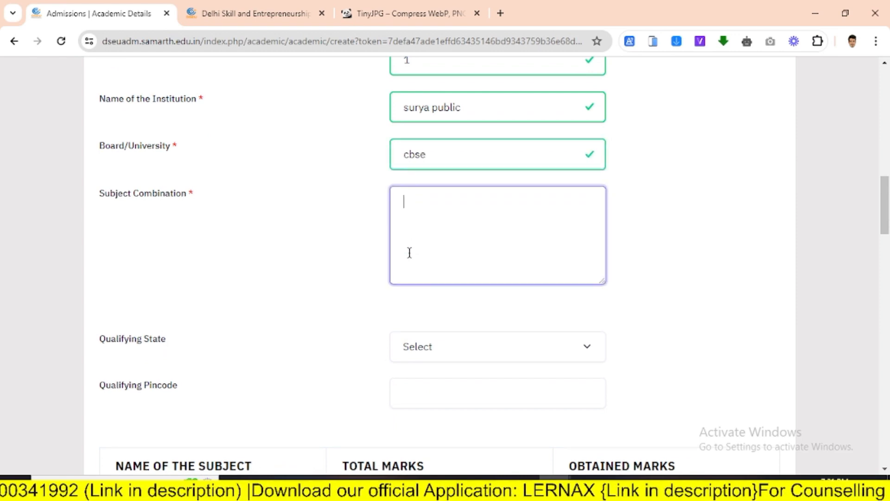
pyautogui.write('ma')
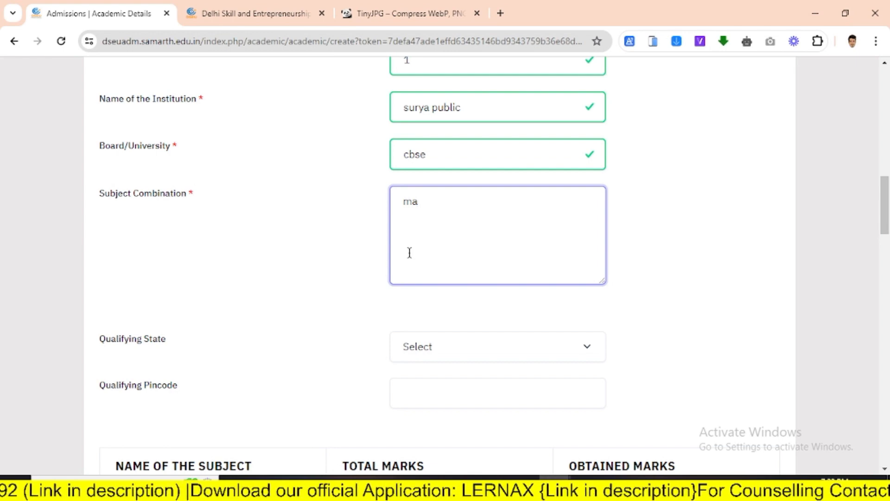
pyautogui.write('ths')
pyautogui.press('Return')
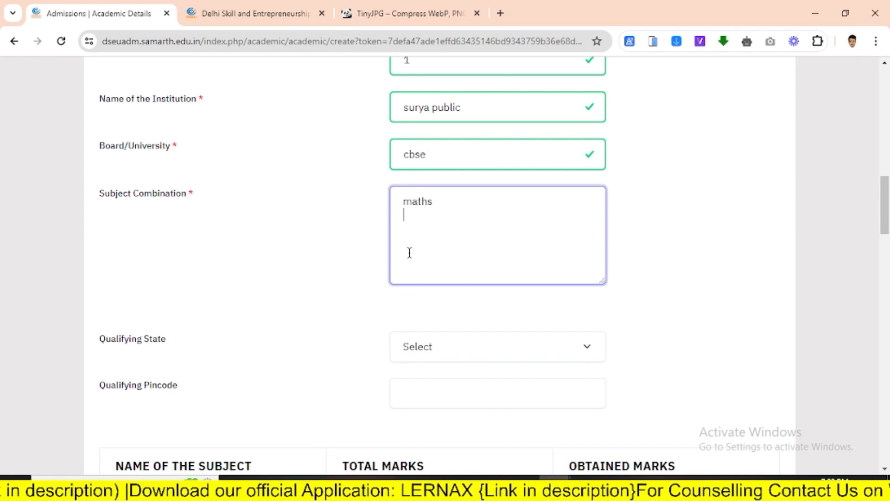
pyautogui.write('english')
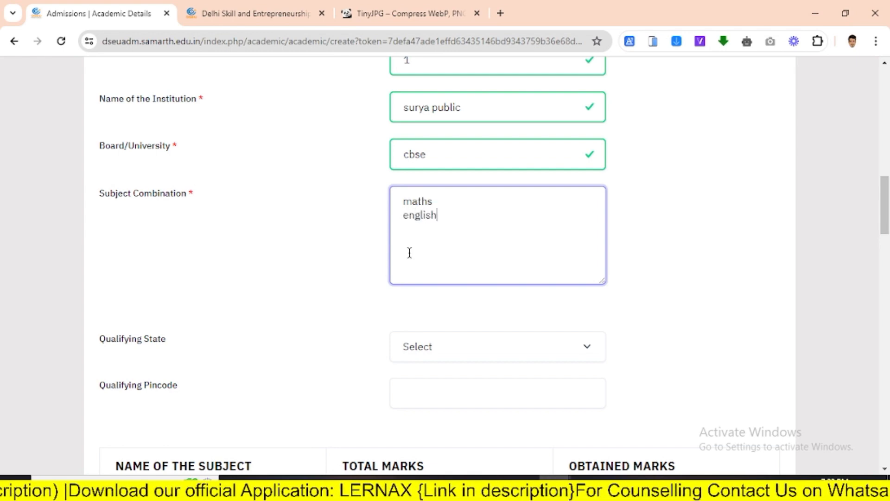
pyautogui.press('Return')
pyautogui.write('science')
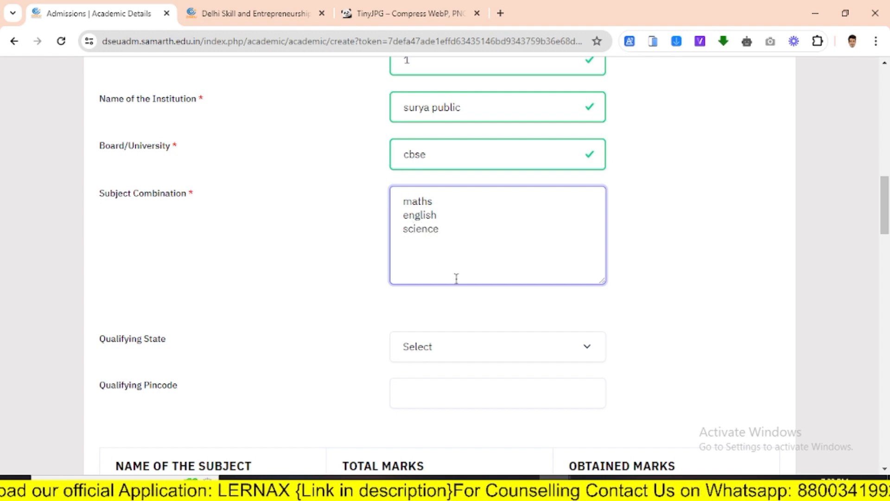
pyautogui.scroll(-3, 455, 276)
pyautogui.click(478, 197)
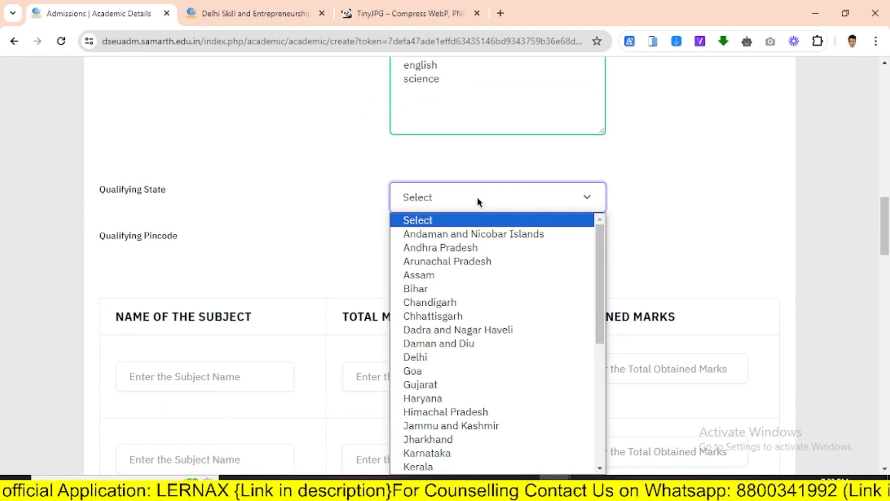
pyautogui.click(436, 104)
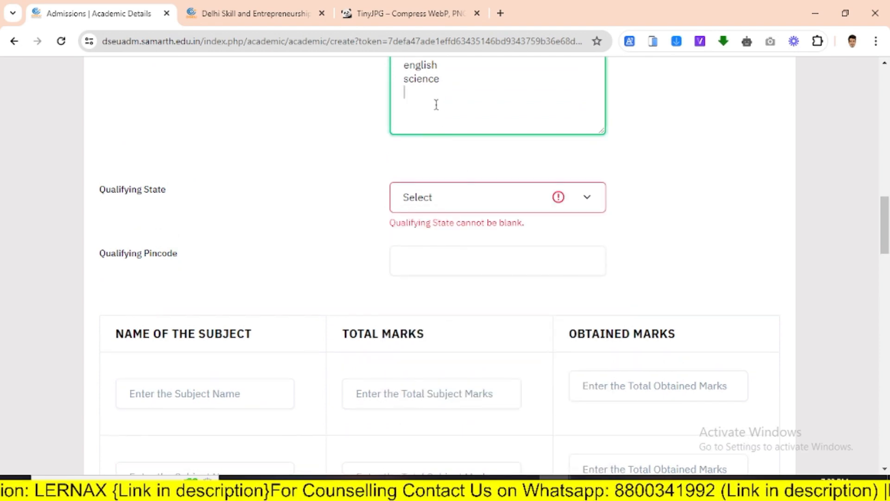
pyautogui.scroll(3, 436, 104)
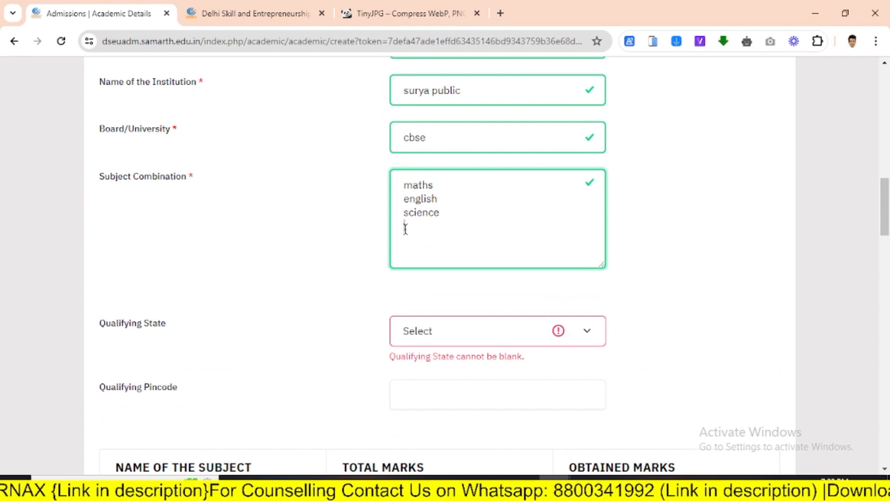
pyautogui.write('compute')
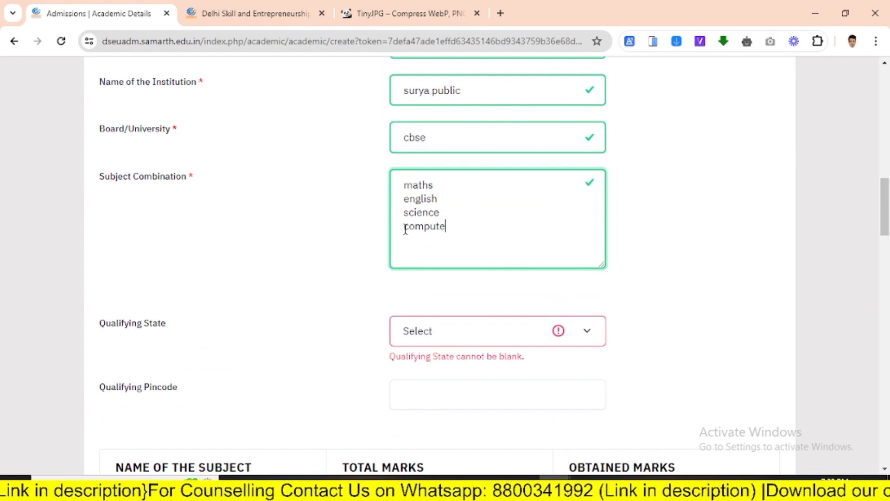
pyautogui.write('r')
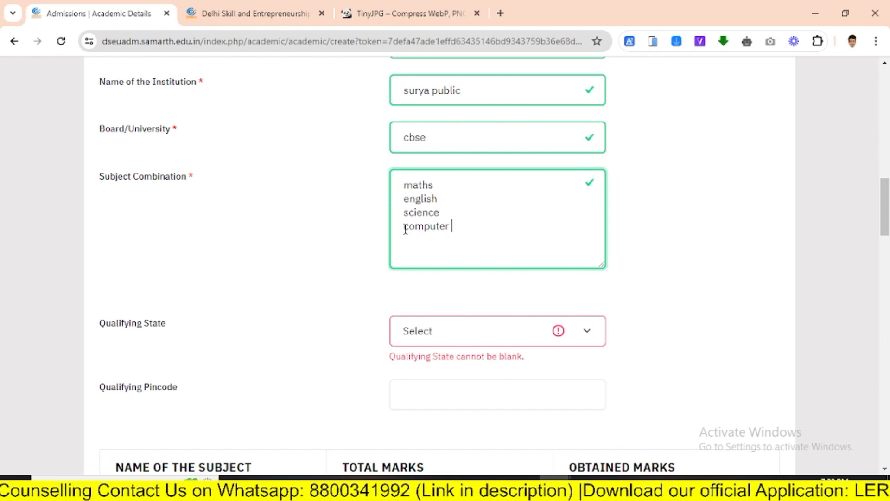
pyautogui.scroll(-4, 459, 319)
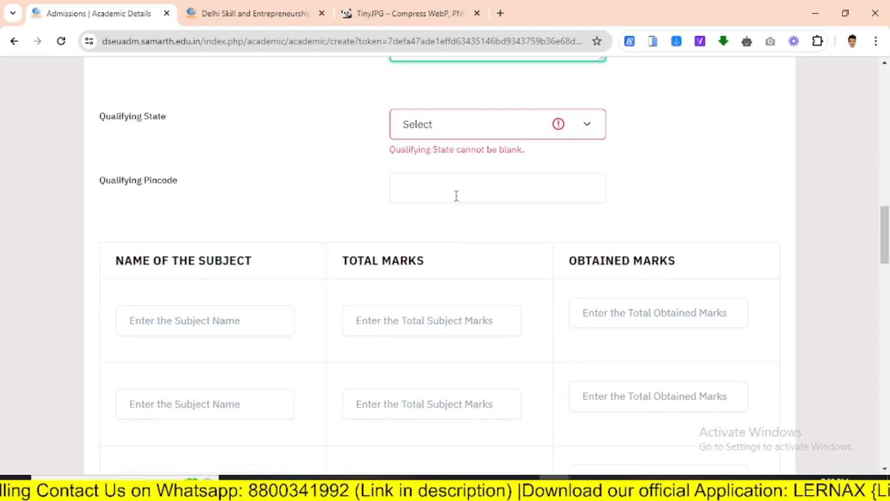
pyautogui.click(458, 130)
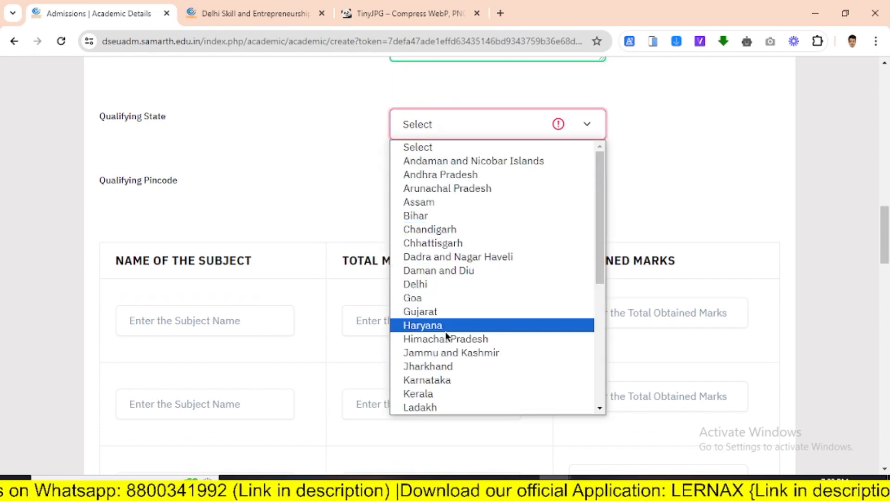
pyautogui.scroll(-3, 446, 331)
pyautogui.scroll(-1, 448, 366)
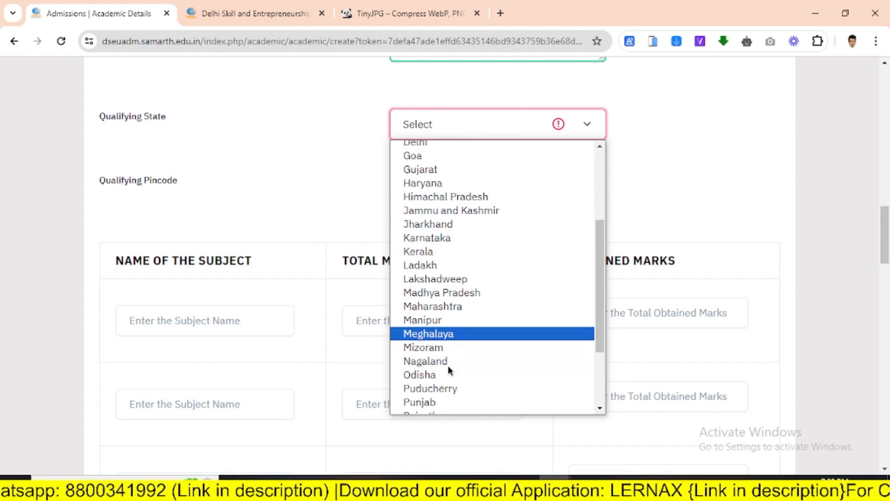
pyautogui.scroll(2, 444, 296)
pyautogui.scroll(1, 443, 295)
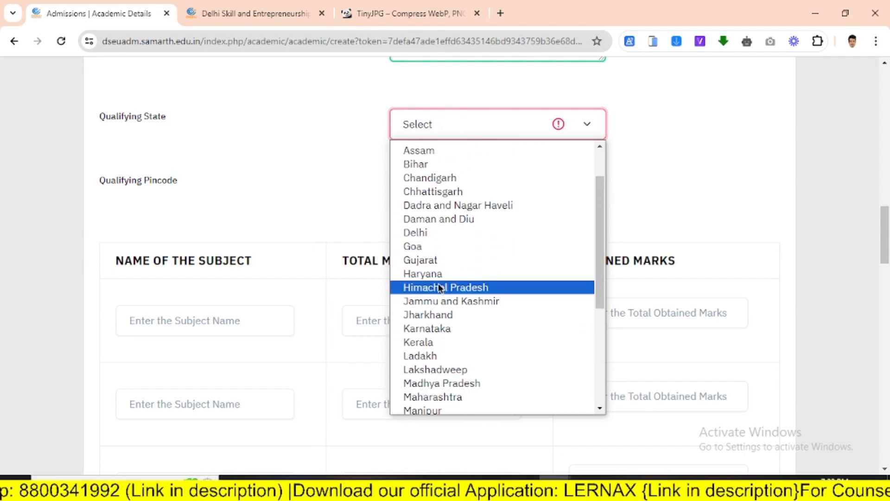
pyautogui.click(419, 235)
pyautogui.click(451, 172)
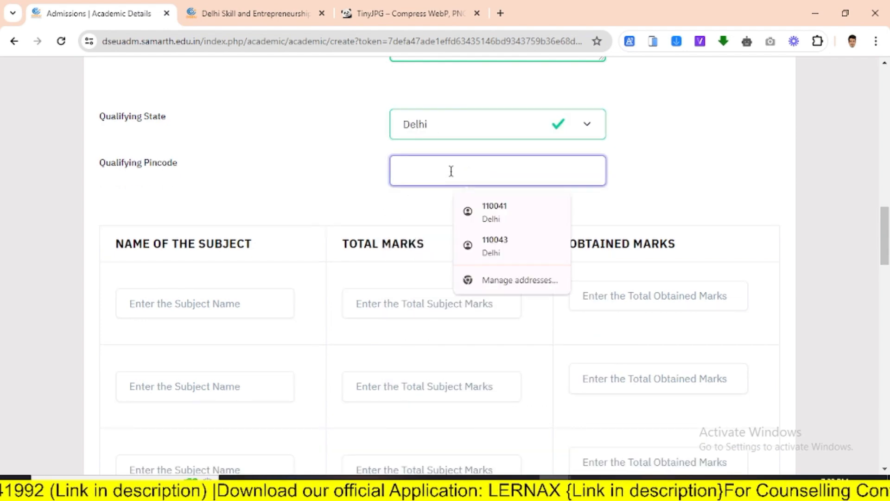
pyautogui.write('110041')
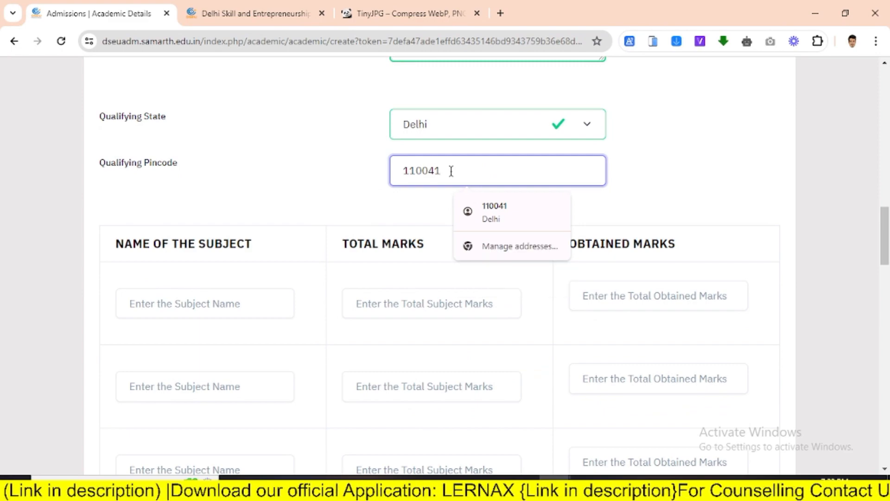
pyautogui.click(343, 228)
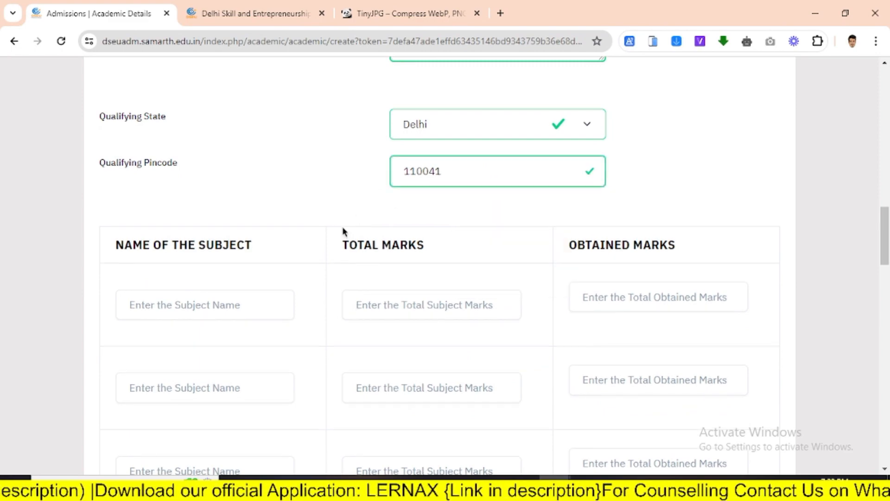
pyautogui.scroll(4, 342, 226)
pyautogui.click(408, 239)
pyautogui.scroll(-18, 432, 192)
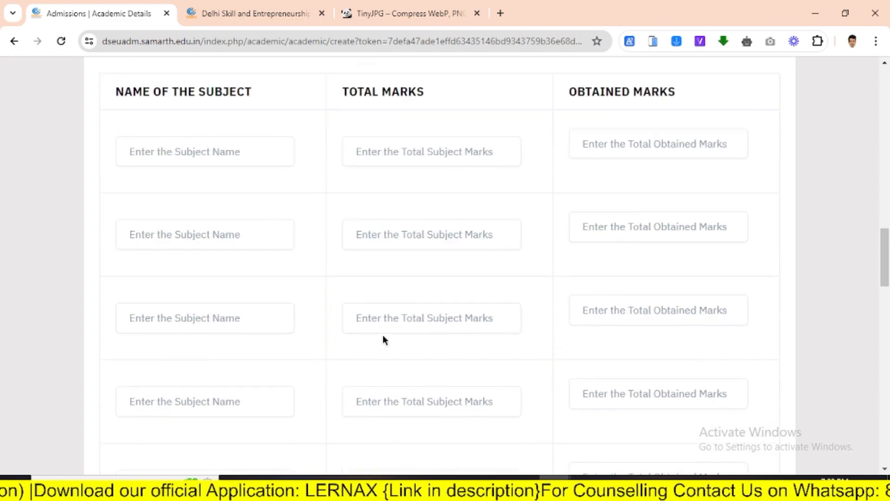
pyautogui.scroll(-2, 518, 389)
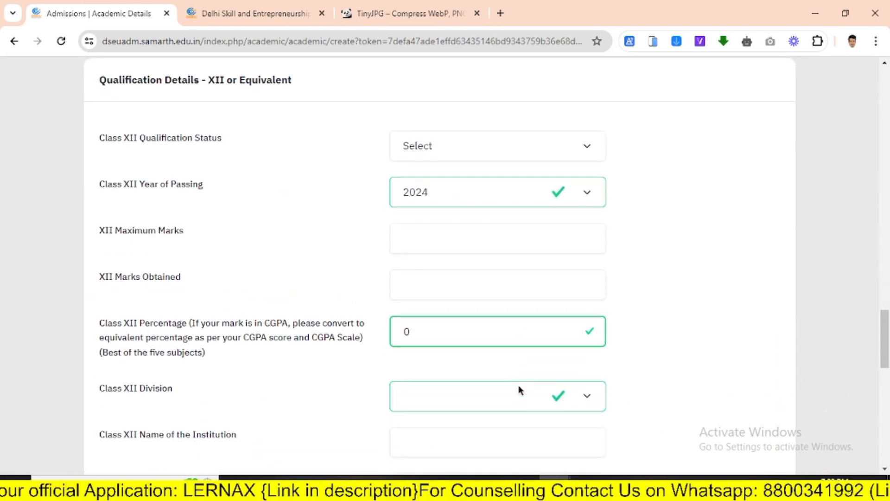
pyautogui.scroll(-5, 343, 227)
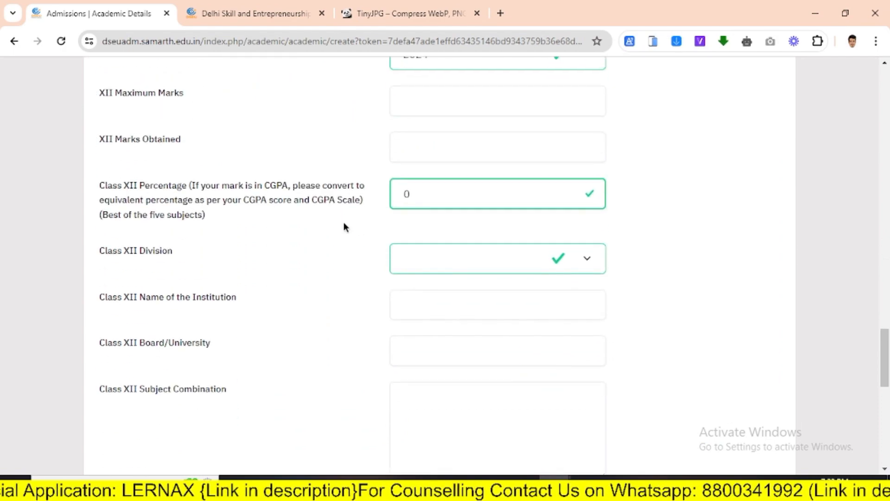
pyautogui.scroll(-9, 343, 226)
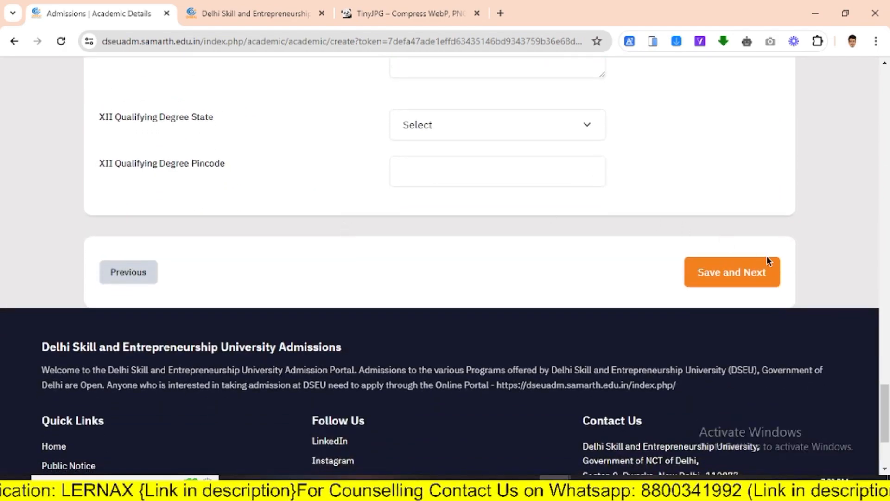
# Try saving the academic details, then start the first marks row with ENGLISH.
pyautogui.click(732, 273)
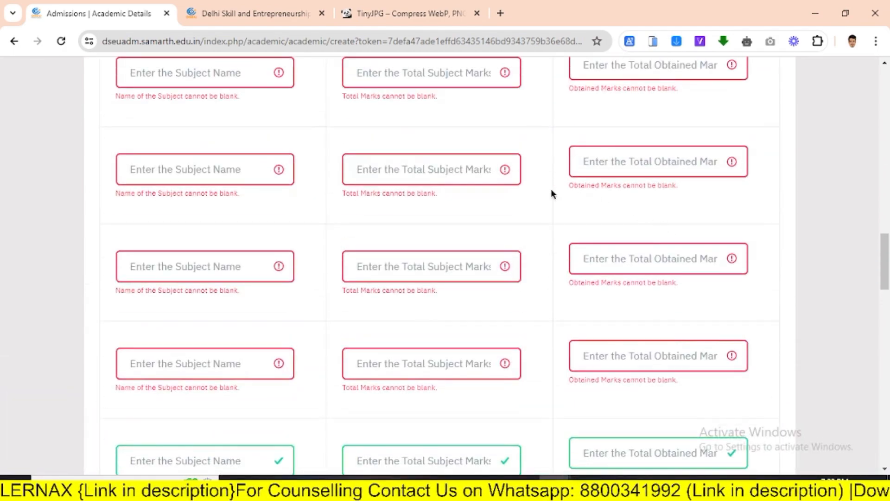
pyautogui.scroll(3, 524, 186)
pyautogui.click(184, 231)
pyautogui.write('E')
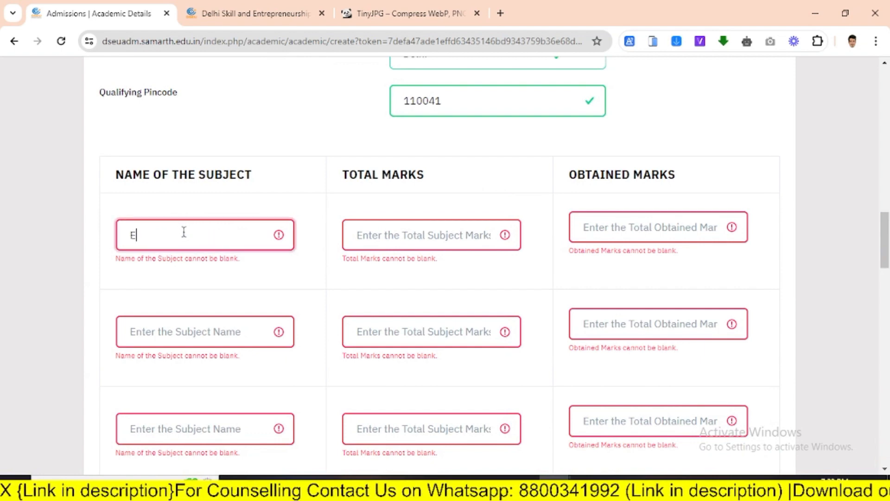
pyautogui.write('NGLISH')
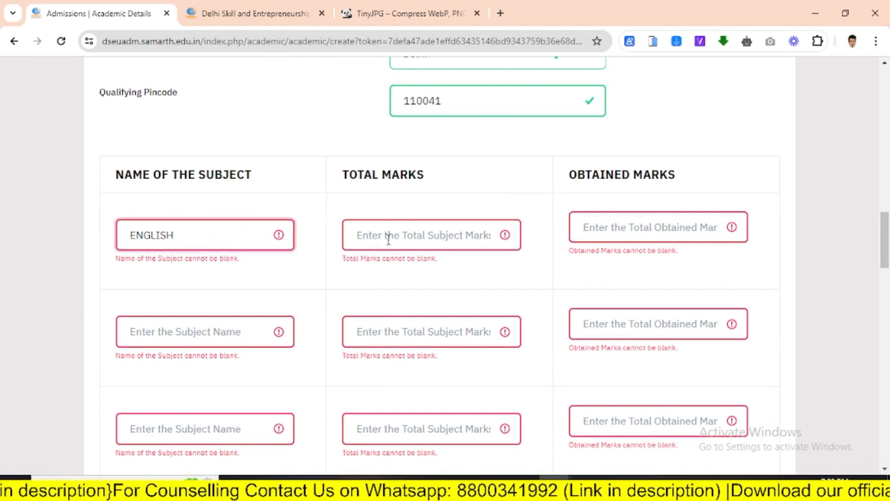
pyautogui.click(389, 238)
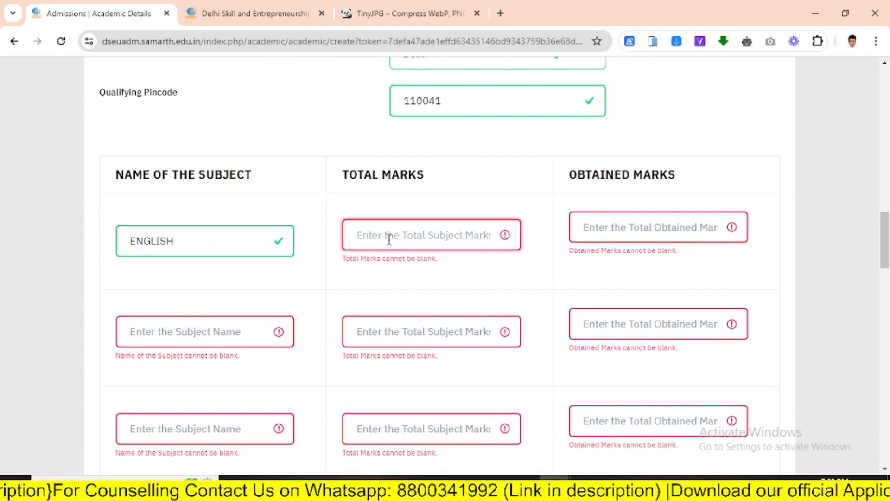
pyautogui.write('88')
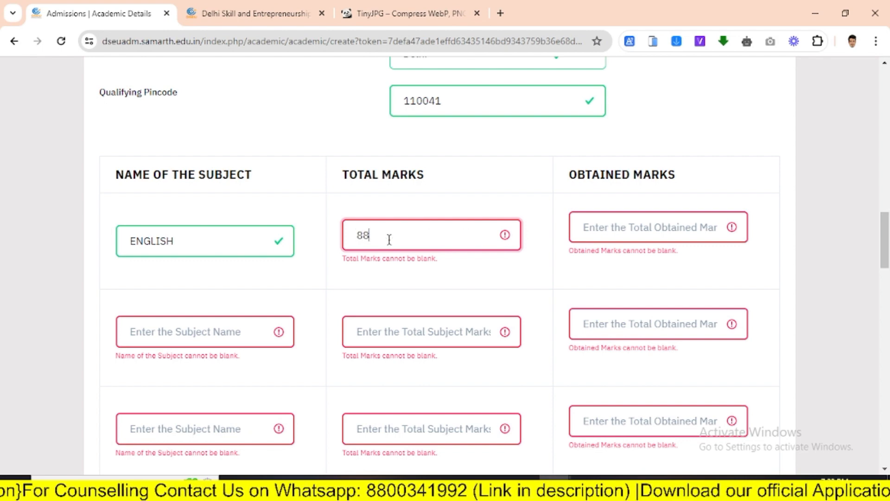
pyautogui.click(622, 231)
pyautogui.write('100')
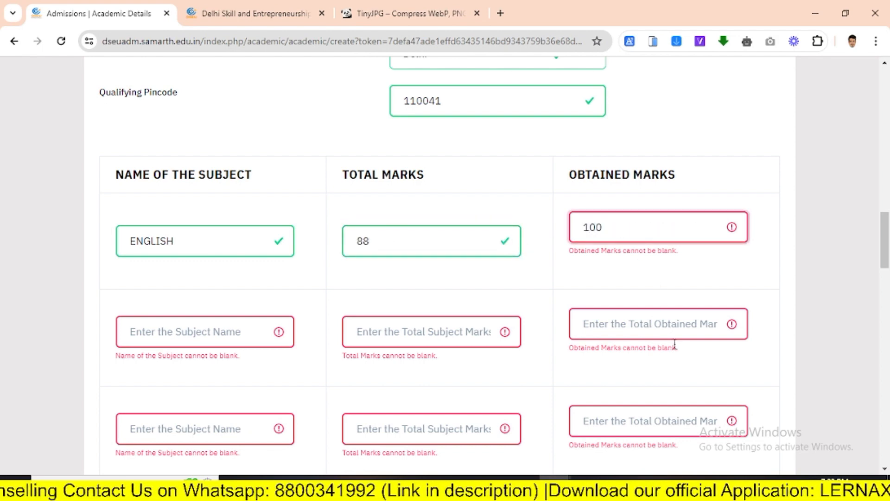
# Correct the ENGLISH row to 100 total marks and 80 obtained.
pyautogui.click(671, 323)
pyautogui.write('100')
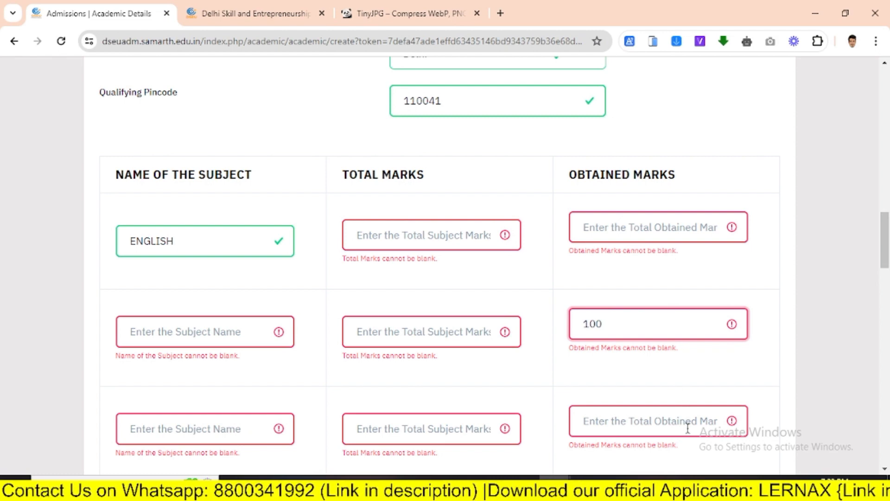
pyautogui.click(465, 234)
pyautogui.write('1000')
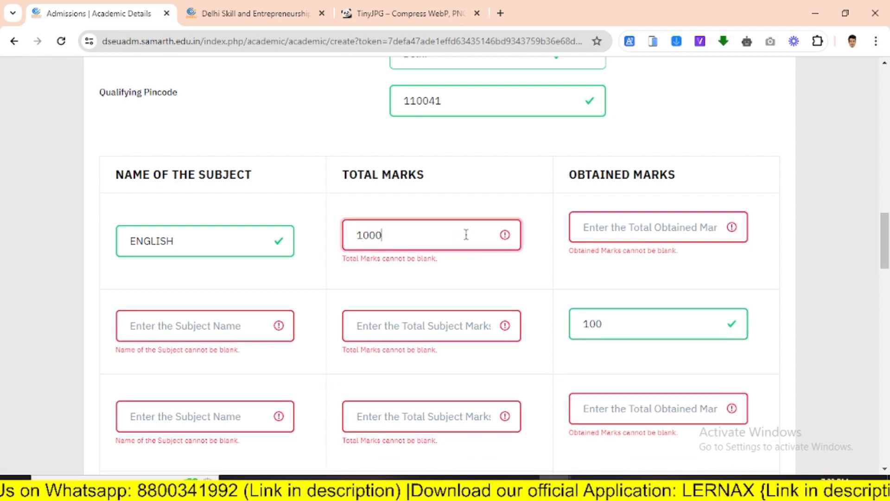
pyautogui.press('BackSpace')
pyautogui.click(664, 236)
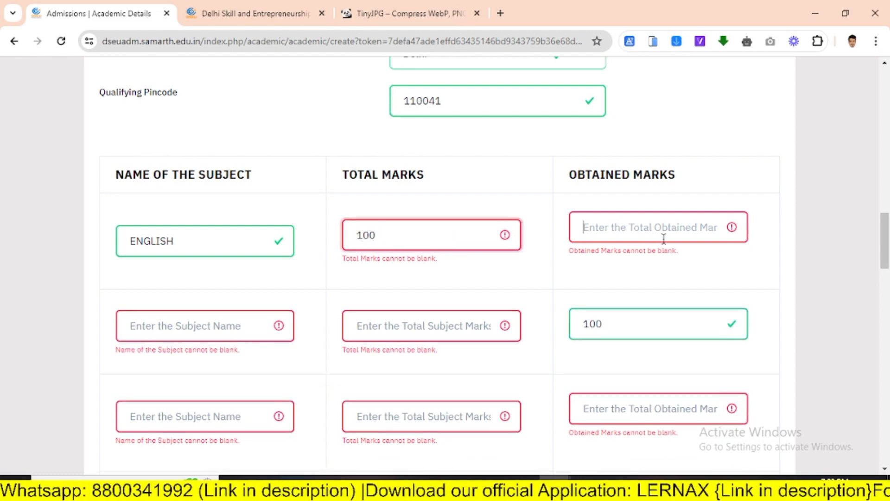
pyautogui.write('80')
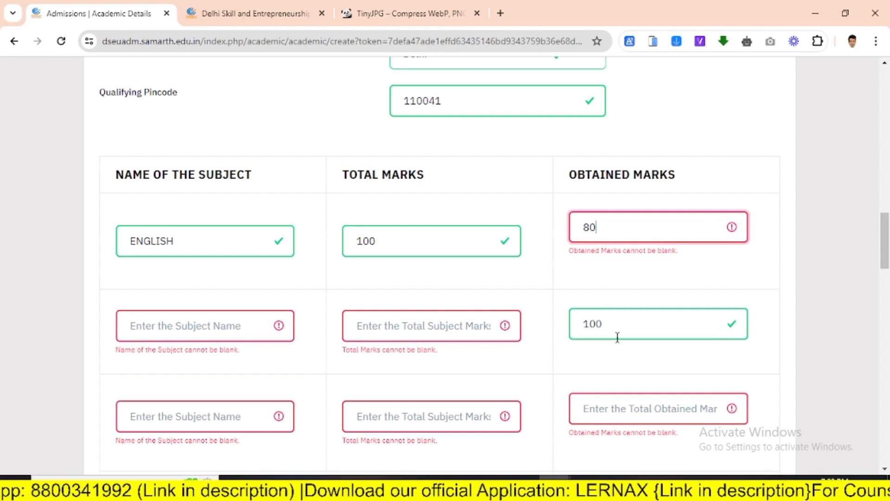
# Set the second row to 80 out of 100 and give rows three and four 100 total.
pyautogui.moveTo(616, 334); pyautogui.dragTo(570, 321)
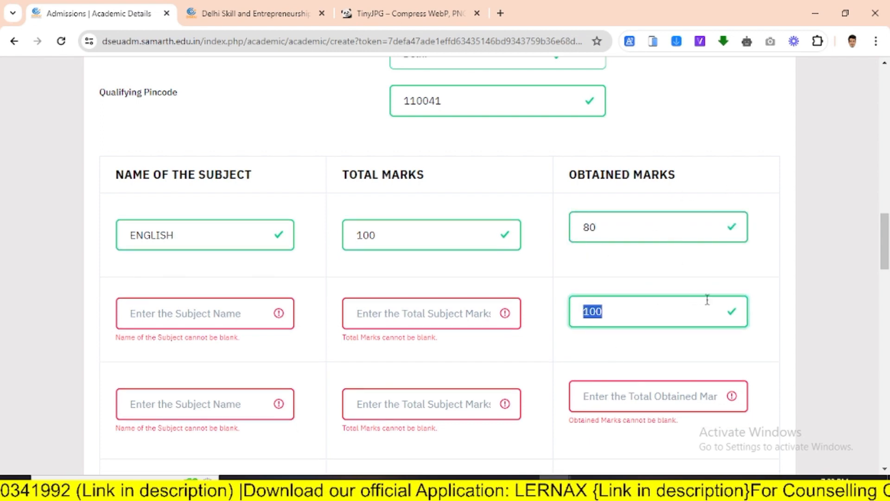
pyautogui.write('80')
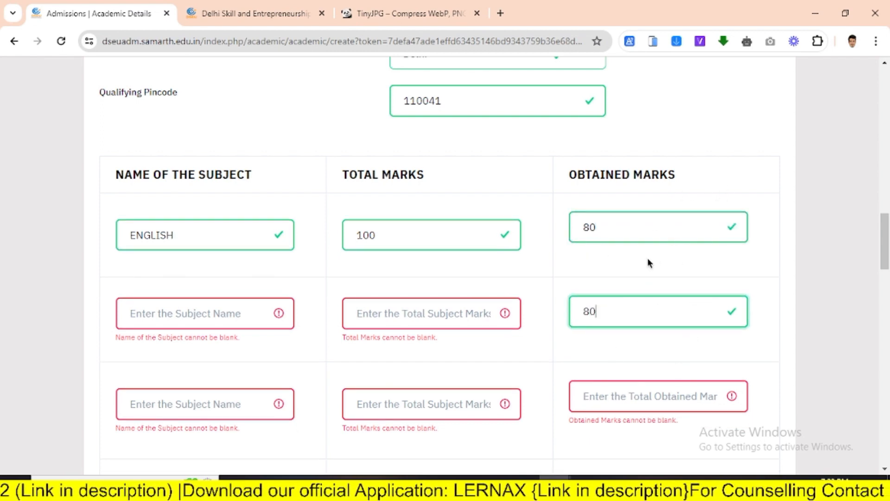
pyautogui.click(449, 315)
pyautogui.write('100')
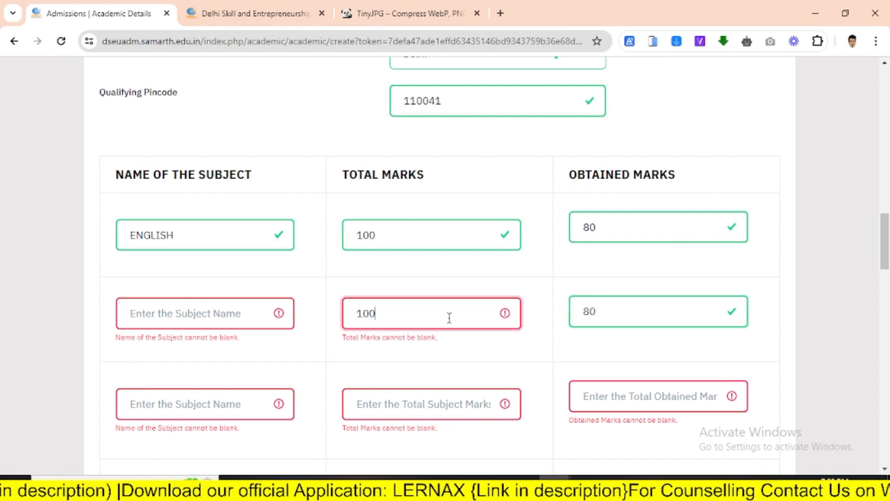
pyautogui.scroll(-2, 446, 311)
pyautogui.click(445, 307)
pyautogui.write('100')
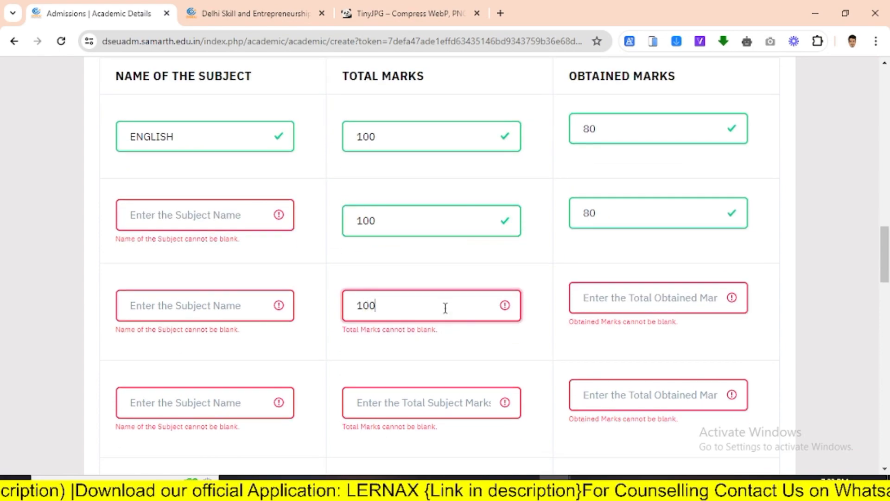
pyautogui.click(479, 394)
pyautogui.write('100')
# Name the second and third subjects SCIENCE and MATHS.
pyautogui.scroll(-5, 478, 395)
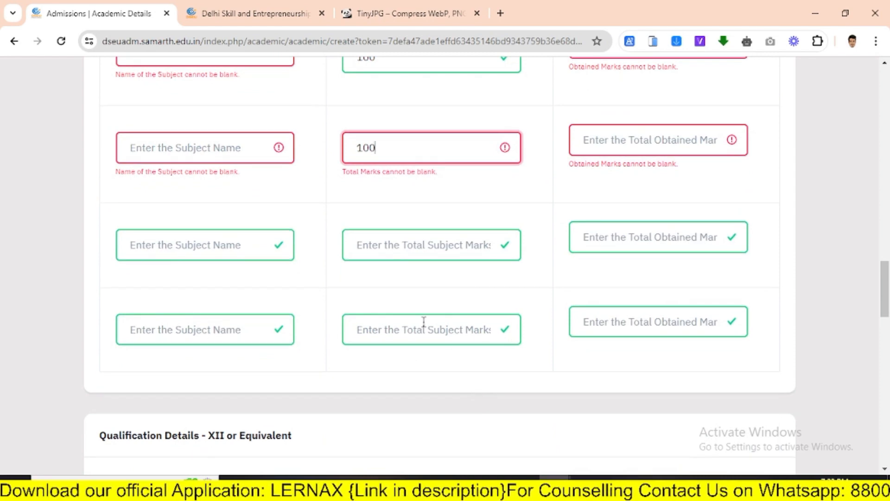
pyautogui.scroll(5, 399, 232)
pyautogui.click(202, 225)
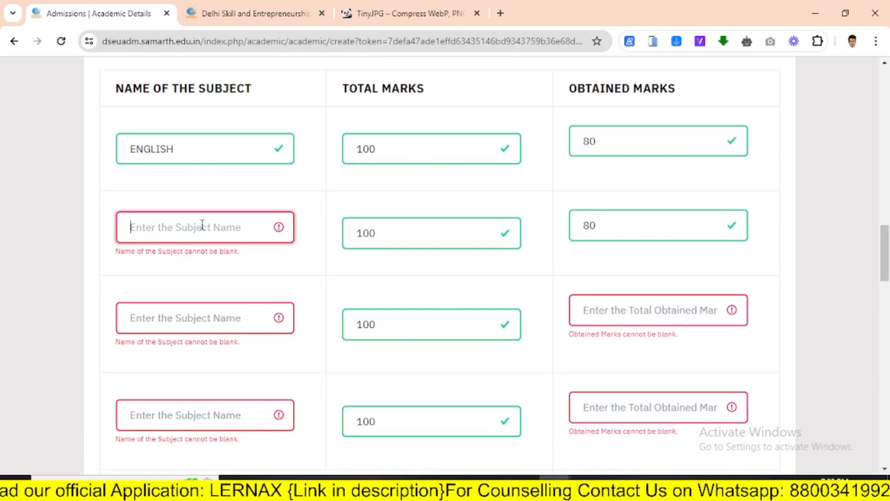
pyautogui.write('SCIENCE')
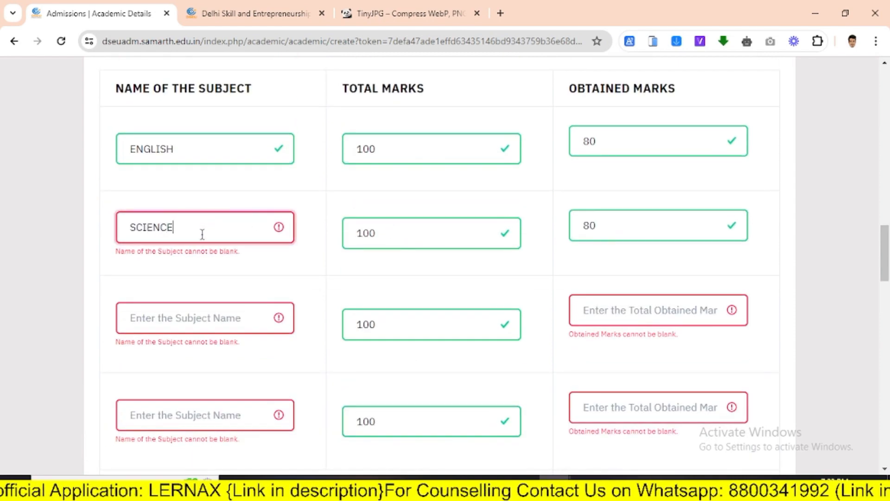
pyautogui.click(209, 331)
pyautogui.write('MATHS')
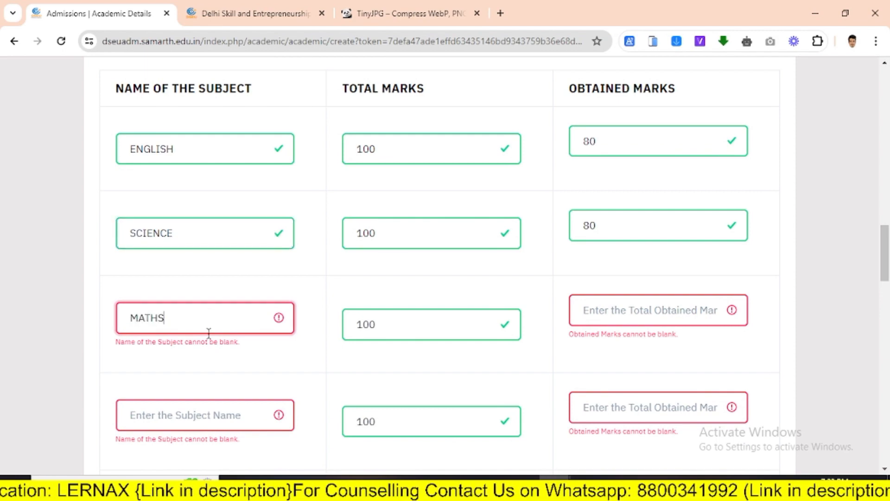
# Give MATHS 90 obtained marks.
pyautogui.scroll(-5, 209, 332)
pyautogui.click(182, 234)
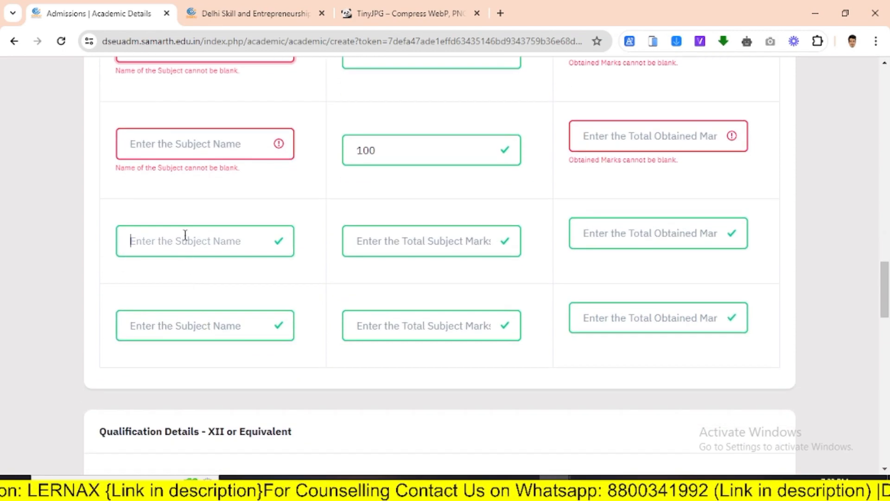
pyautogui.scroll(2, 495, 223)
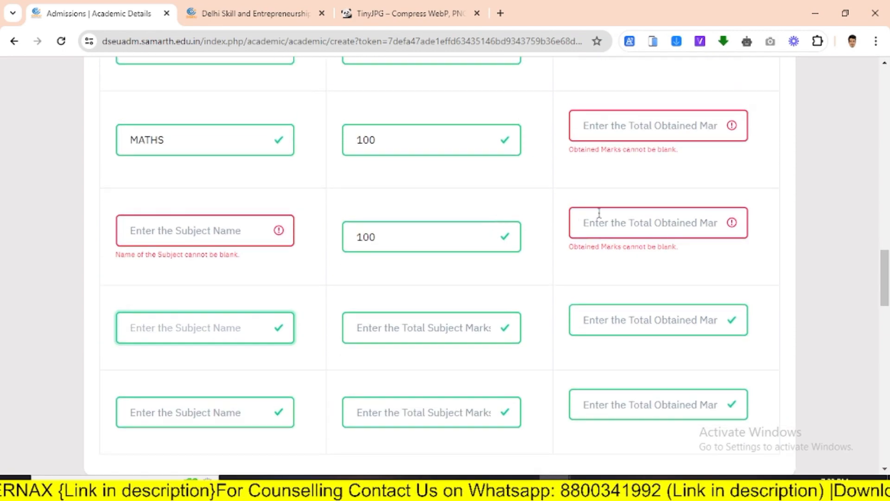
pyautogui.click(633, 217)
pyautogui.scroll(2, 633, 218)
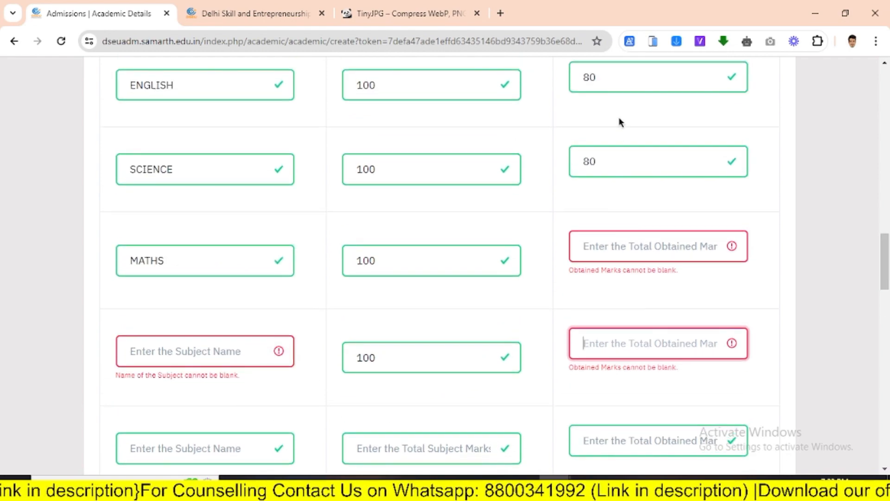
pyautogui.scroll(2, 622, 123)
pyautogui.scroll(-1, 627, 220)
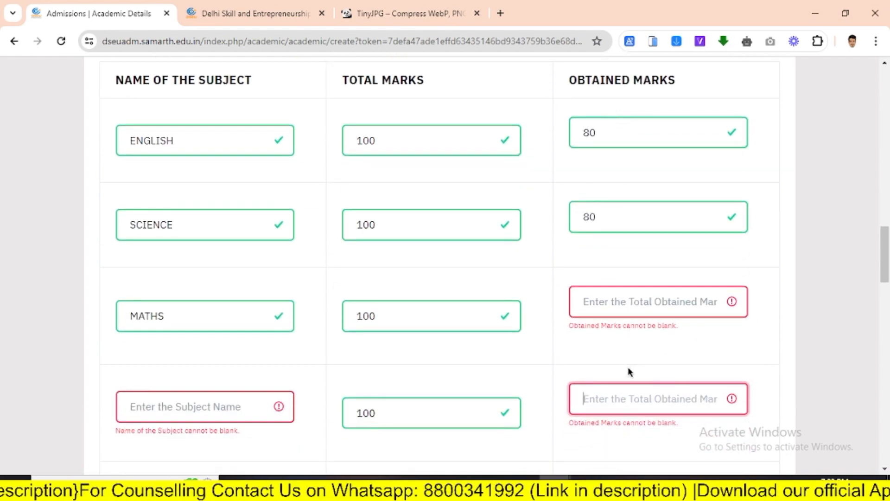
pyautogui.click(631, 303)
pyautogui.write('90')
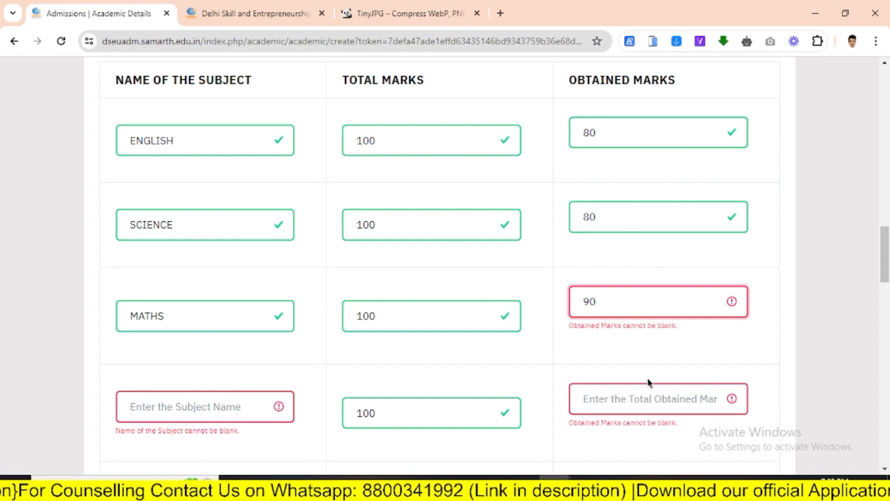
pyautogui.click(655, 398)
# Give the fourth subject 50 marks and reset the Class XII status and year to Select.
pyautogui.write('50')
pyautogui.scroll(-10, 655, 398)
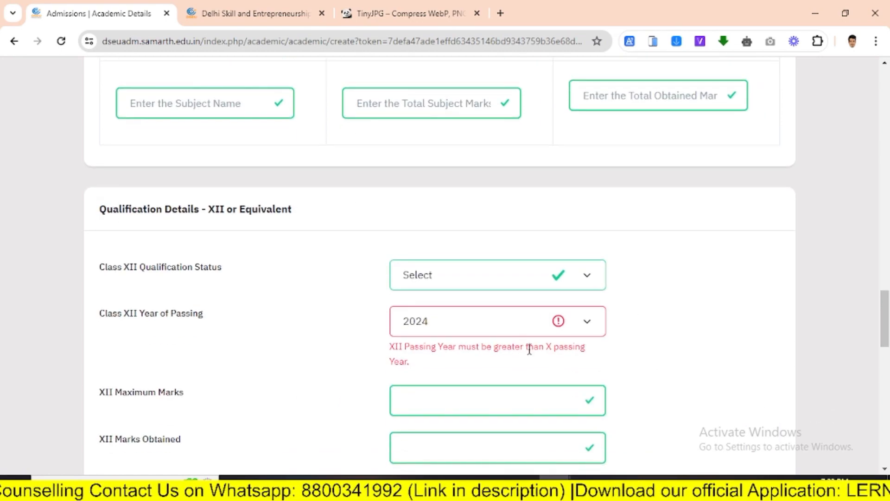
pyautogui.click(477, 169)
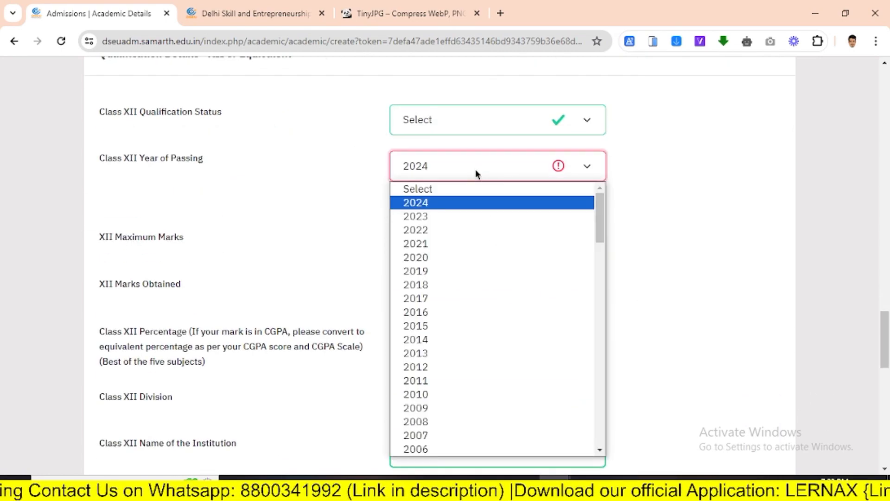
pyautogui.click(703, 185)
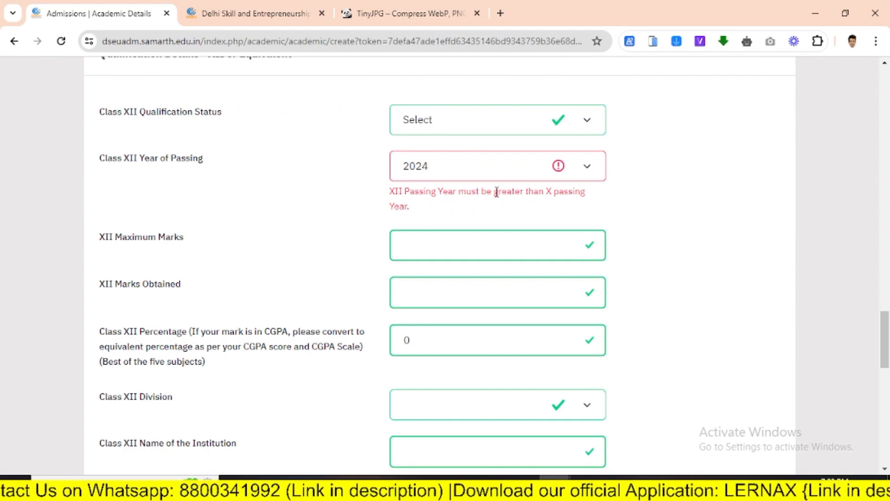
pyautogui.scroll(1, 498, 177)
pyautogui.click(462, 190)
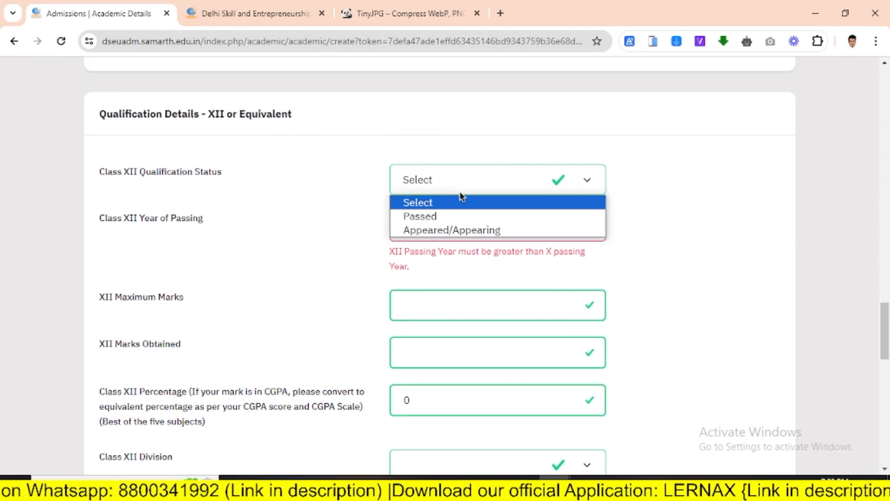
pyautogui.moveTo(465, 259); pyautogui.dragTo(459, 232)
pyautogui.click(459, 232)
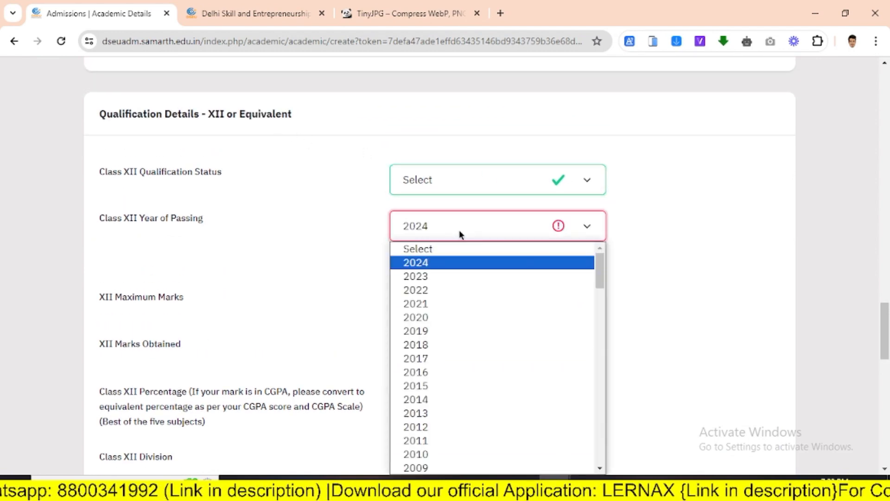
pyautogui.click(444, 249)
pyautogui.scroll(-6, 594, 348)
pyautogui.scroll(-8, 594, 348)
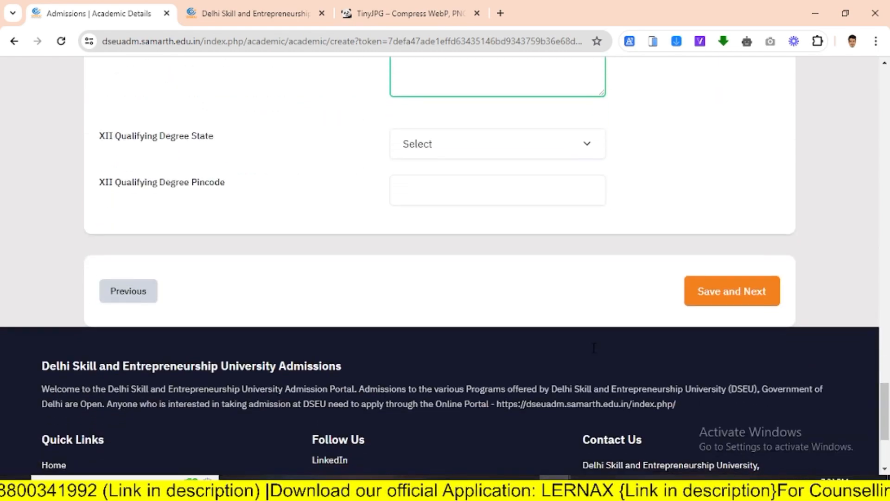
# Save the academic details and check the success confirmation.
pyautogui.click(773, 243)
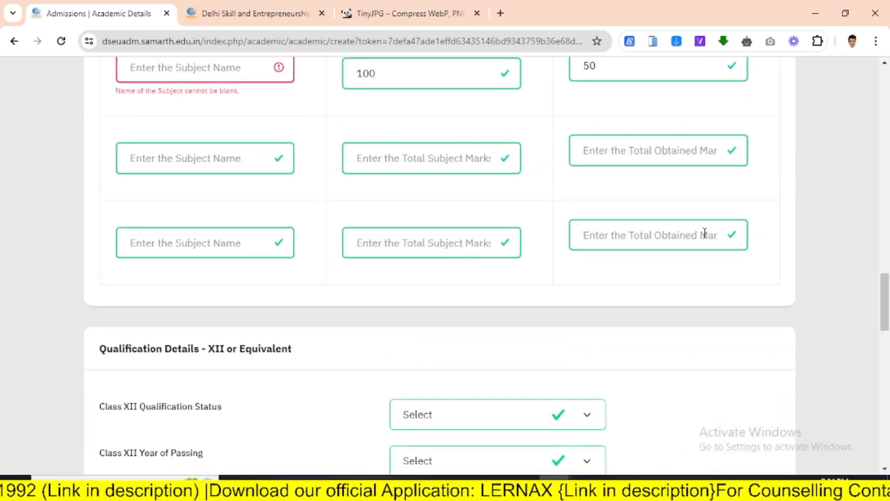
pyautogui.scroll(4, 572, 213)
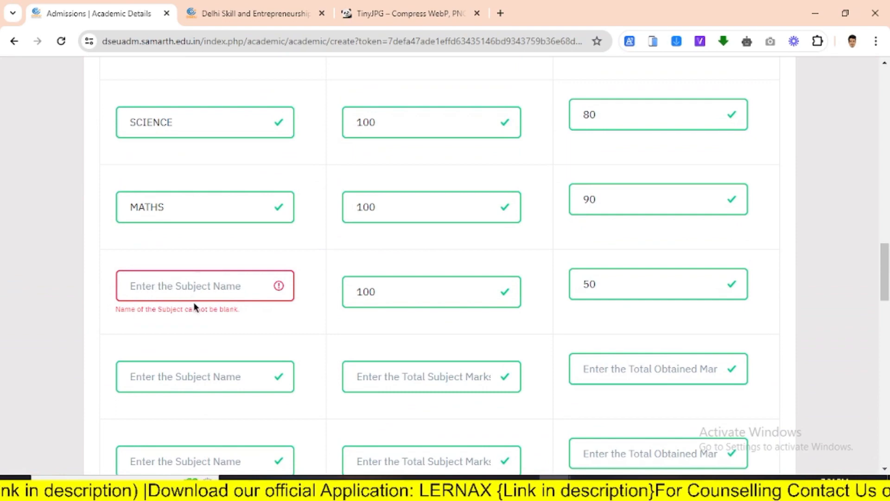
pyautogui.scroll(4, 249, 291)
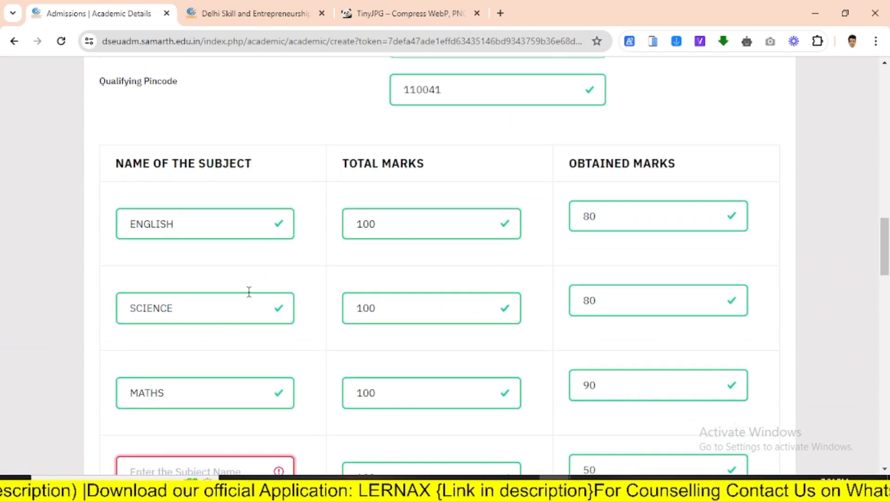
pyautogui.scroll(-2, 249, 291)
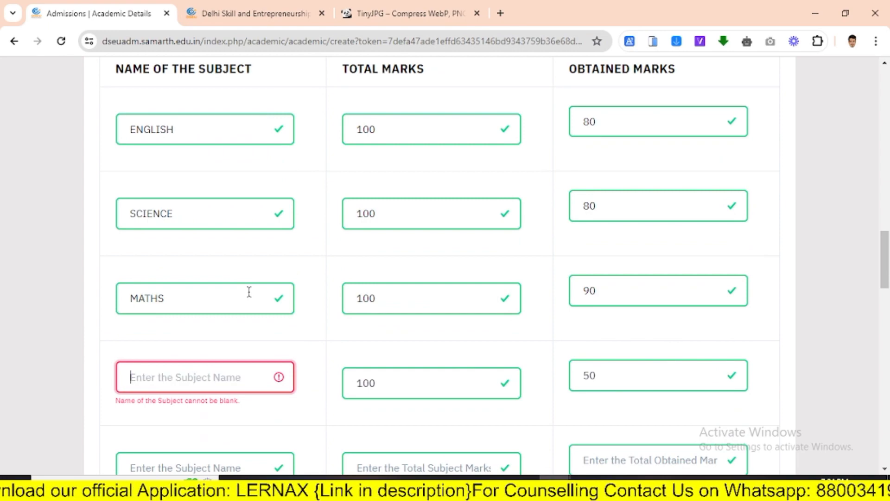
pyautogui.scroll(-4, 249, 291)
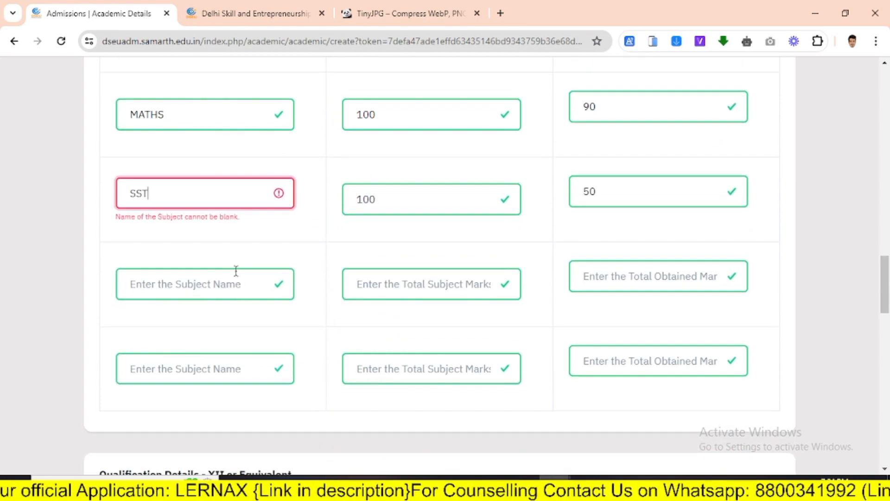
pyautogui.scroll(-12, 363, 343)
pyautogui.scroll(-5, 364, 342)
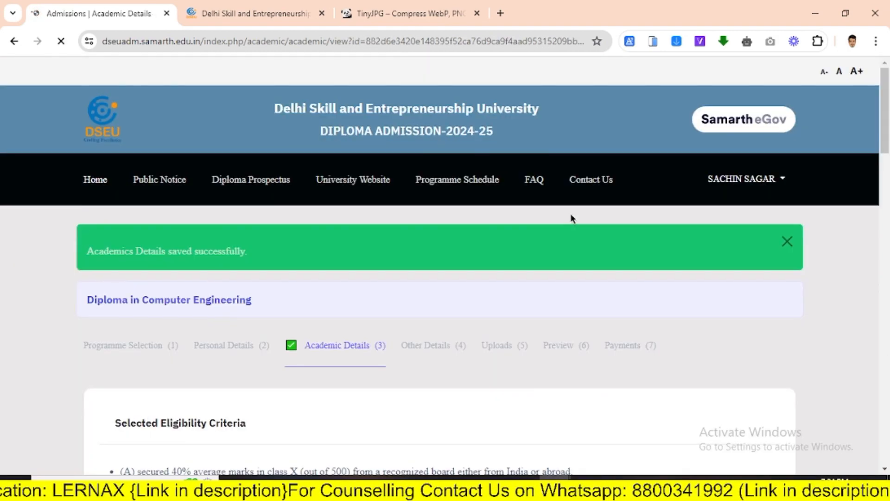
# Move on from Academic Details through Other Details toward the Uploads step.
pyautogui.scroll(-2, 203, 200)
pyautogui.scroll(-20, 204, 214)
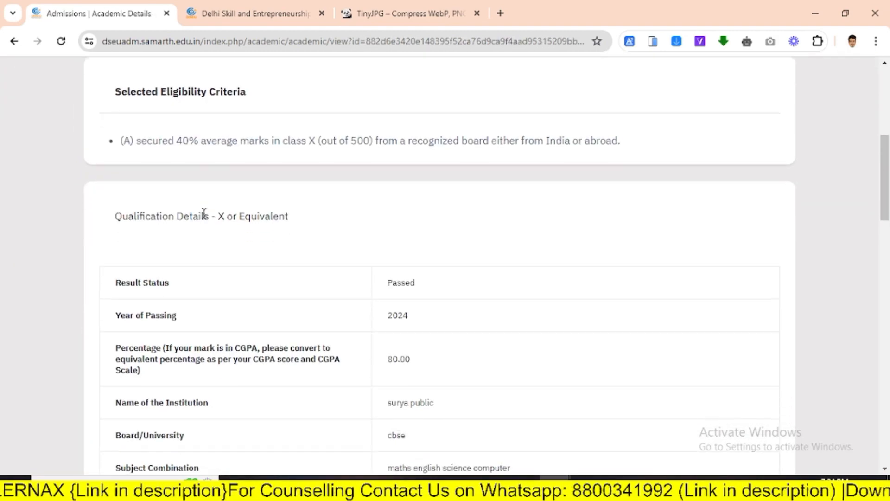
pyautogui.scroll(-6, 204, 213)
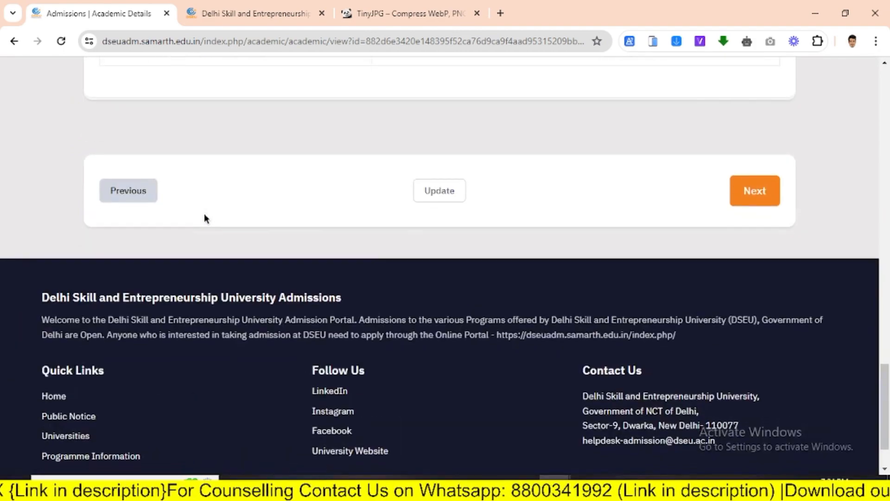
pyautogui.click(757, 194)
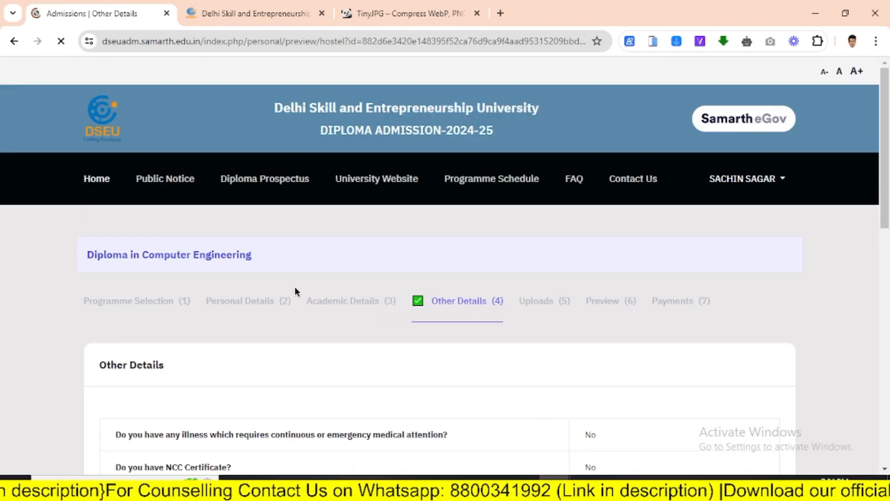
pyautogui.scroll(-6, 295, 290)
pyautogui.scroll(-3, 295, 291)
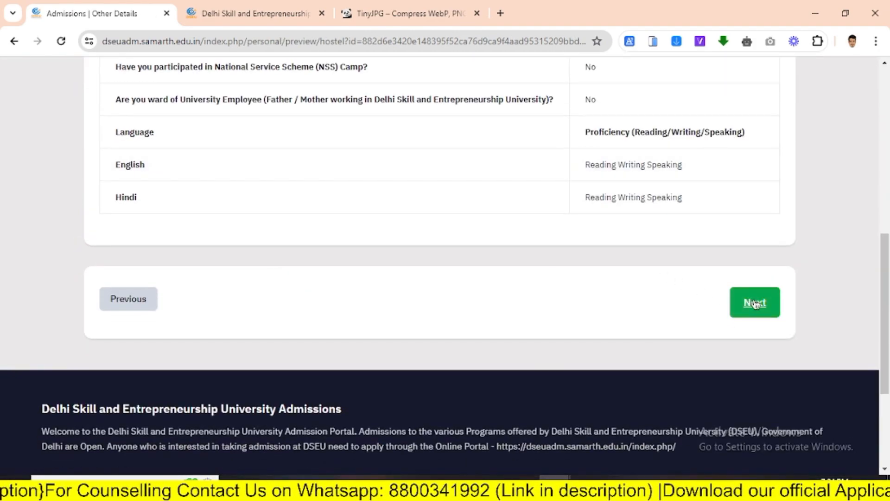
pyautogui.scroll(-15, 366, 322)
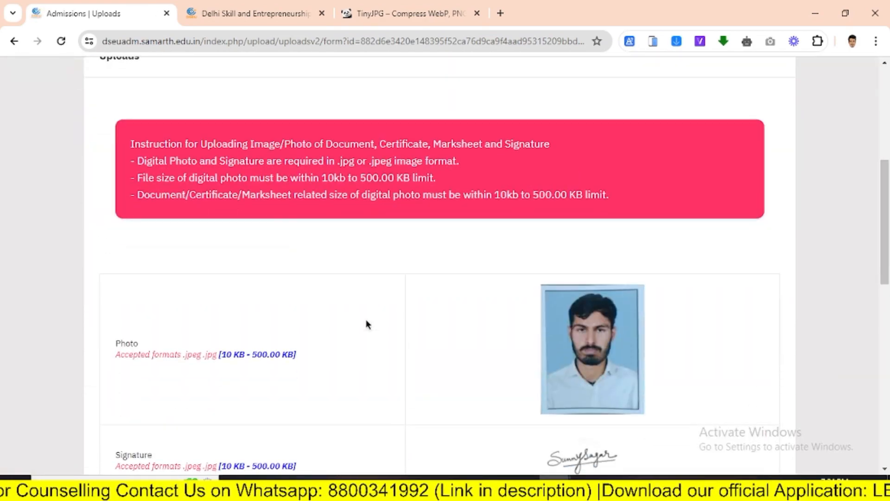
pyautogui.scroll(-1, 368, 324)
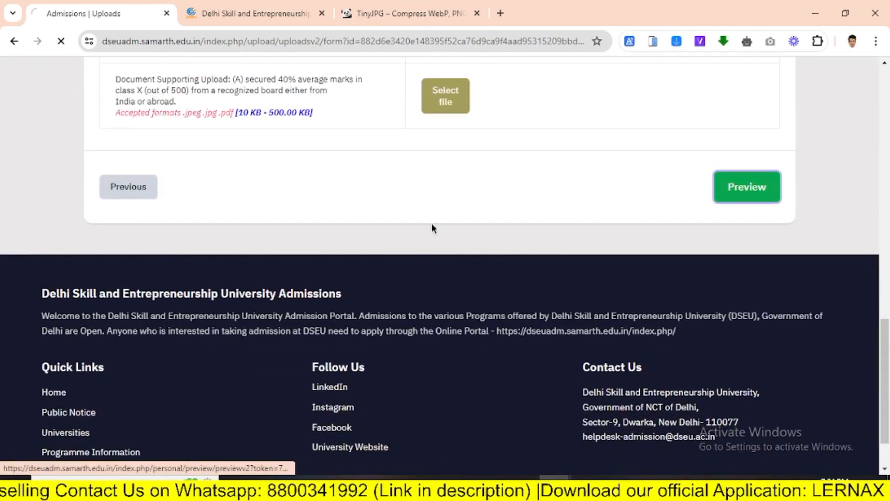
pyautogui.scroll(-7, 432, 223)
# Return from the missing-upload errors to Uploads and preview the application again.
pyautogui.scroll(5, 346, 179)
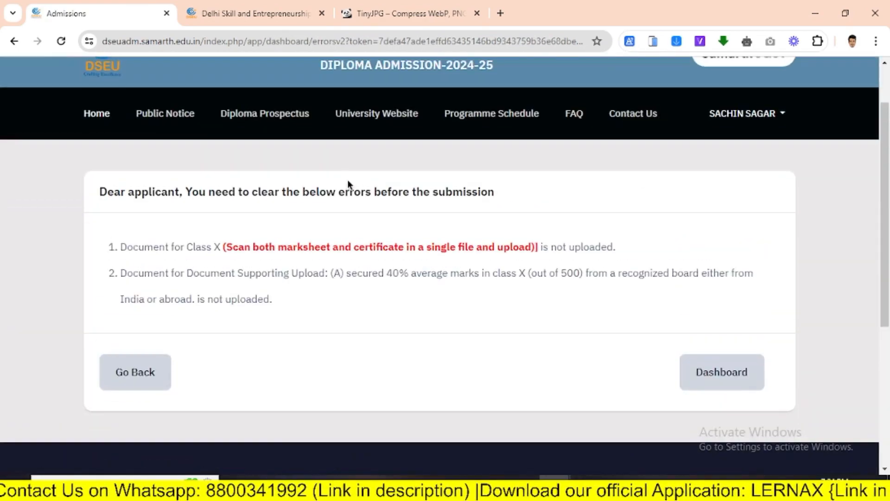
pyautogui.click(121, 369)
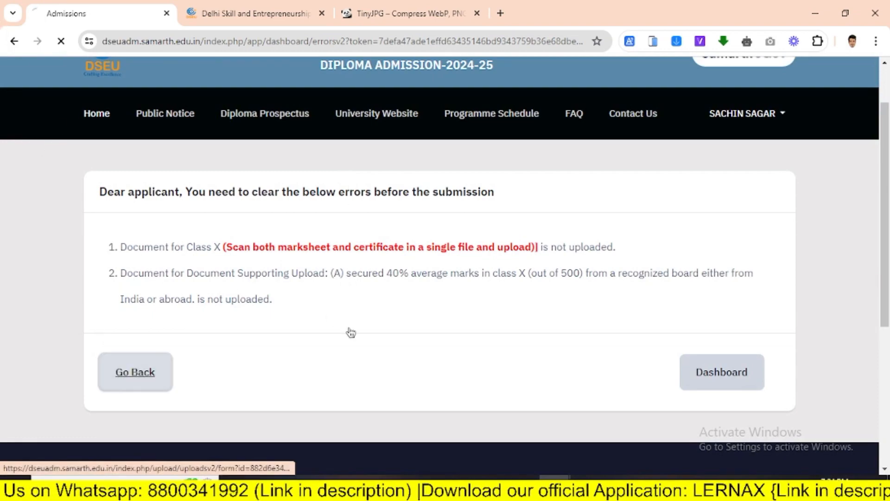
pyautogui.scroll(-15, 414, 347)
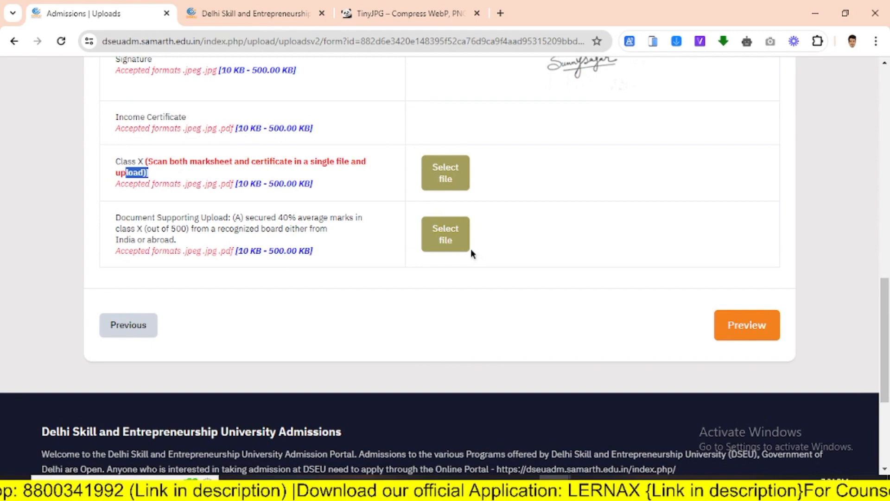
pyautogui.click(758, 323)
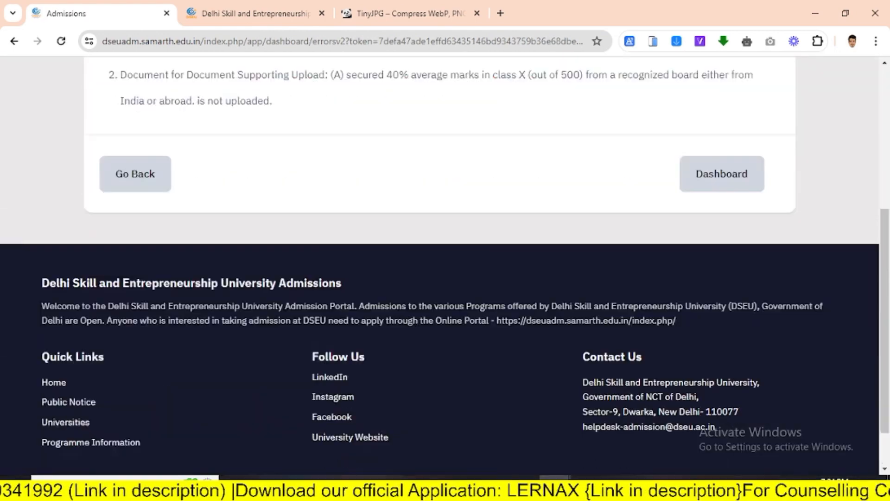
# Open the dashboard listing Computer Engineering as Not Paid / Not Submitted.
pyautogui.scroll(5, 319, 283)
pyautogui.click(714, 390)
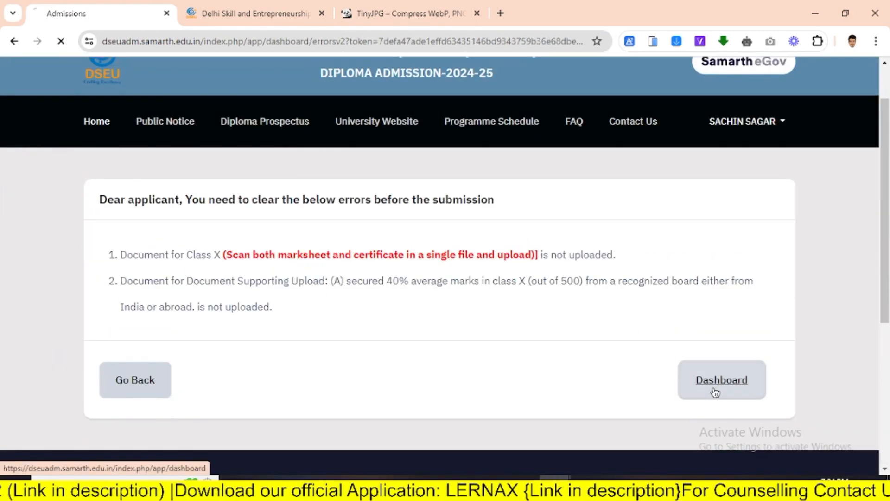
pyautogui.scroll(-6, 514, 330)
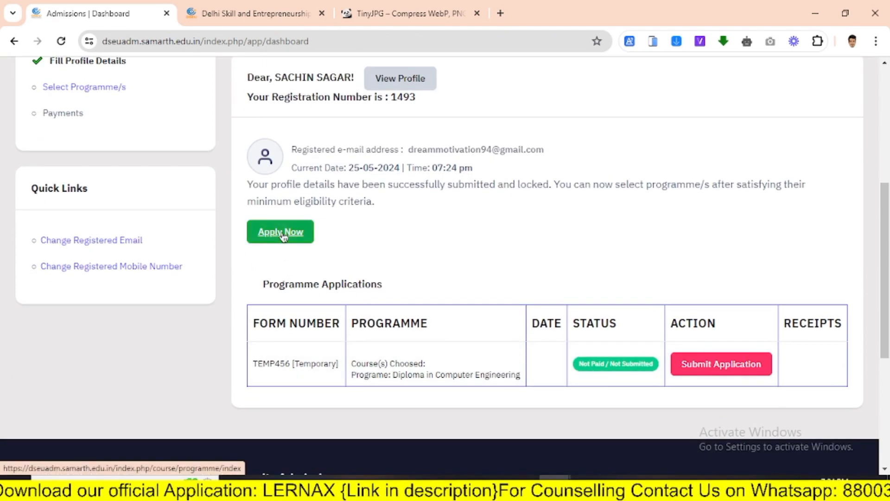
# Return to the dashboard, open the Computer Engineering application, then come back.
pyautogui.scroll(-4, 342, 278)
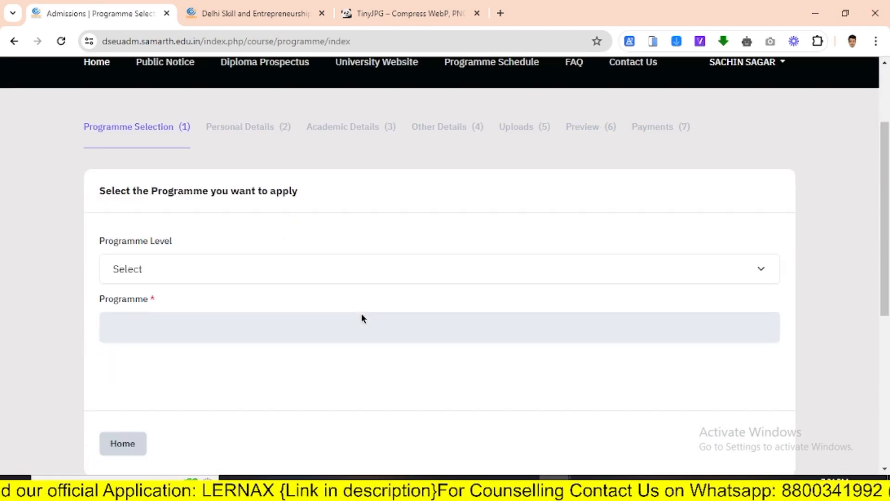
pyautogui.scroll(4, 362, 318)
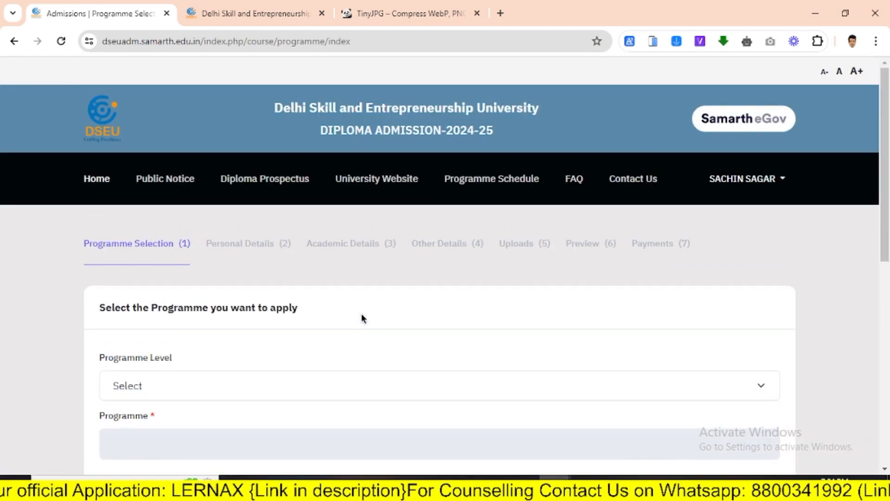
pyautogui.click(14, 41)
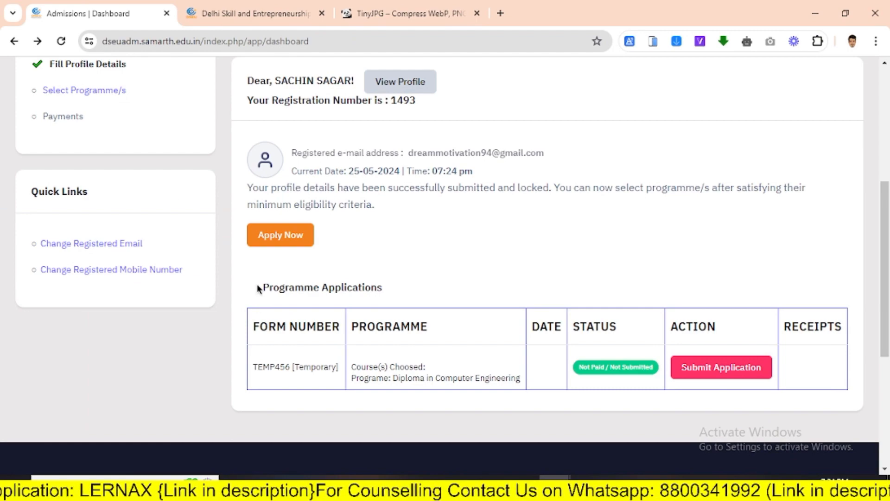
pyautogui.scroll(4, 464, 205)
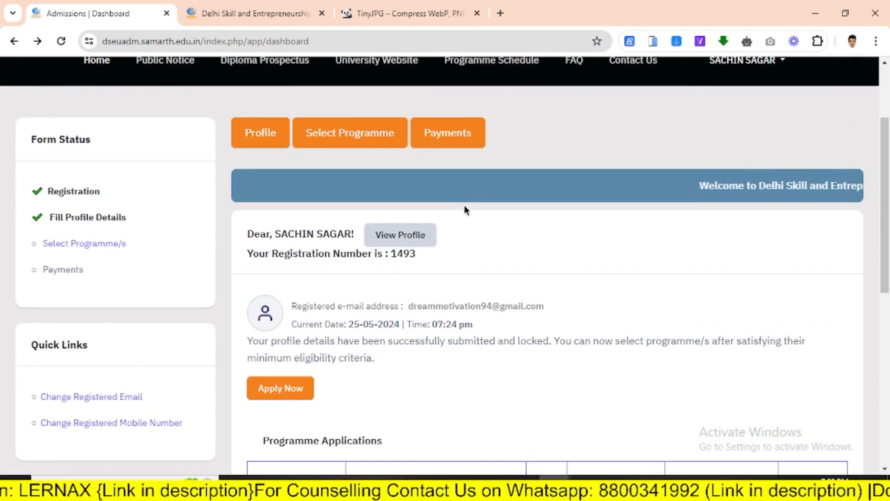
pyautogui.scroll(-5, 540, 234)
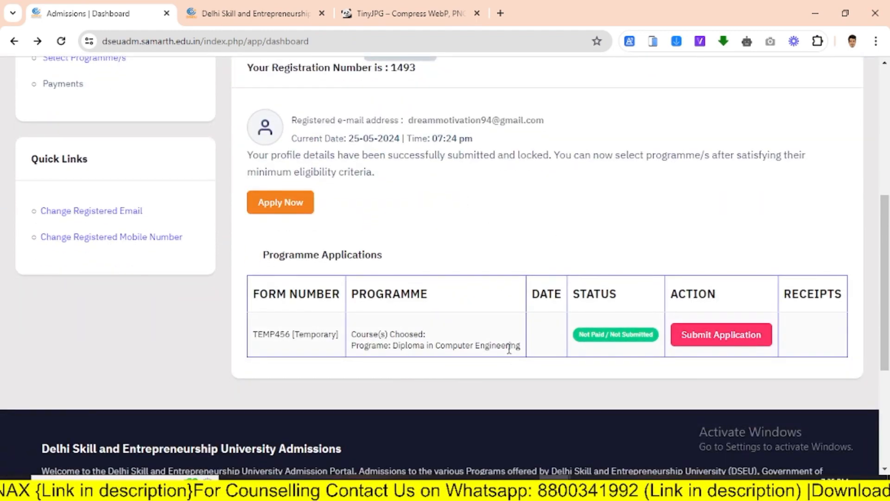
pyautogui.moveTo(509, 348); pyautogui.dragTo(494, 315)
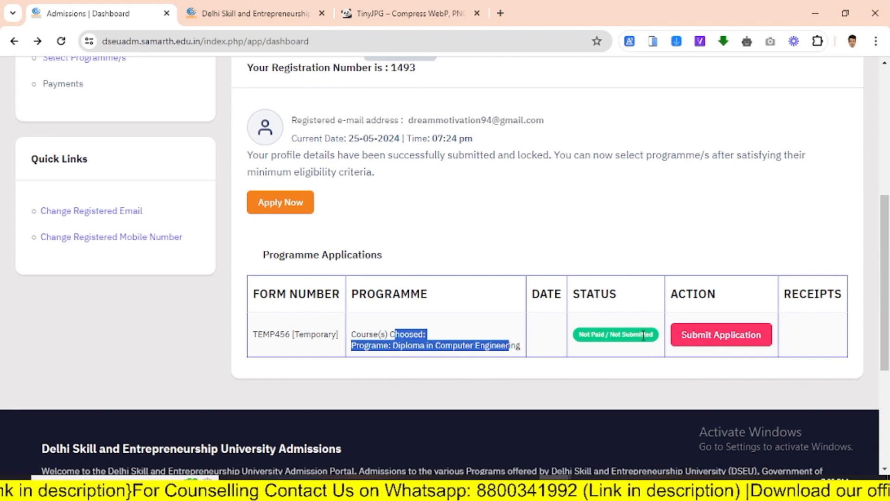
pyautogui.click(739, 336)
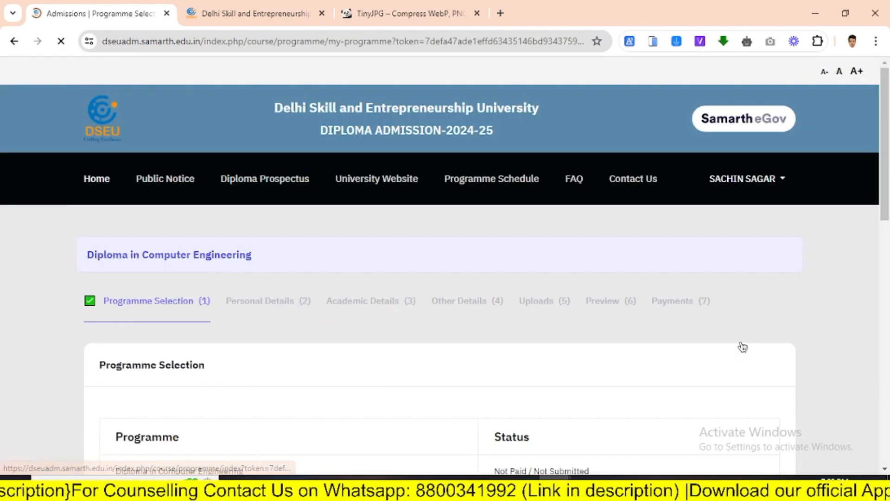
pyautogui.scroll(-13, 434, 307)
pyautogui.scroll(6, 592, 187)
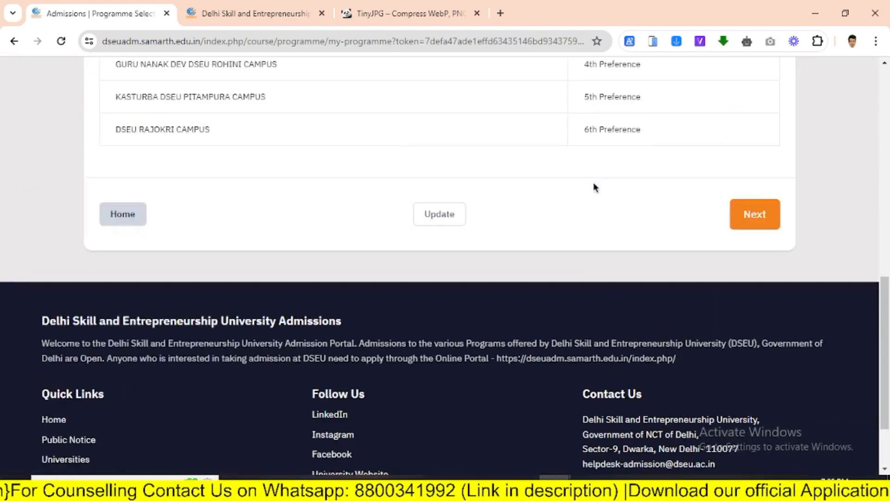
pyautogui.click(15, 43)
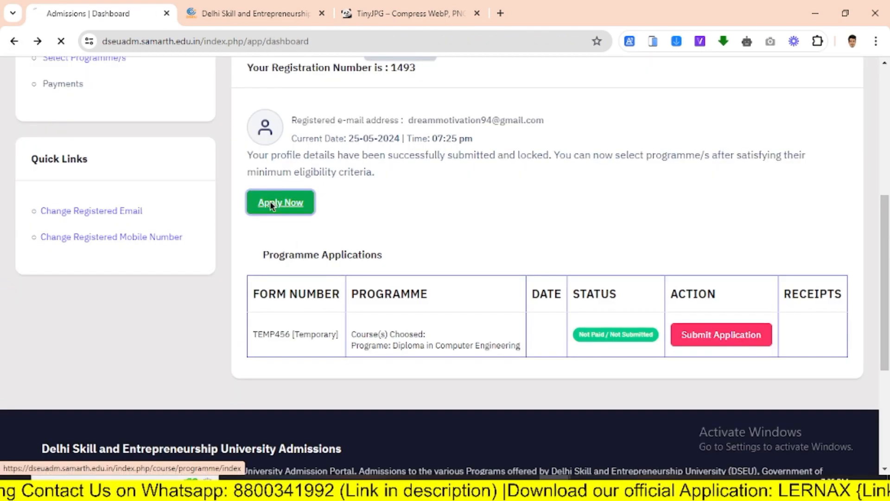
# Start a new application, view the Programme Level choices, then go back to the dashboard.
pyautogui.click(270, 204)
pyautogui.scroll(-8, 332, 376)
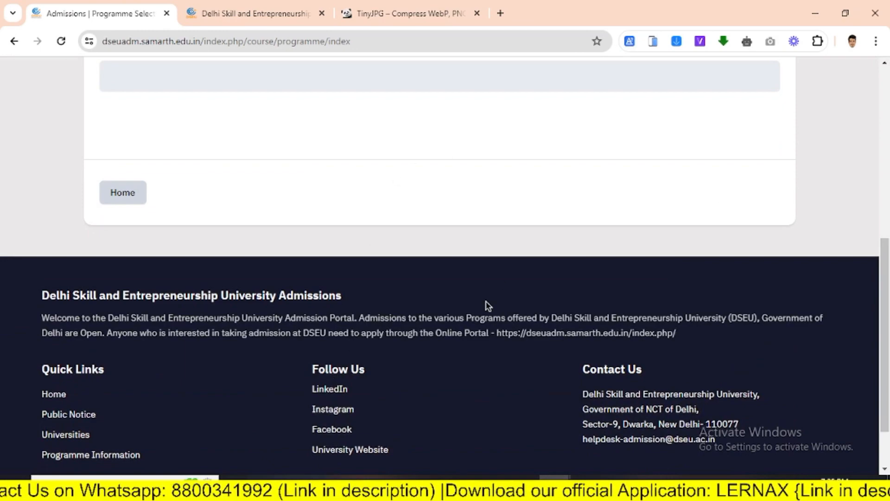
pyautogui.scroll(5, 488, 306)
pyautogui.click(178, 238)
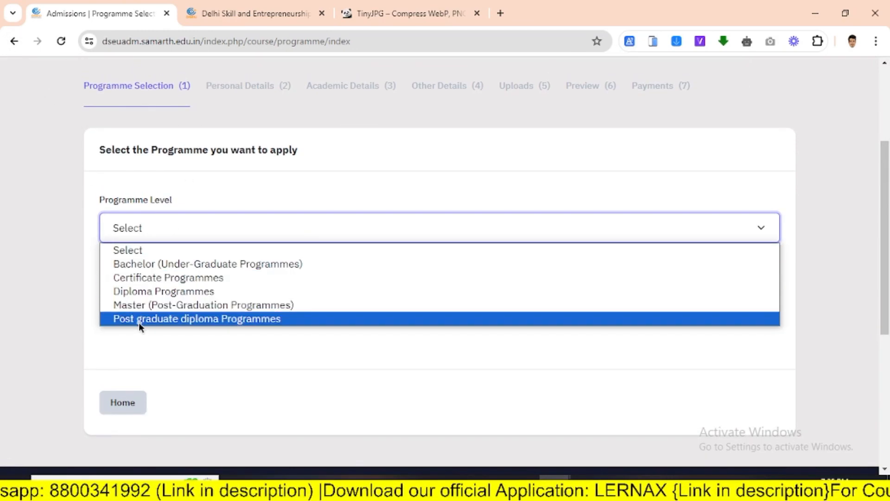
pyautogui.click(14, 42)
pyautogui.scroll(-5, 352, 278)
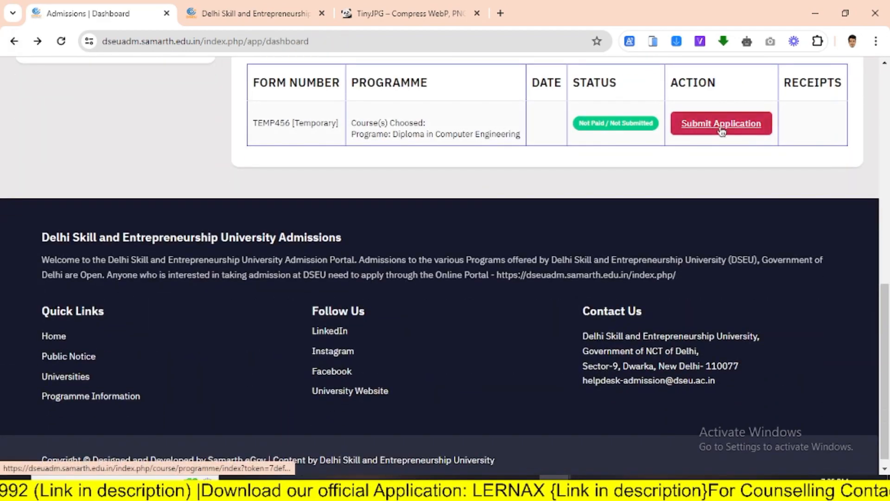
# Continue the Computer Engineering application past Personal Details.
pyautogui.click(720, 129)
pyautogui.scroll(-10, 493, 264)
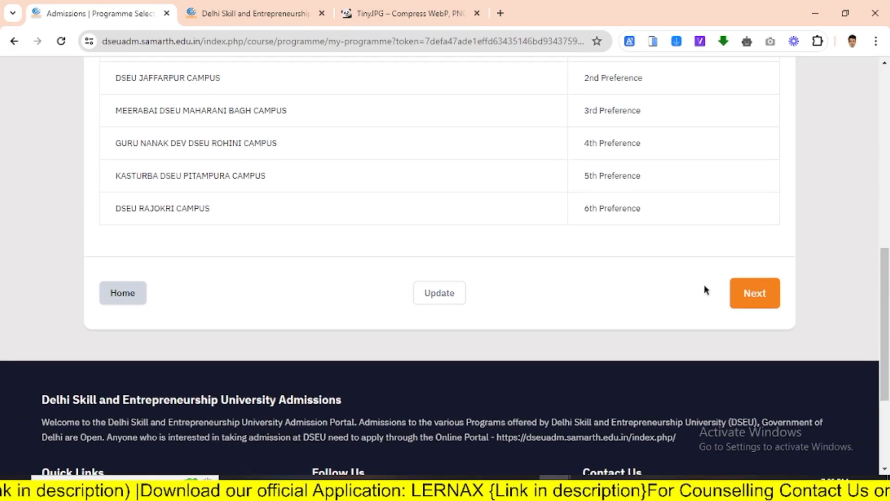
pyautogui.scroll(-20, 547, 257)
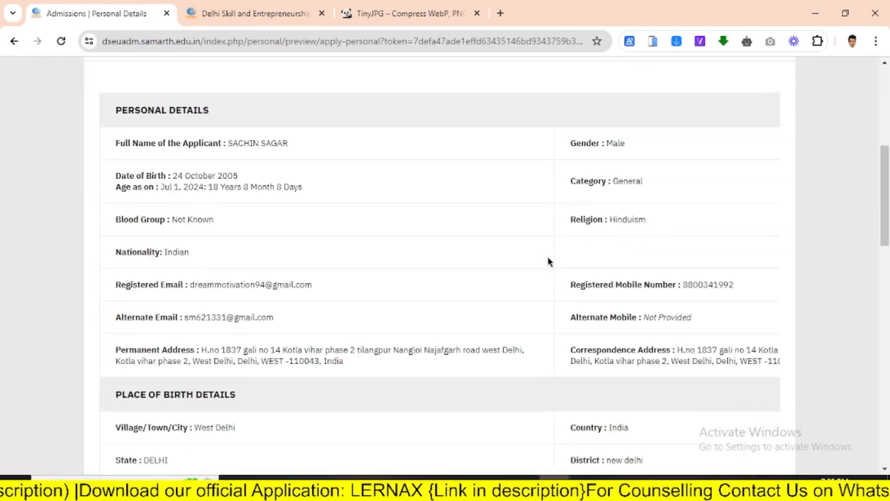
pyautogui.scroll(-6, 671, 374)
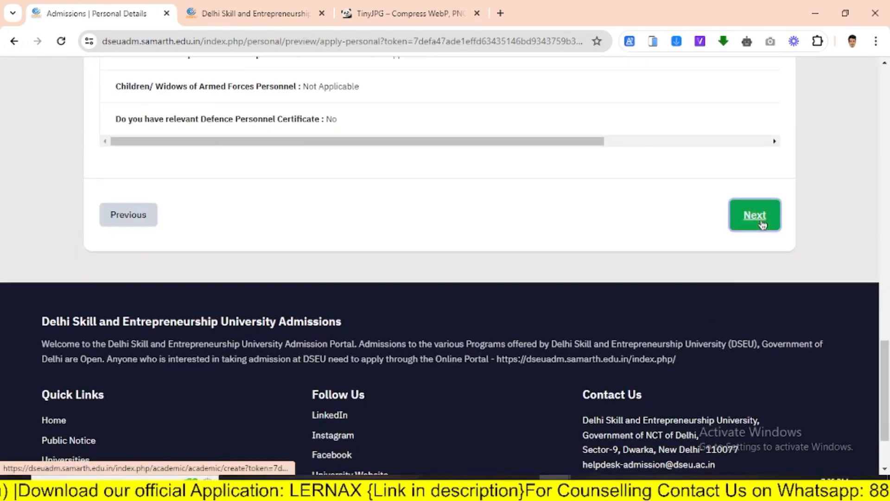
pyautogui.click(761, 223)
# Check the Class XII year of passing and save the academic details.
pyautogui.scroll(-3, 496, 278)
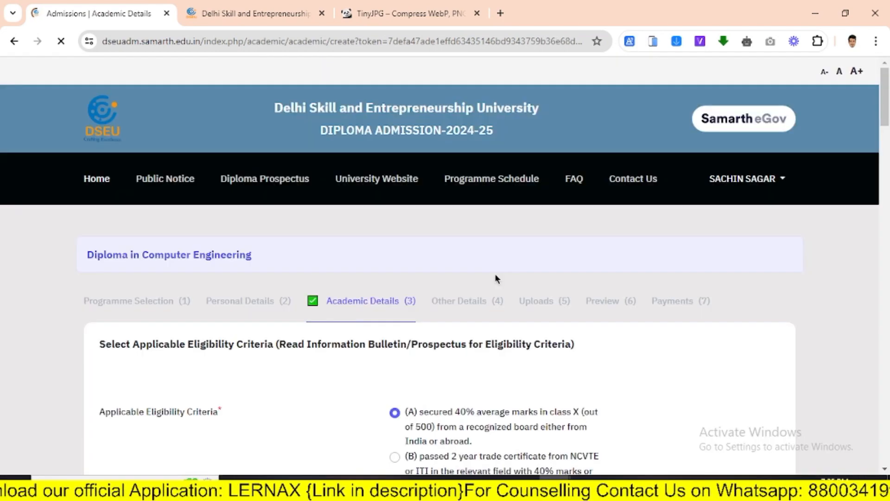
pyautogui.scroll(-12, 497, 278)
pyautogui.scroll(-15, 496, 278)
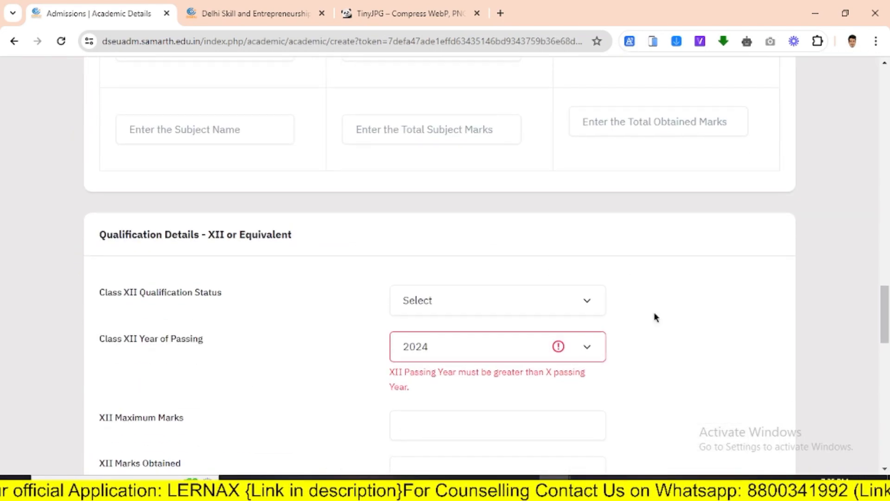
pyautogui.click(522, 193)
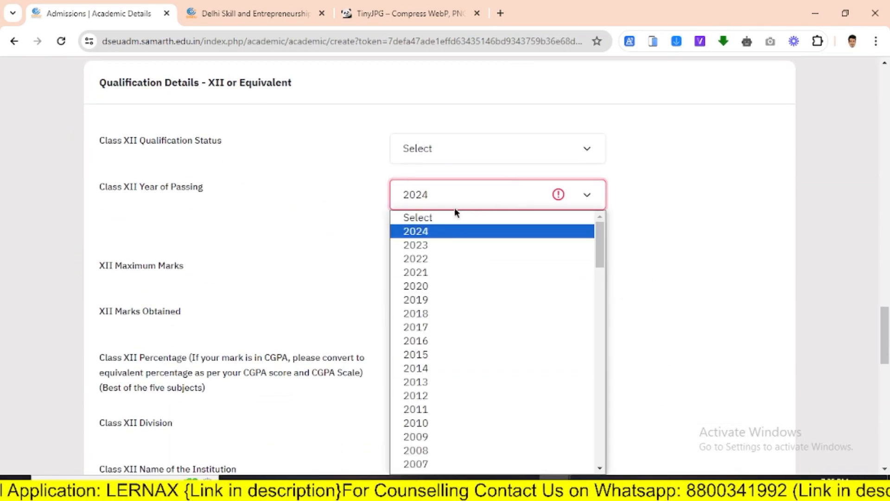
pyautogui.click(444, 215)
pyautogui.scroll(-8, 445, 213)
pyautogui.scroll(-5, 445, 218)
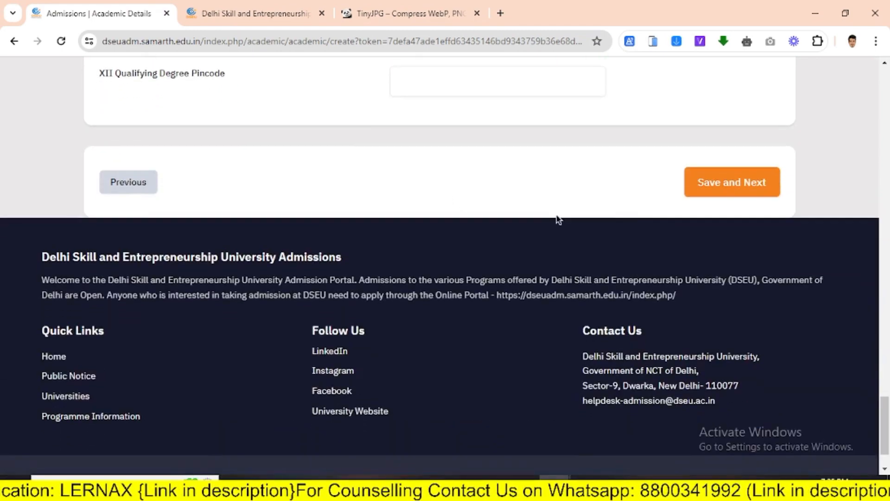
pyautogui.click(714, 181)
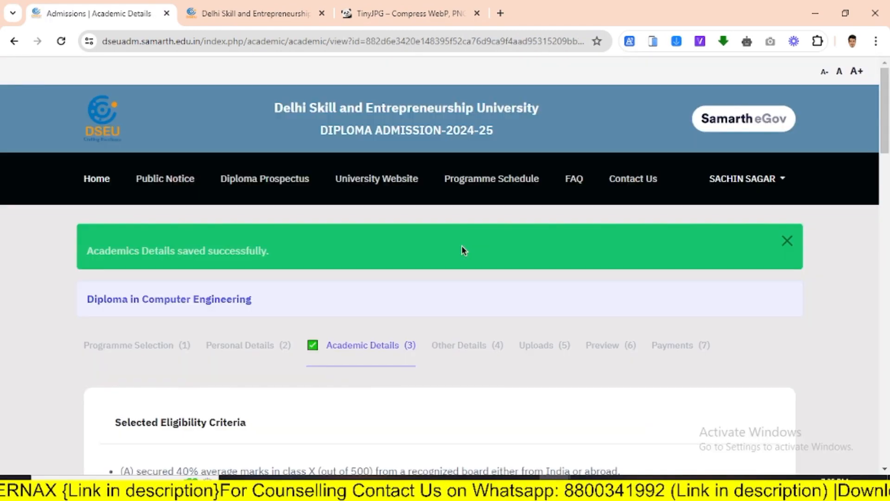
# Proceed through Other Details to the document Uploads step.
pyautogui.scroll(-10, 462, 251)
pyautogui.scroll(-5, 462, 251)
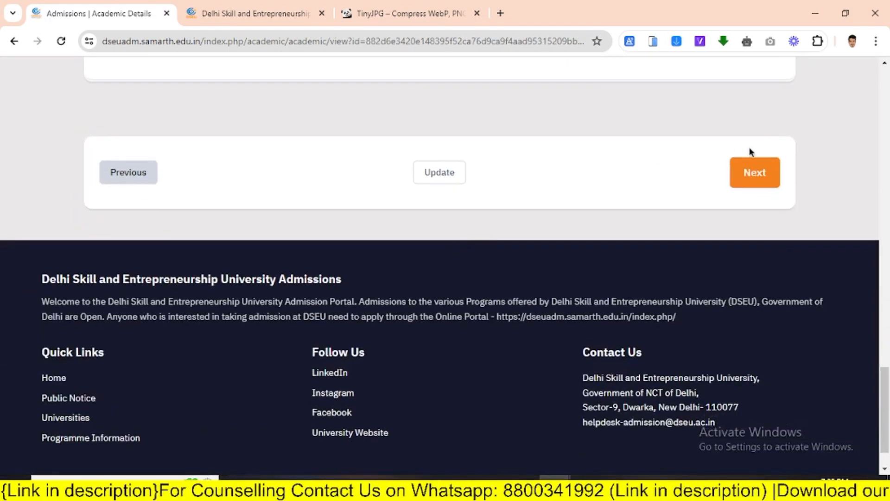
pyautogui.click(776, 171)
pyautogui.scroll(-10, 578, 223)
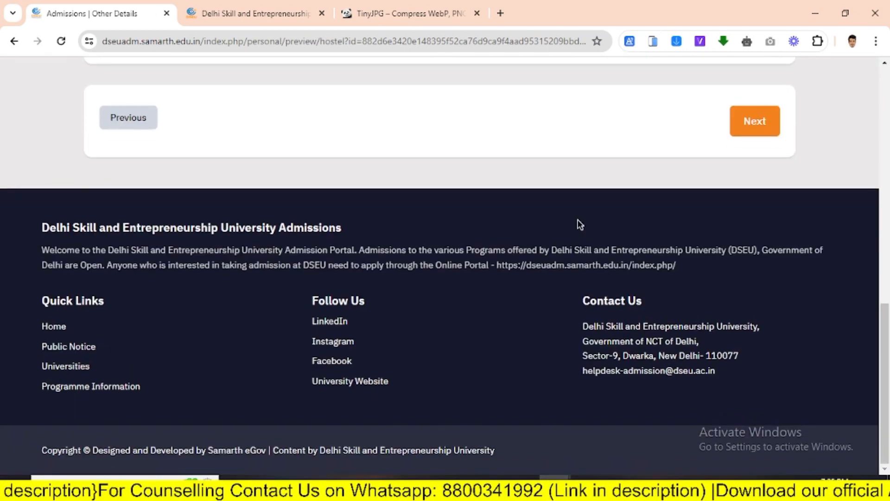
pyautogui.scroll(5, 579, 224)
pyautogui.click(758, 369)
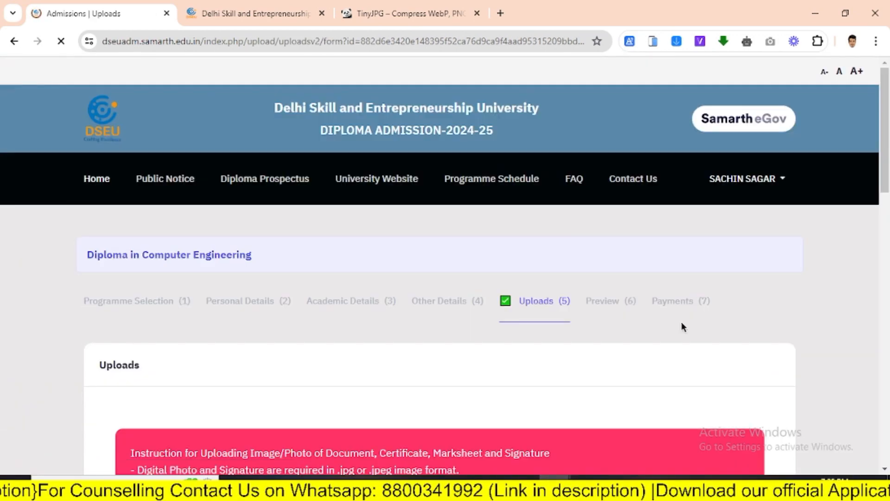
# Try attaching 190.pdf as the Class X document; it is rejected as over 500 KB.
pyautogui.scroll(-15, 680, 321)
pyautogui.scroll(3, 607, 135)
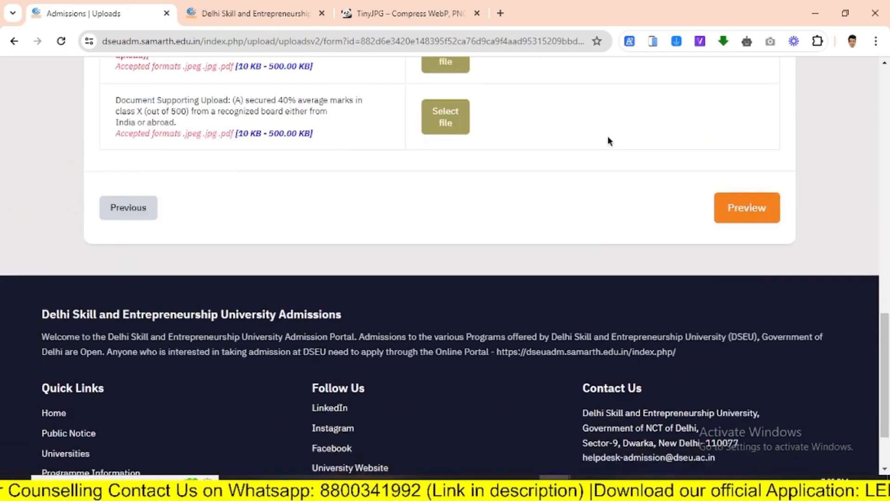
pyautogui.click(435, 99)
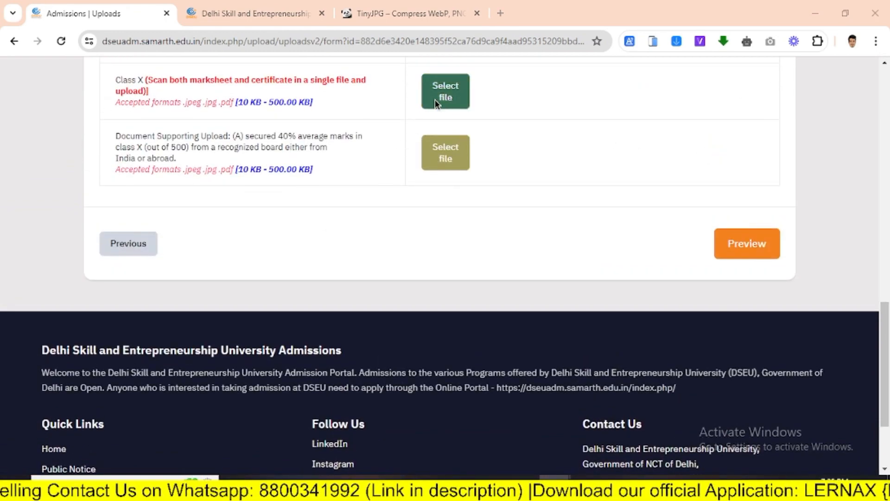
pyautogui.click(149, 114)
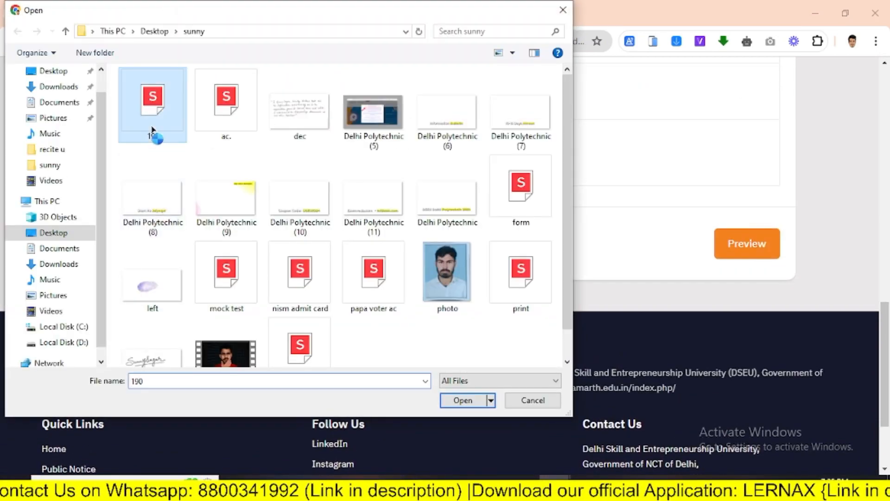
pyautogui.click(478, 401)
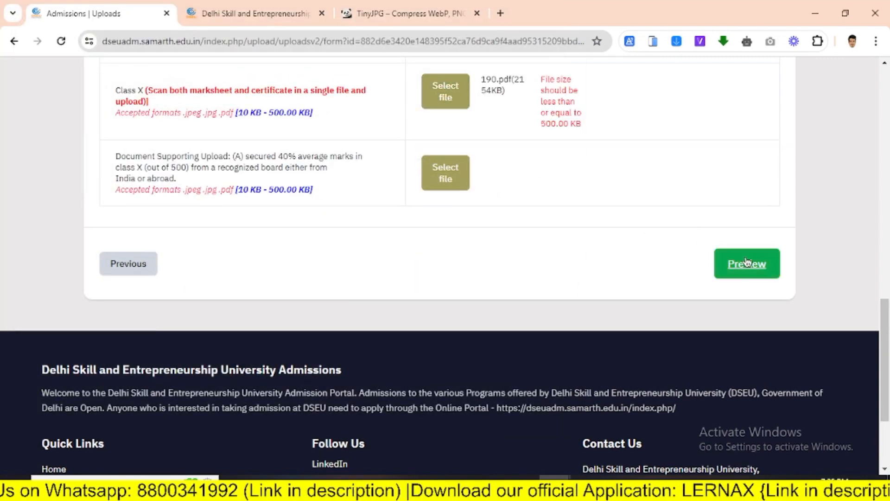
pyautogui.scroll(-4, 598, 213)
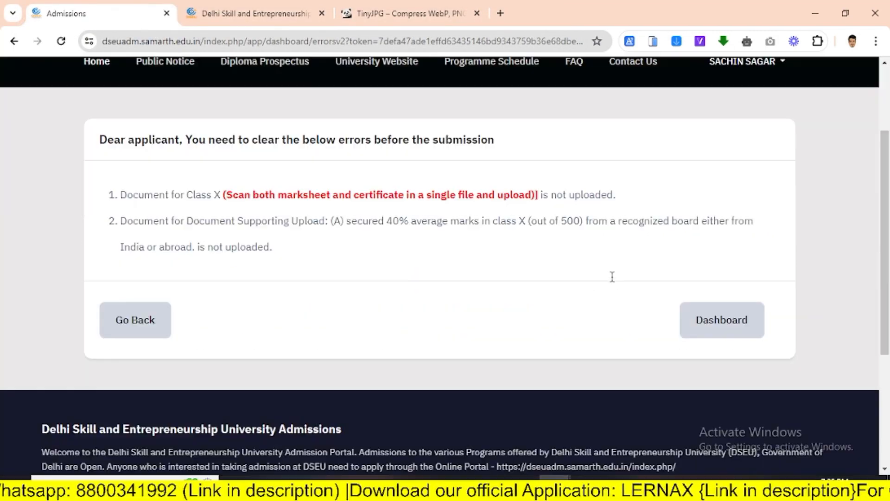
# Leave the errors page for the applicant dashboard and check the Computer Engineering application's Not Paid / Not Submitted status.
pyautogui.click(723, 269)
pyautogui.scroll(-8, 414, 402)
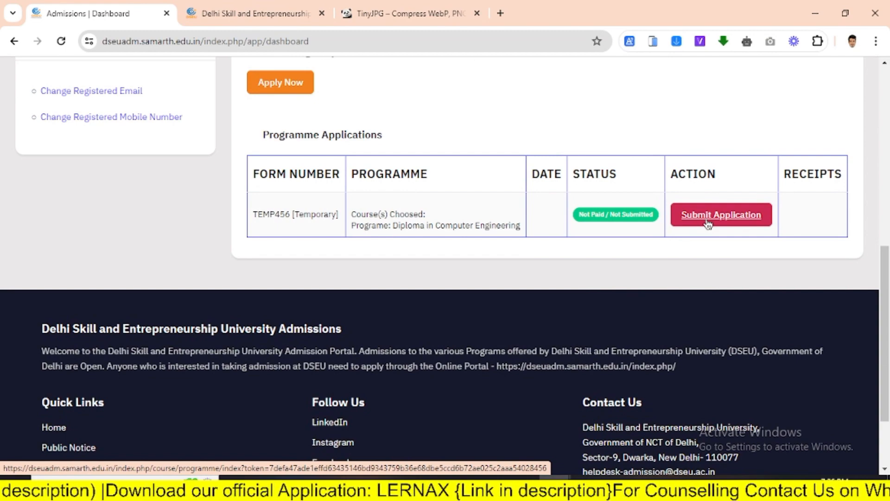
pyautogui.scroll(6, 708, 225)
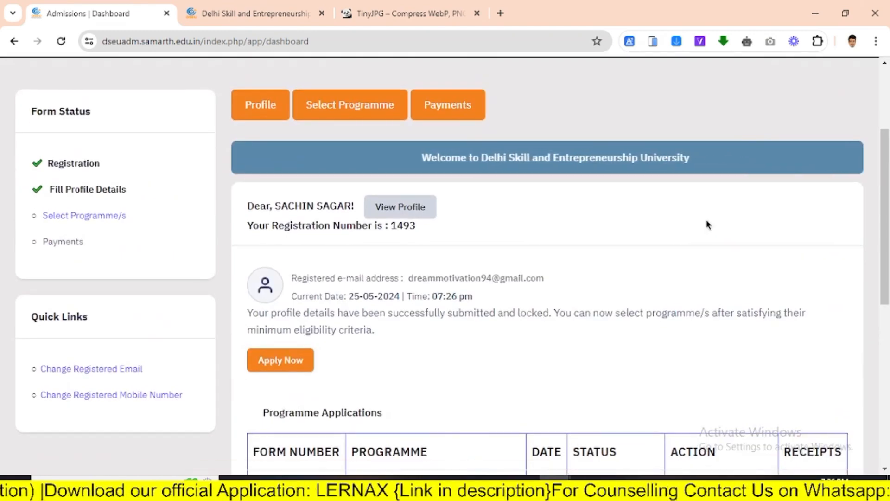
pyautogui.scroll(-6, 707, 224)
pyautogui.click(719, 163)
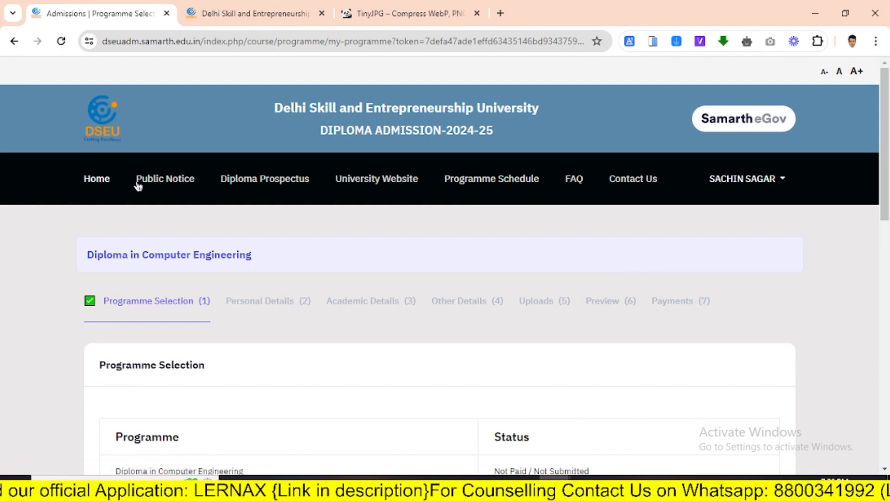
pyautogui.click(7, 43)
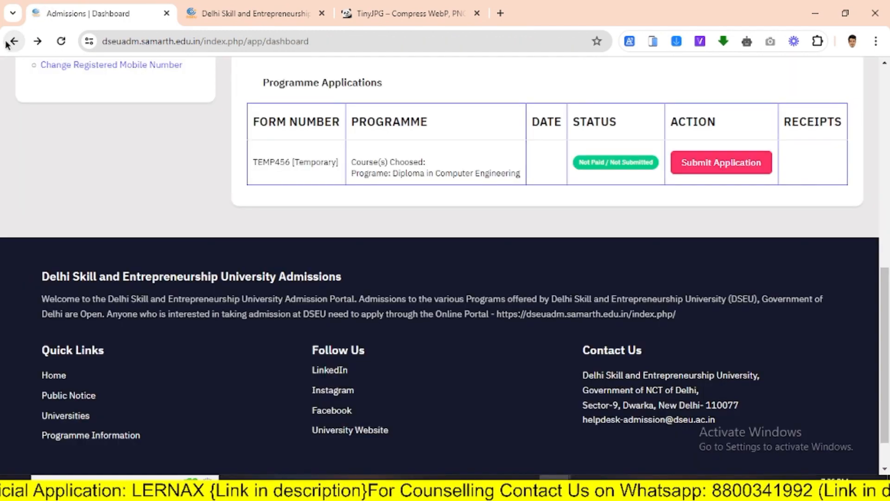
pyautogui.scroll(6, 315, 203)
pyautogui.click(451, 262)
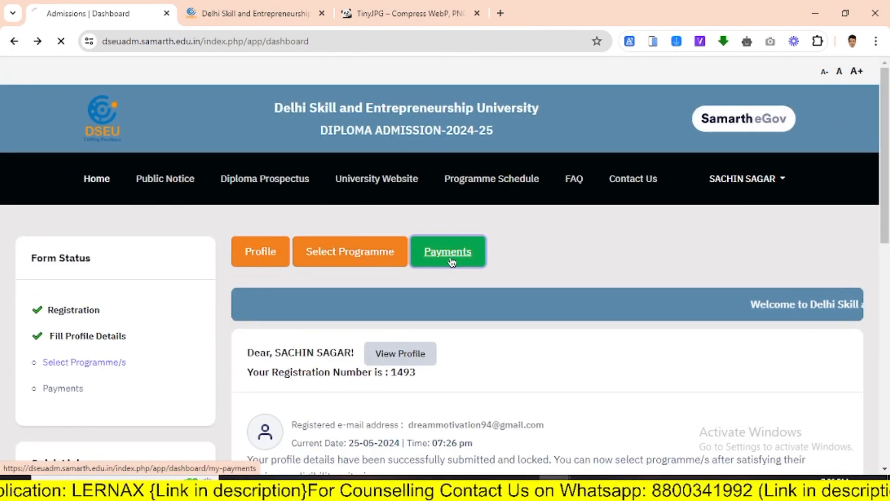
pyautogui.scroll(-3, 452, 262)
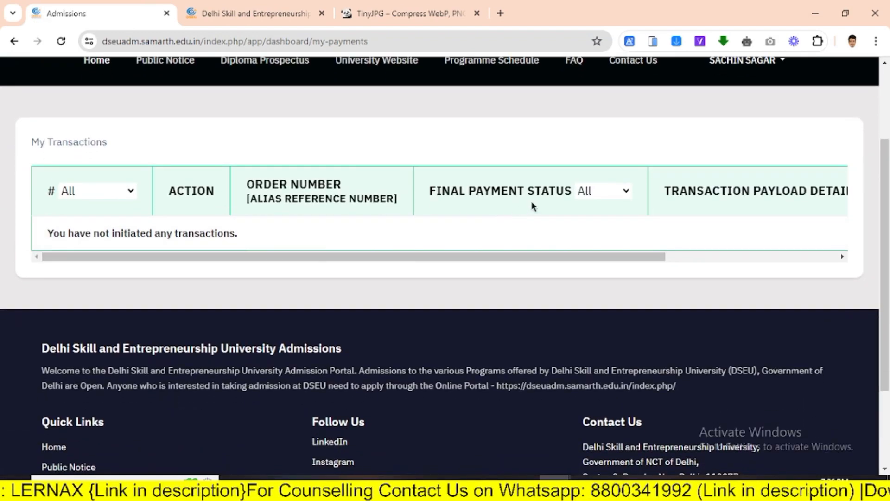
pyautogui.click(14, 42)
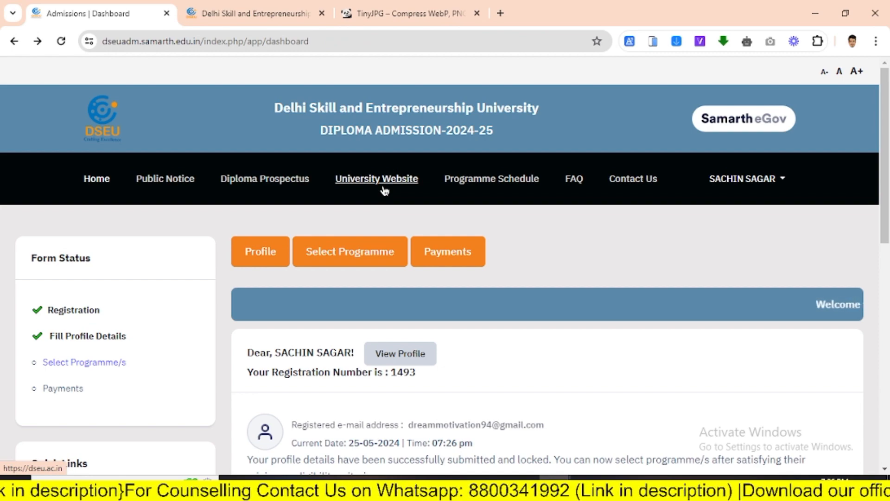
pyautogui.click(328, 243)
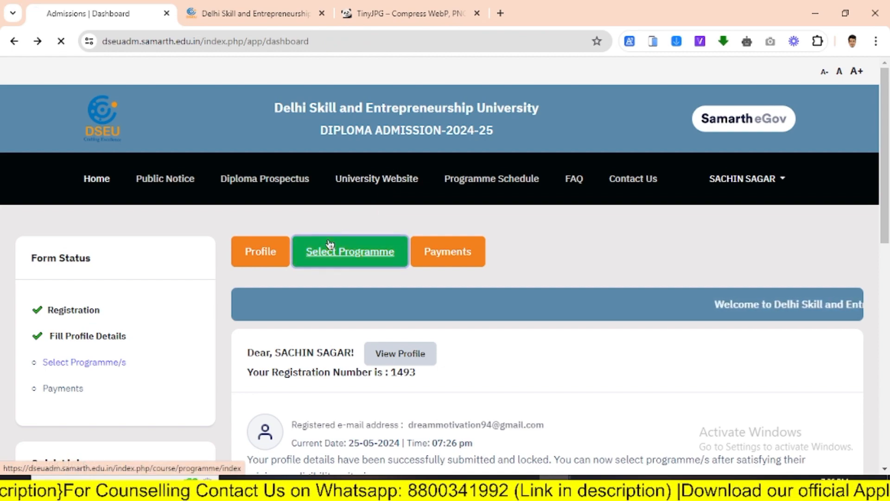
pyautogui.scroll(-8, 328, 244)
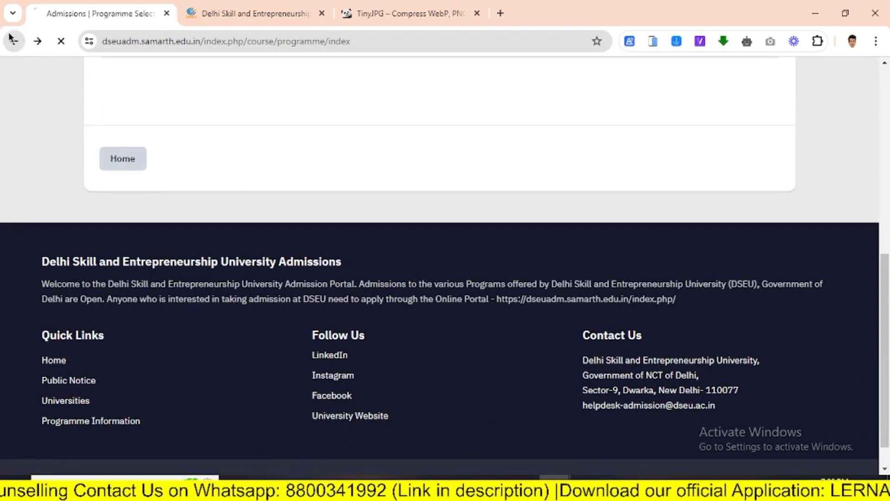
pyautogui.click(13, 39)
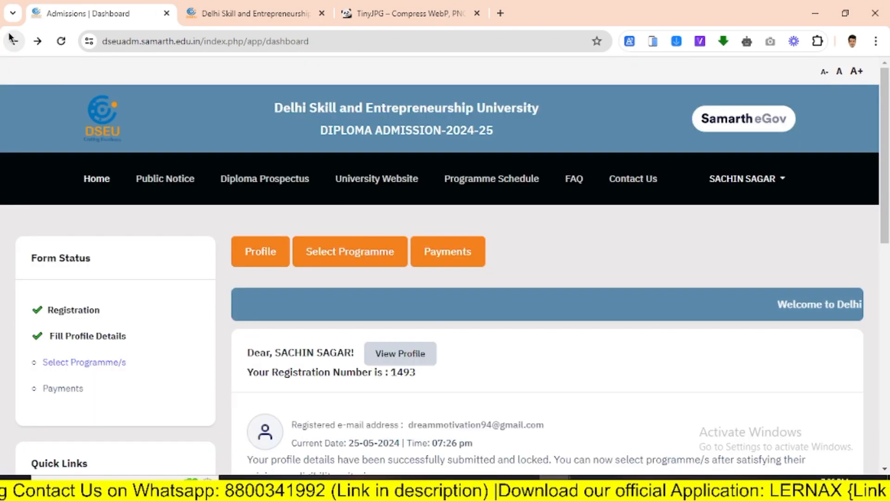